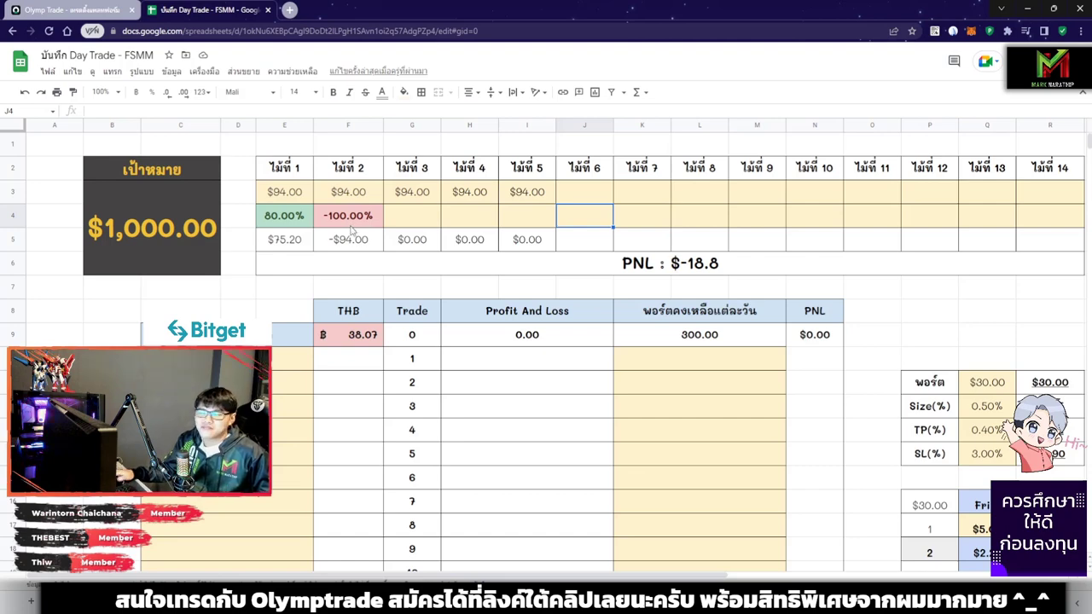
- Examine the stake, return percentage and profit cells of the first two trades in the trade log
left_click(296, 197)
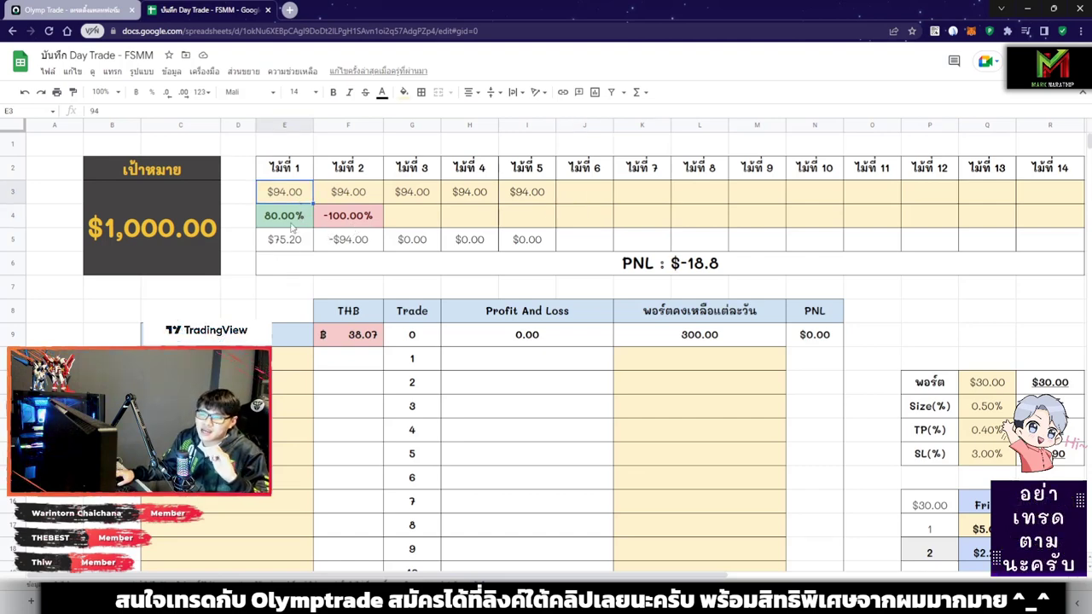
left_click(292, 220)
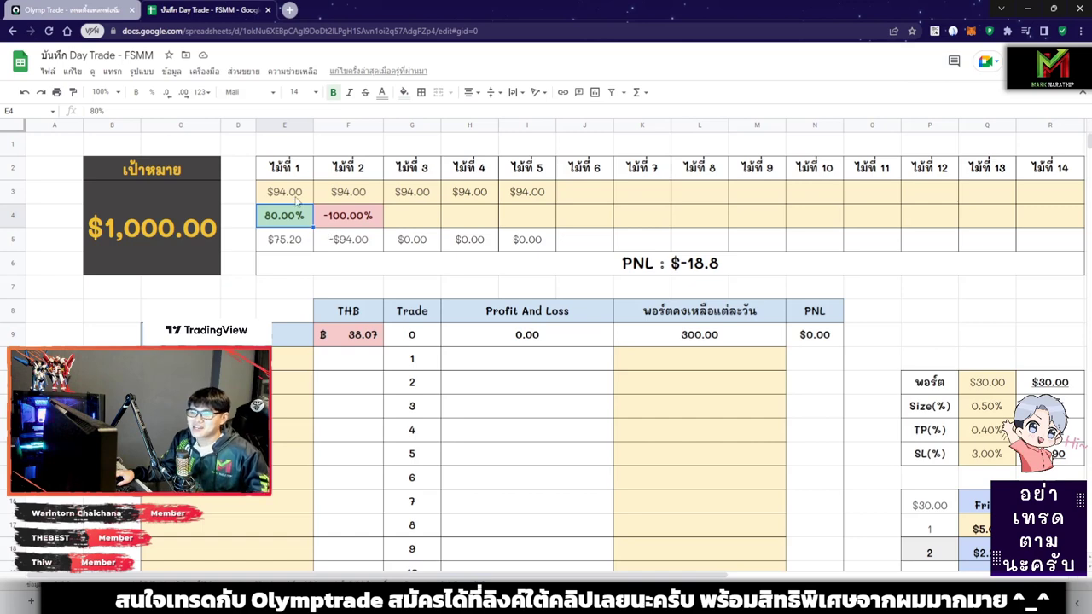
left_click_drag(297, 202, 303, 240)
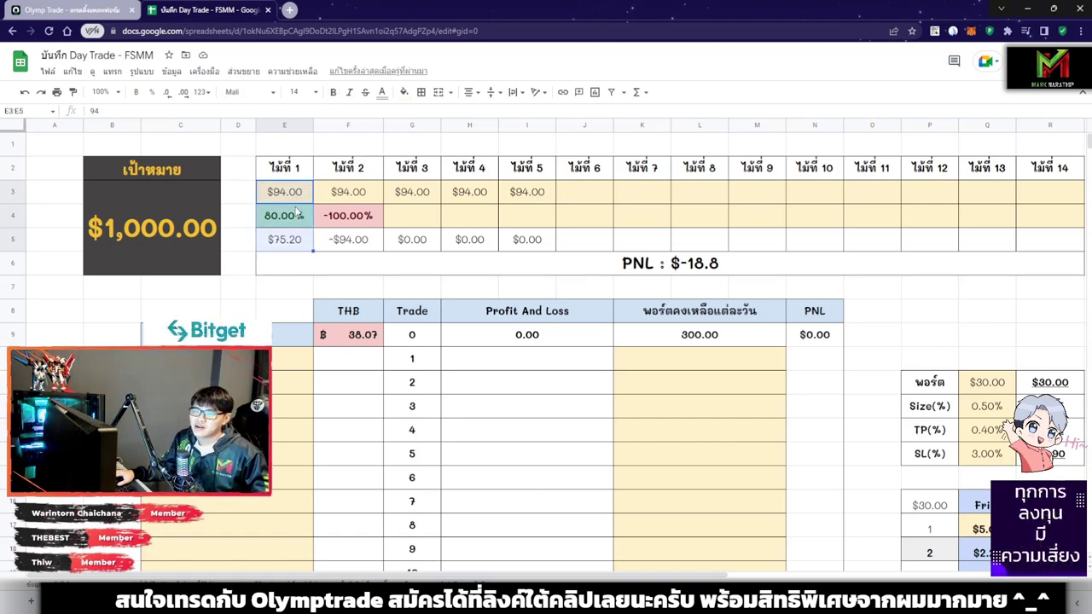
left_click_drag(357, 196, 358, 245)
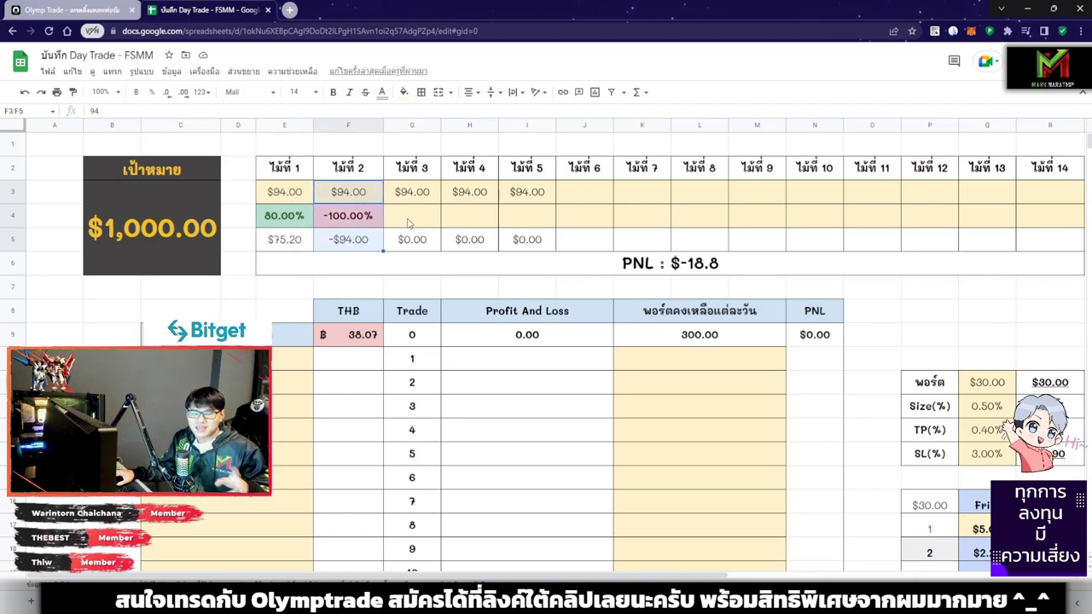
left_click(358, 216)
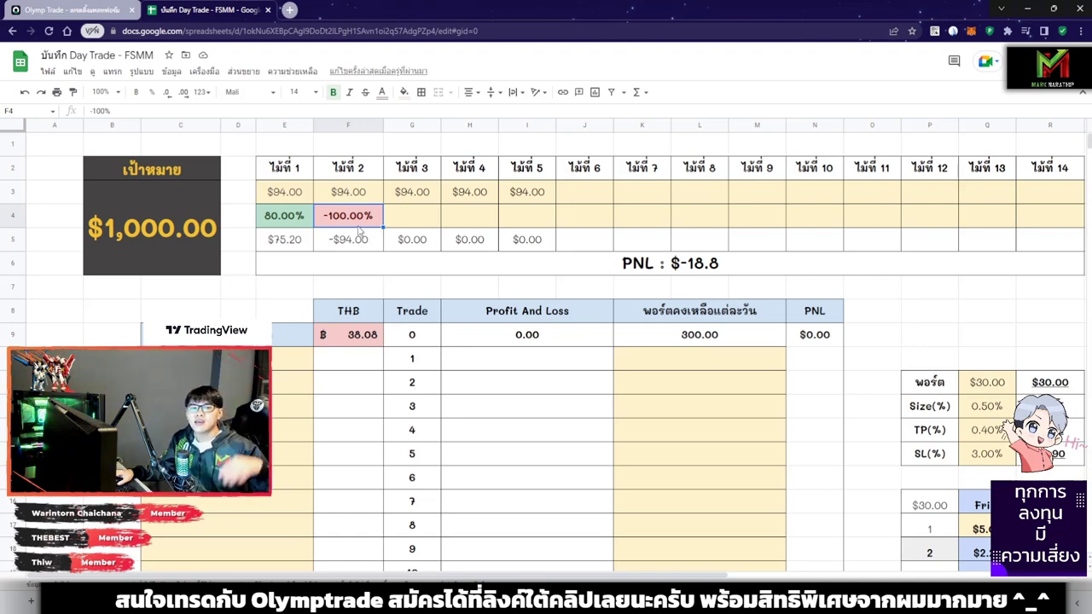
- Examine the cells for trades 3 to 5, the second trade's column and the PNL total formula
left_click(409, 219)
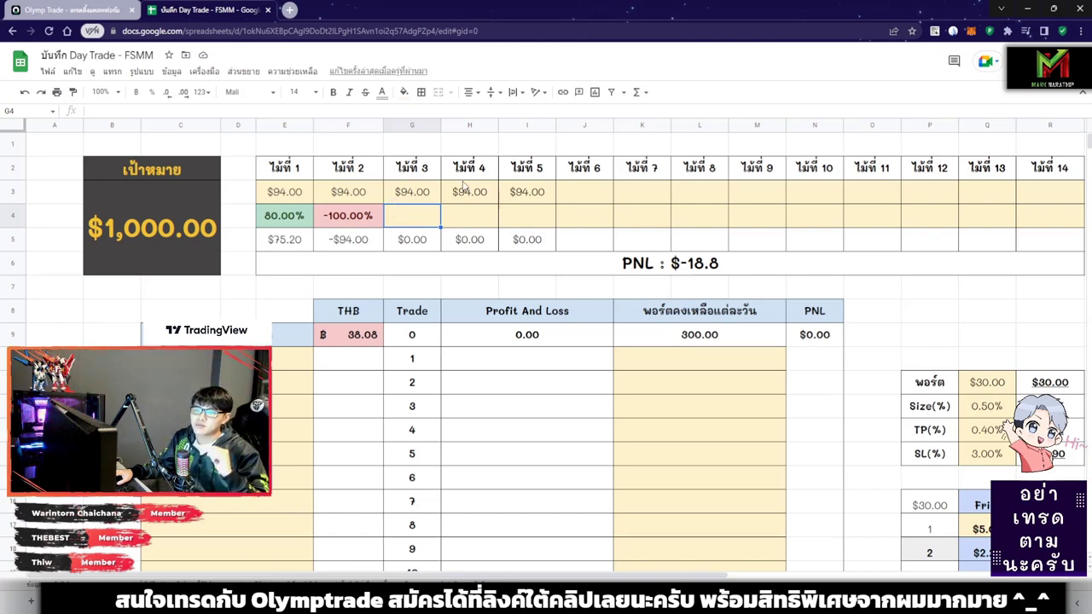
left_click_drag(412, 169, 546, 226)
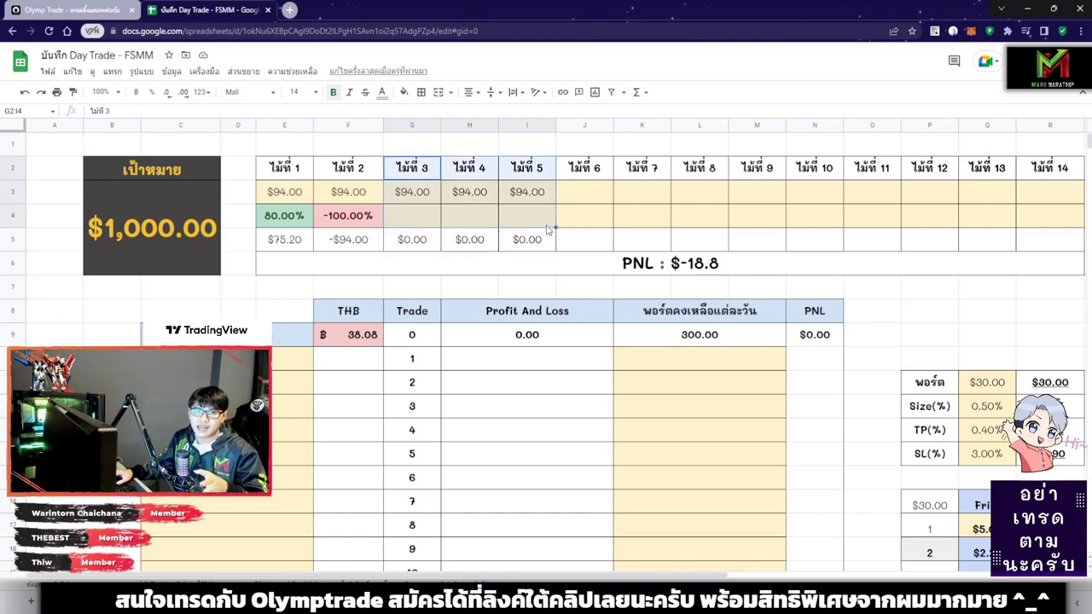
left_click(543, 224)
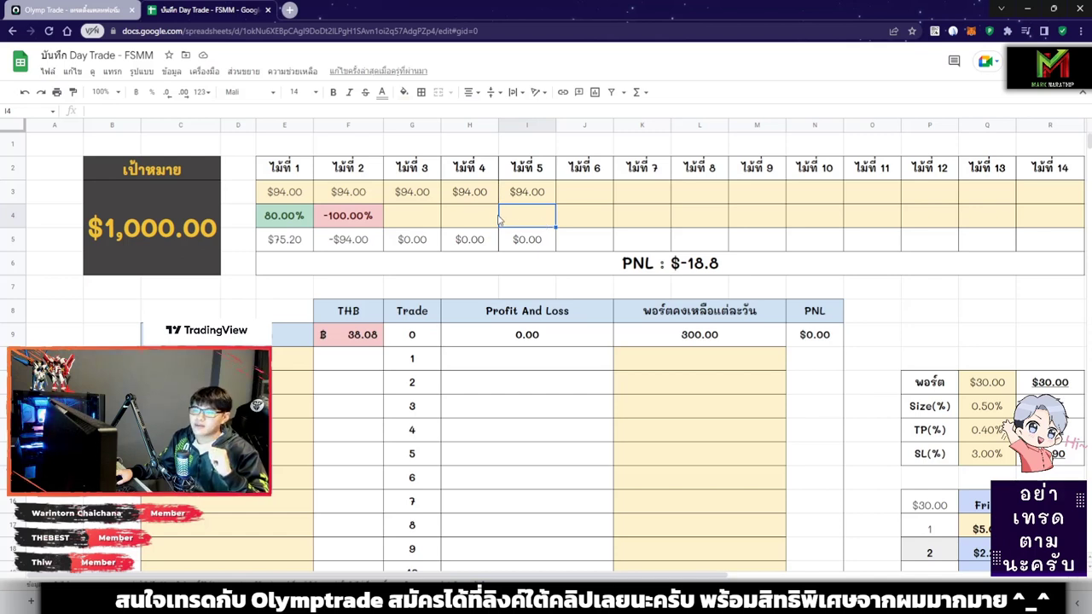
left_click(435, 220)
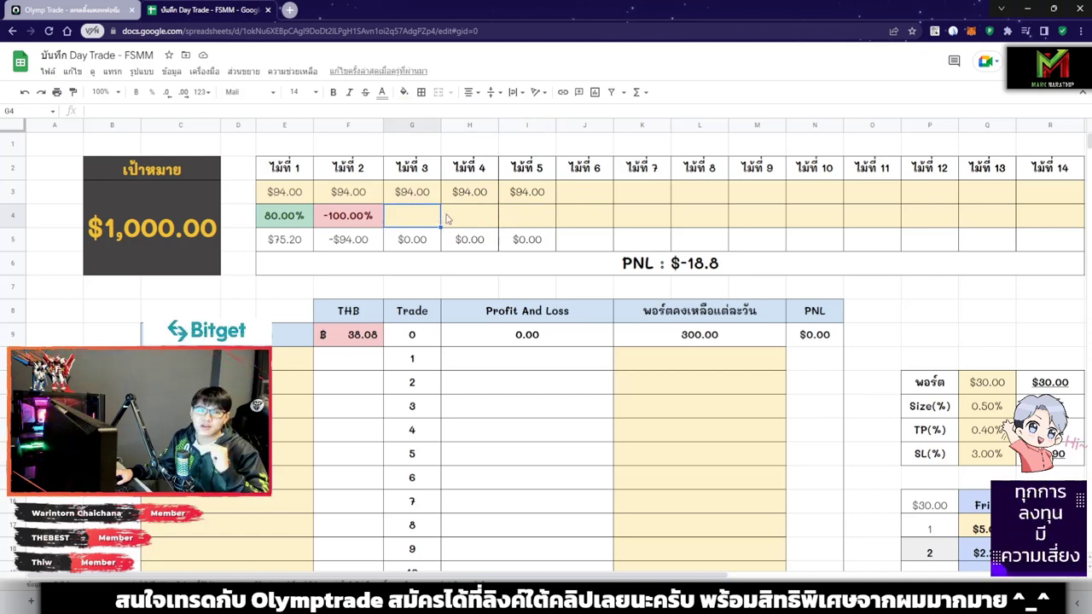
left_click(485, 220)
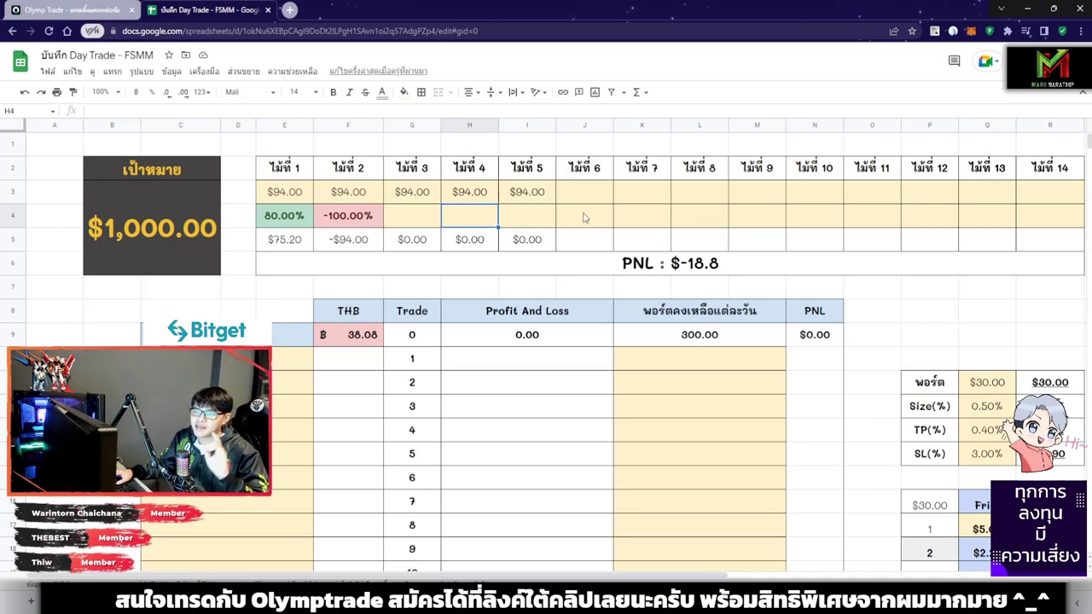
left_click(648, 265)
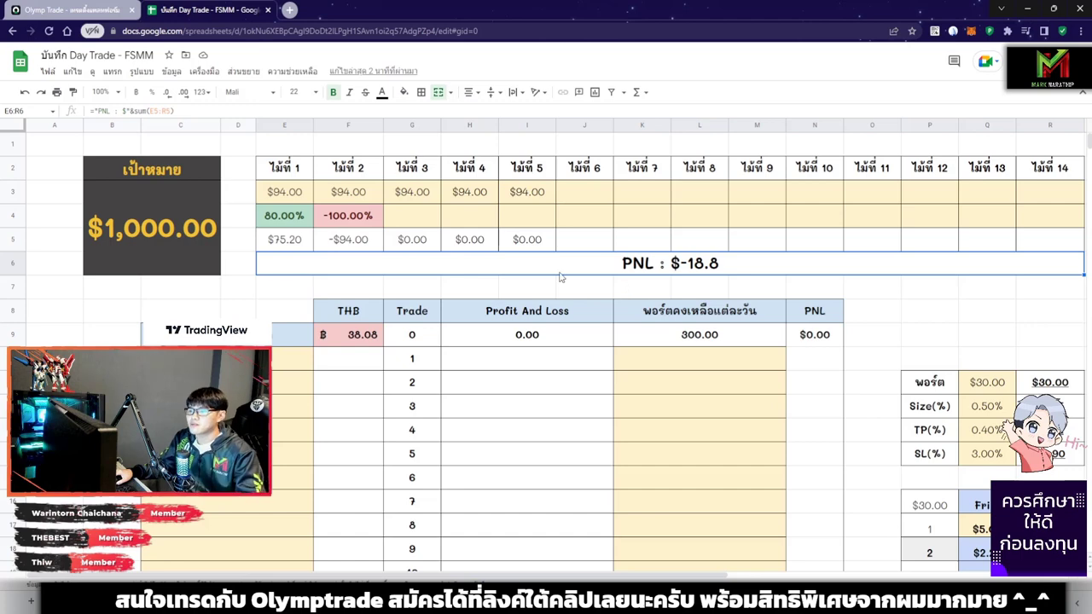
left_click(365, 222)
left_click_drag(365, 172, 364, 240)
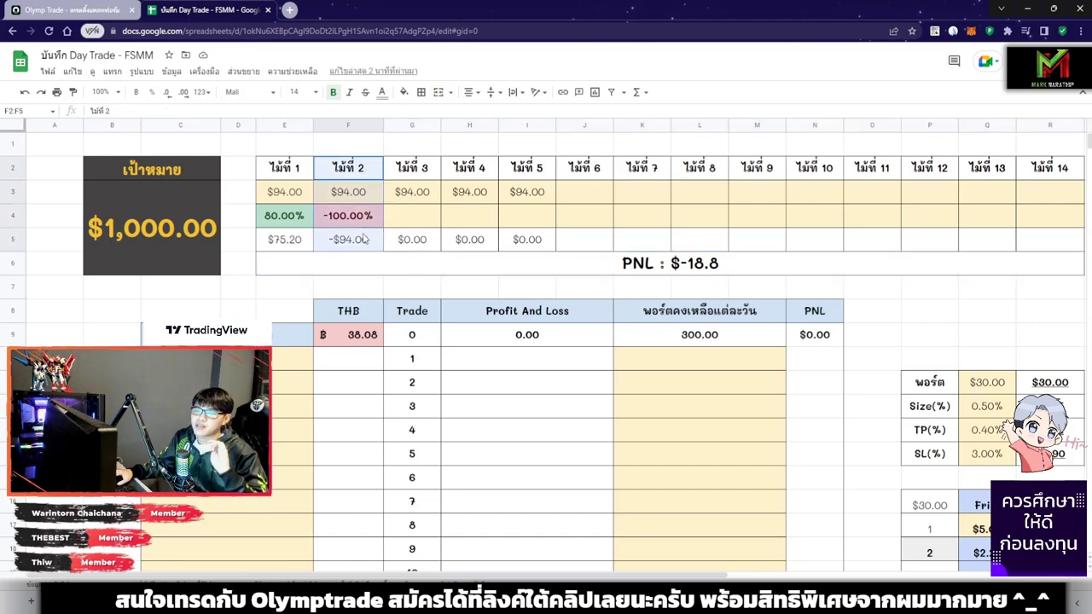
left_click(694, 270)
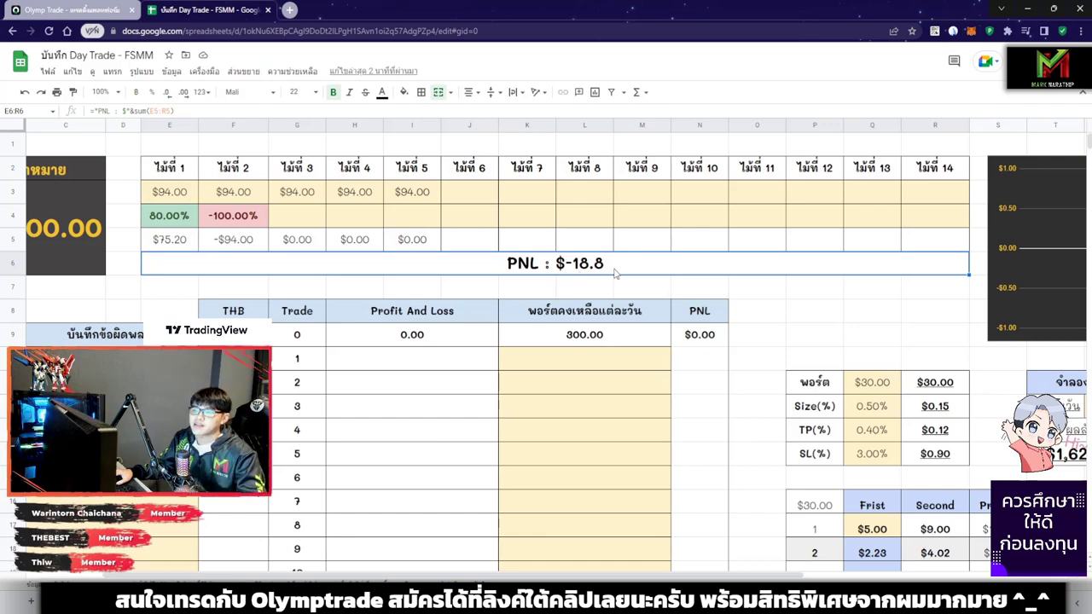
- Check the EUR/USD chart in Olymp Trade, then return to the trade log and review the columns of trades 3 to 5
key("ctrl+shift+Tab")
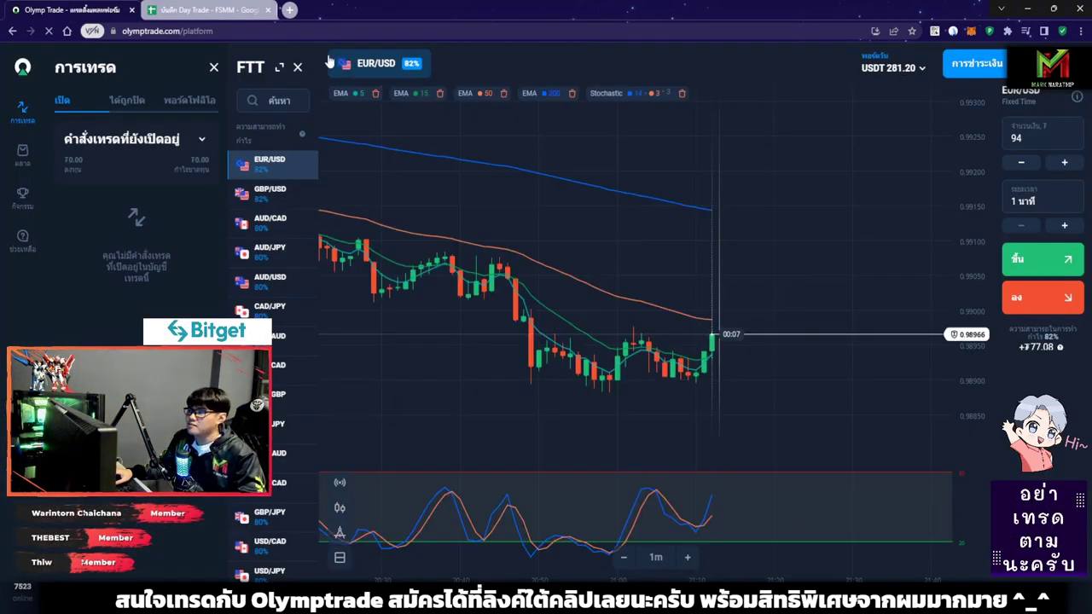
key("ctrl+Tab")
left_click_drag(431, 187, 546, 241)
left_click(535, 216)
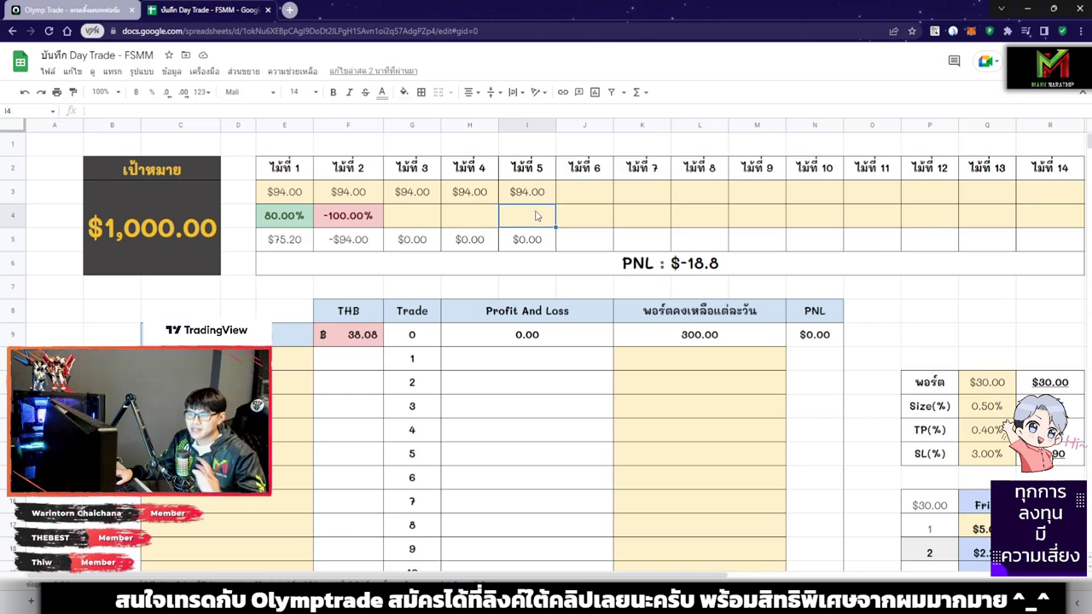
left_click(428, 209)
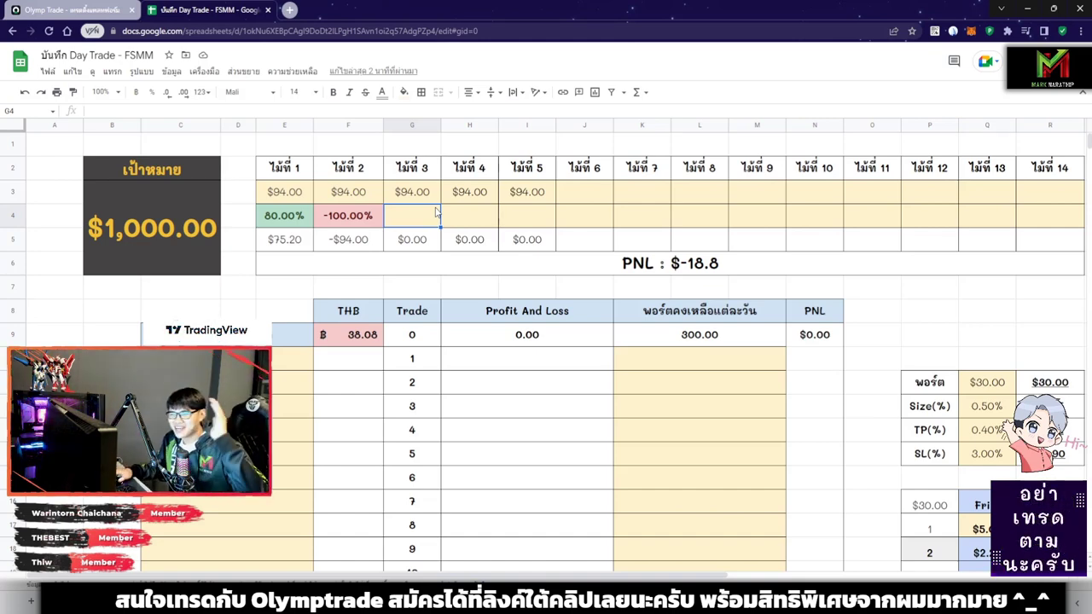
- Switch to Olymp Trade with the TradingView chart and open an upward CAD/JPY trade of 94 for 4 minutes
key("ctrl+shift+Tab")
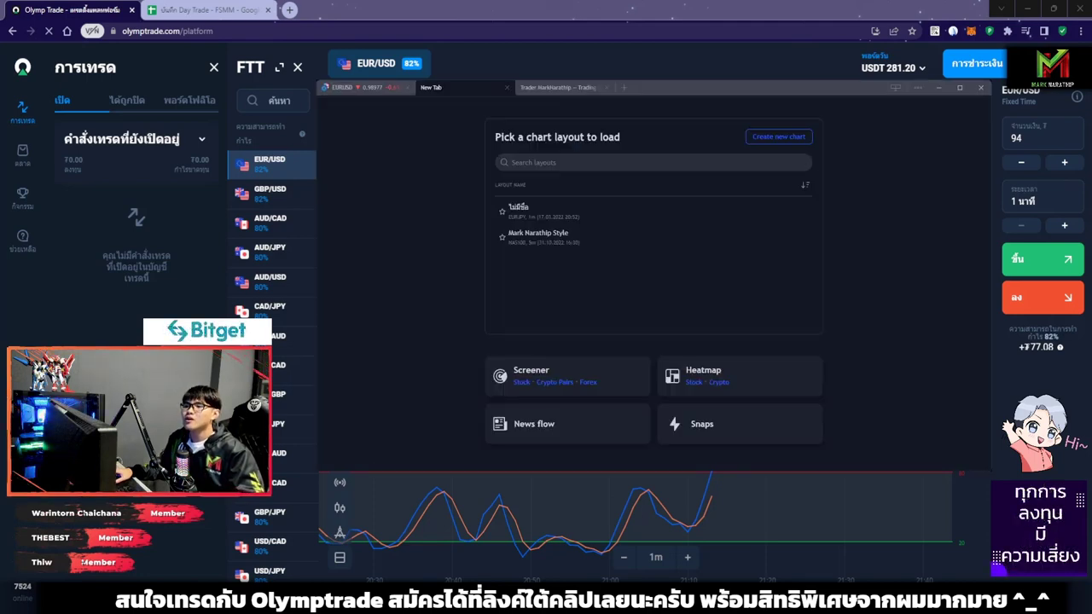
key("ctrl+shift+Tab")
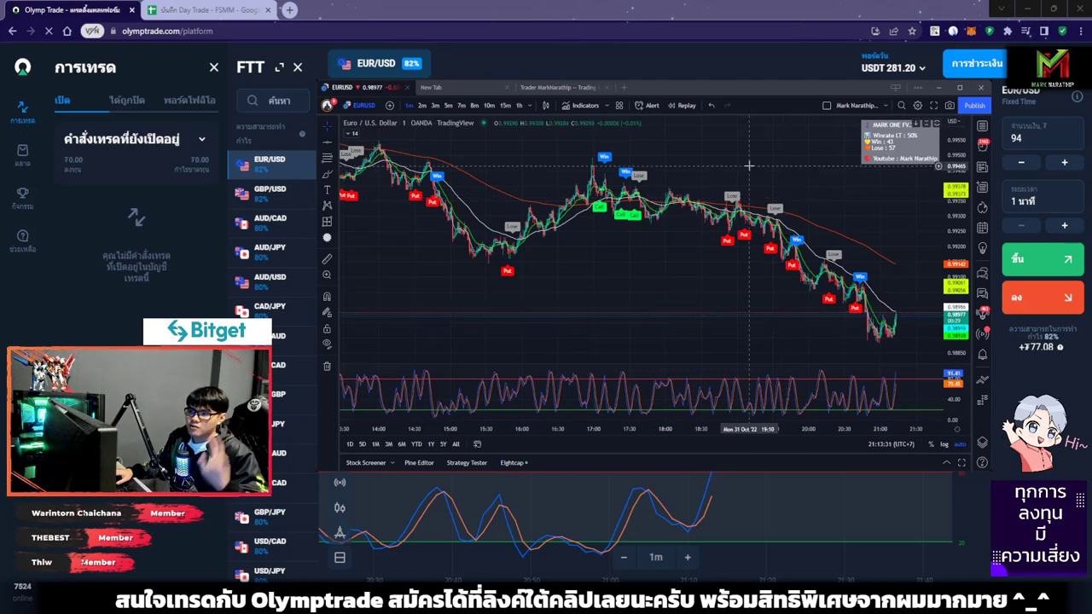
scroll(672, 241, "down", 2)
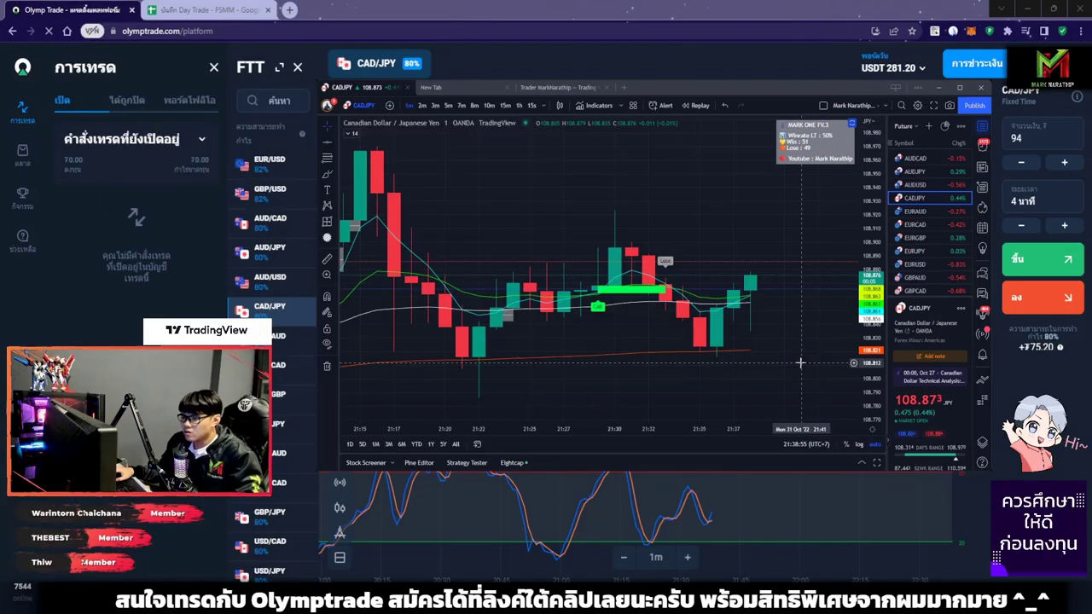
scroll(792, 353, "up", 2)
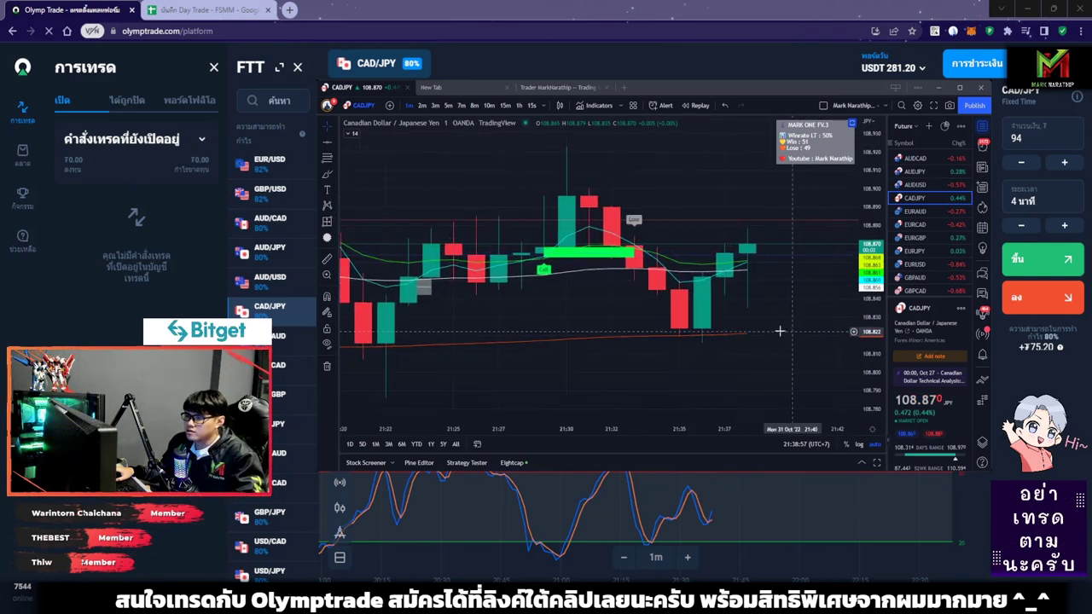
key("shift+w")
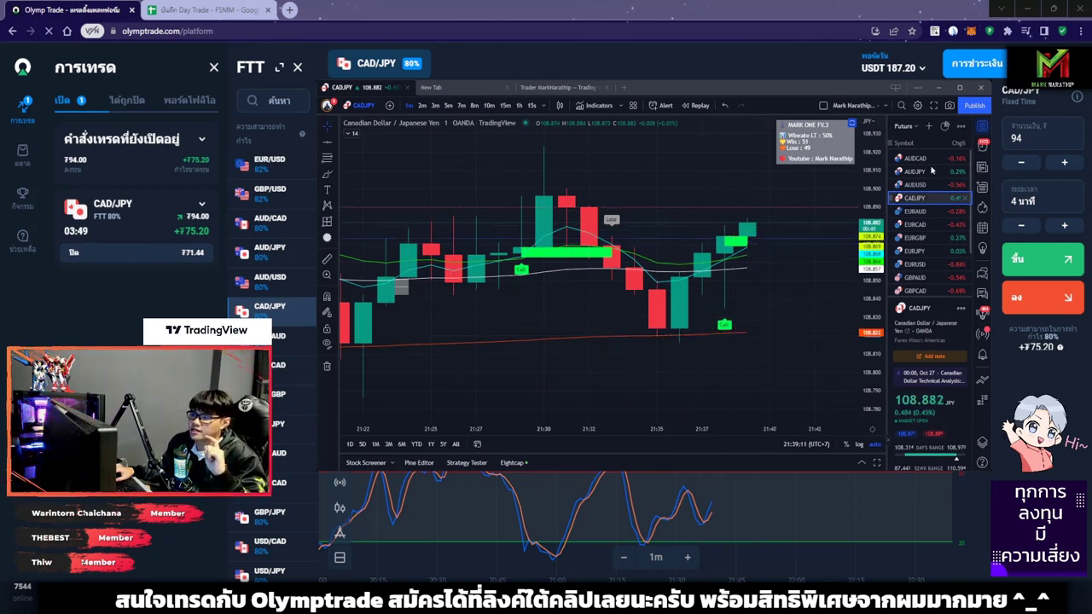
- Sketch a freehand arrow rising along the CAD/JPY uptrend with the indicators hidden, and undo the drawing
scroll(813, 346, "down", 5)
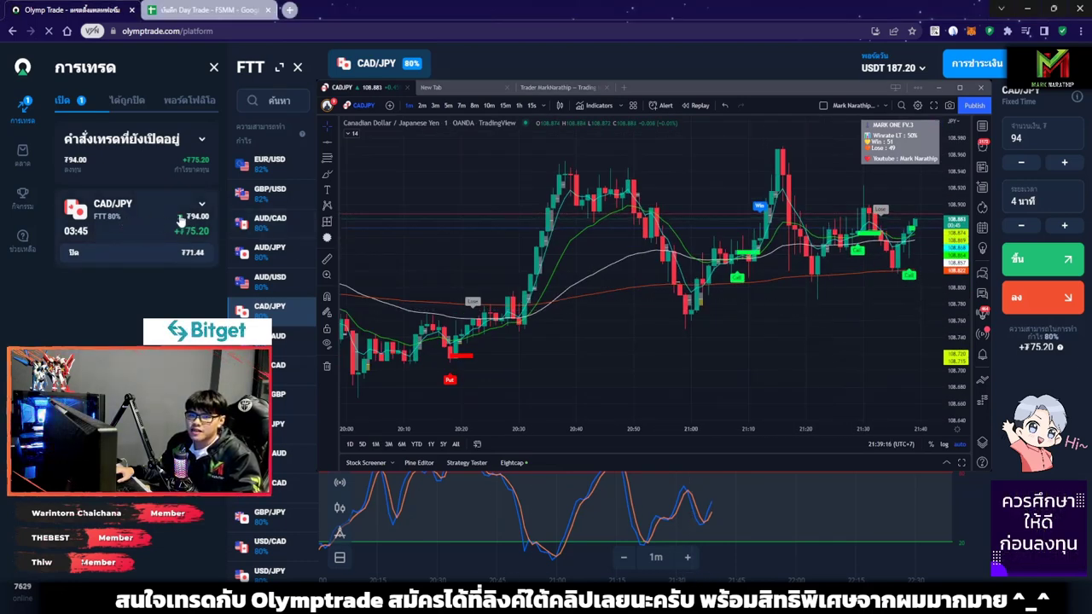
left_click(875, 275)
left_click_drag(875, 275, 820, 298)
scroll(821, 298, "down", 10)
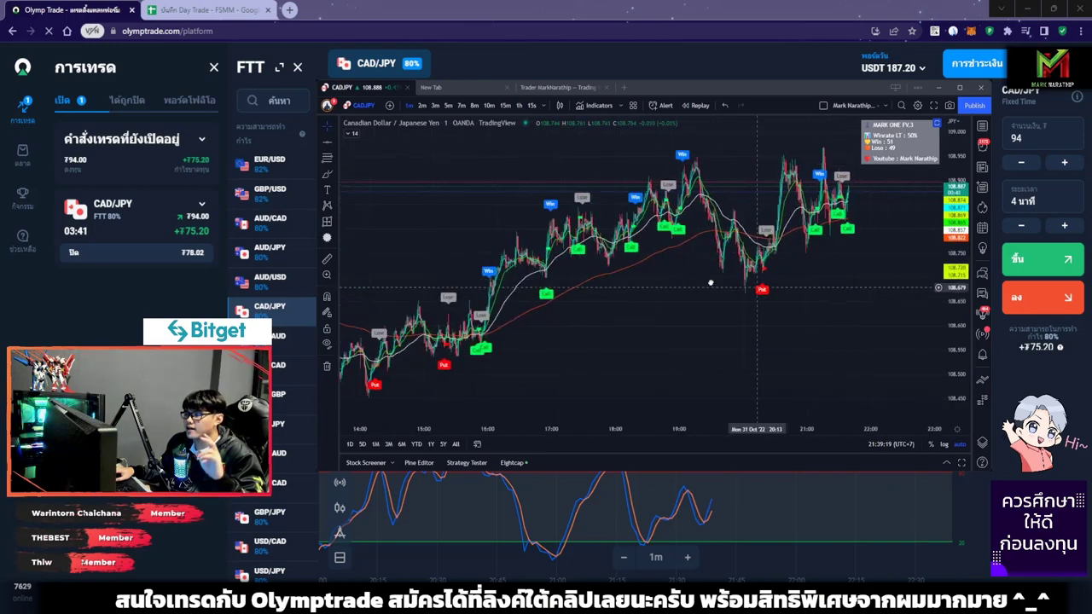
scroll(772, 299, "down", 8)
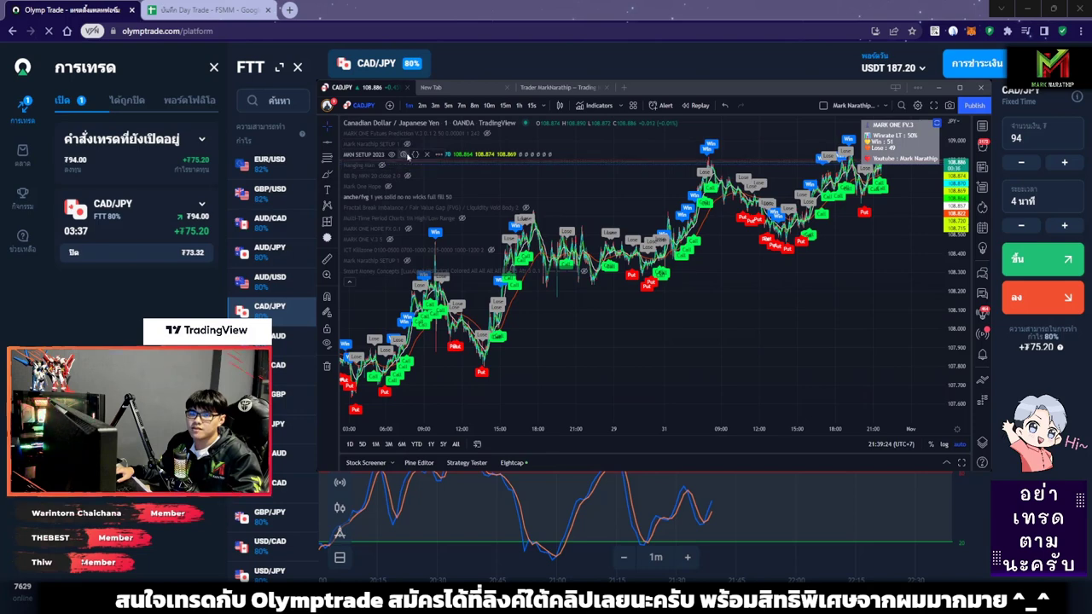
left_click(407, 144)
left_click(327, 173)
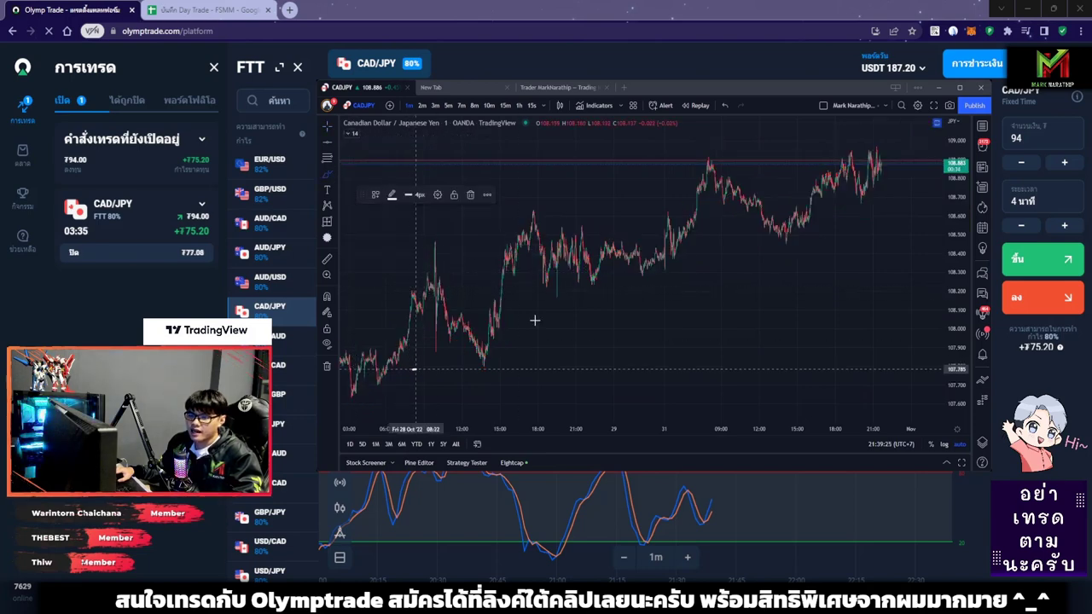
mouse_move(415, 368)
left_mouse_down()
mouse_move(849, 193)
mouse_move(885, 229)
left_mouse_up()
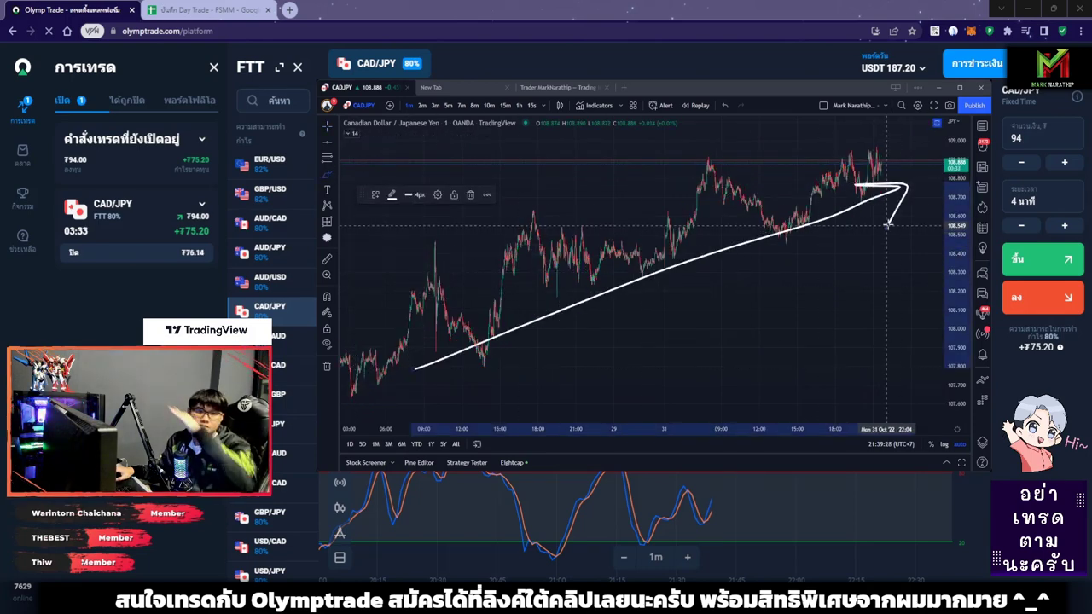
key("ctrl+z")
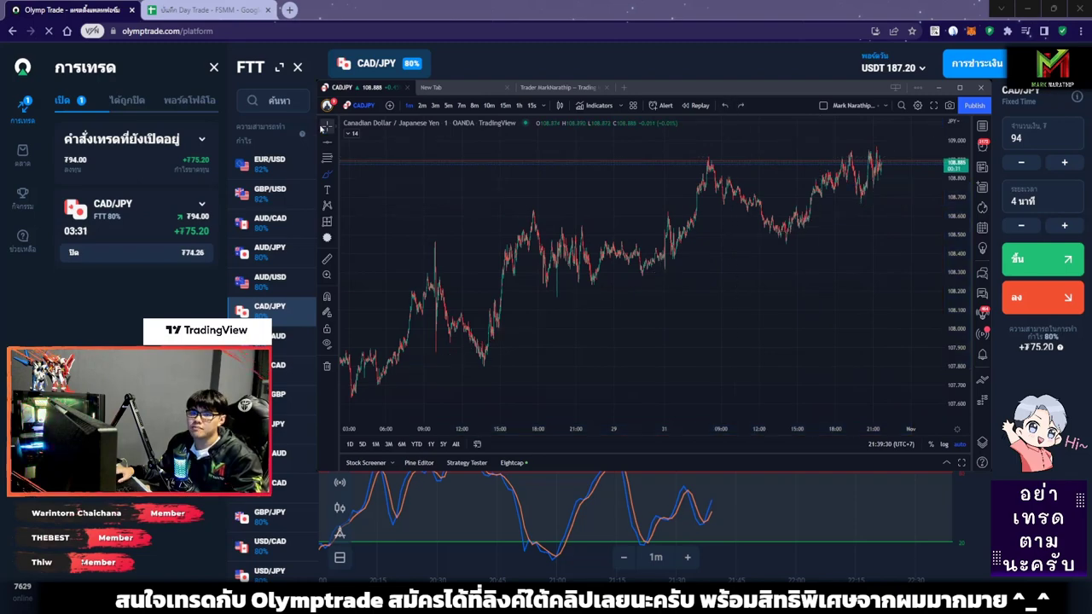
- Restore the indicators and brush a rising arrow beside the latest CAD/JPY candles
scroll(823, 228, "up", 10)
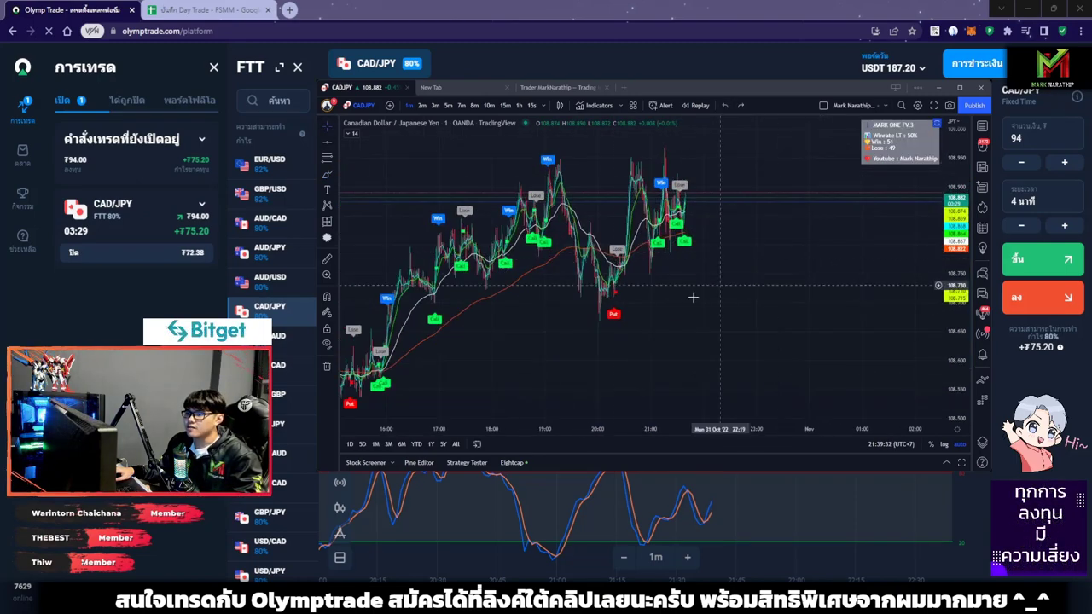
scroll(837, 313, "up", 5)
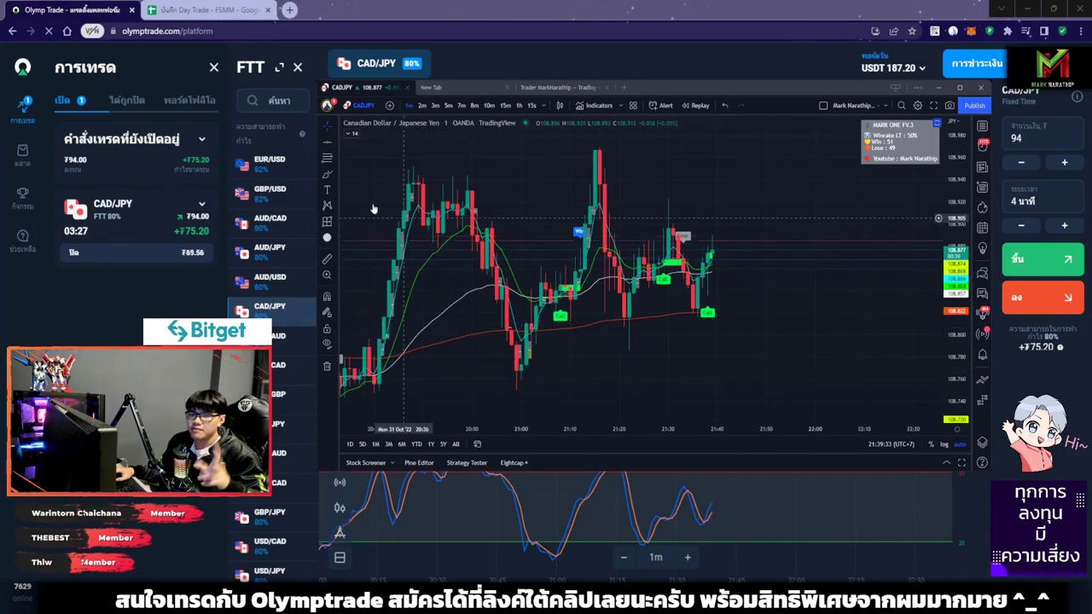
left_click_drag(693, 362, 815, 252)
left_click_drag(746, 245, 812, 294)
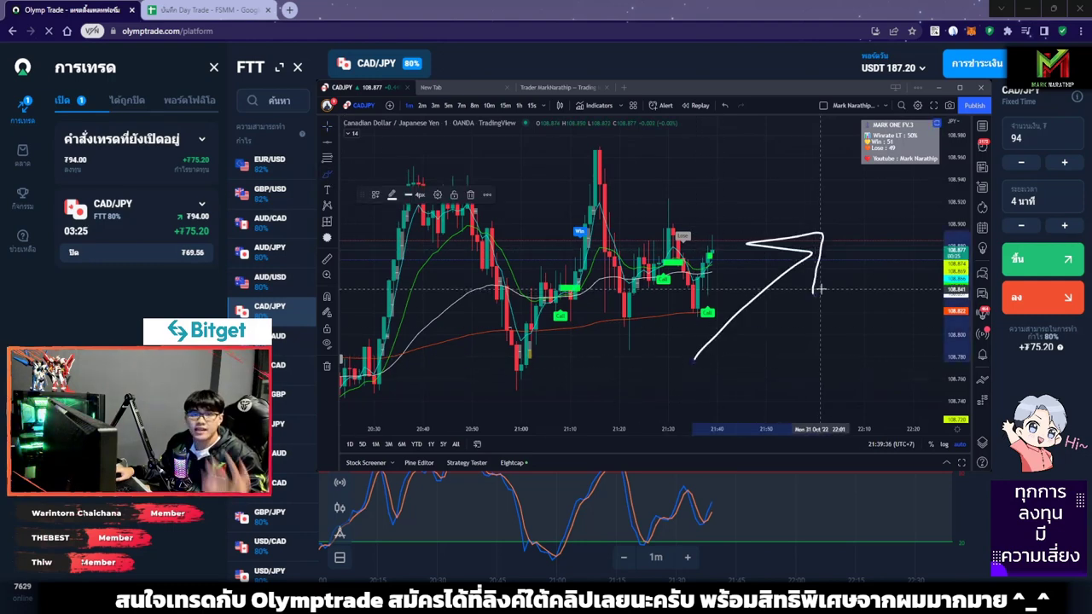
- Brush a falling arrow along the drop after 21:30 and rising arrows from the latest CAD/JPY low
scroll(938, 215, "up", 4)
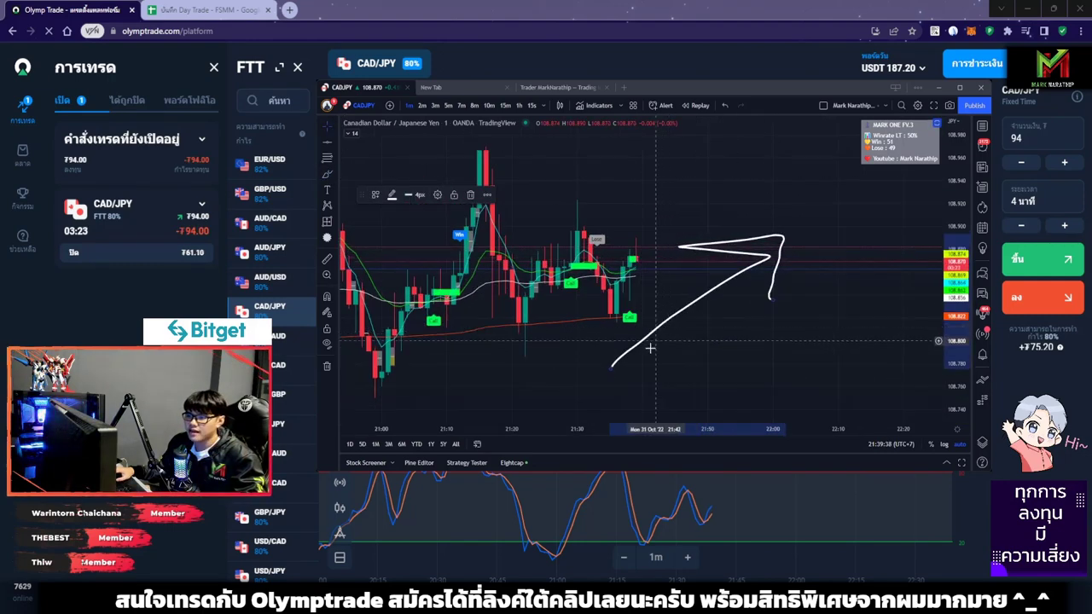
scroll(939, 215, "up", 4)
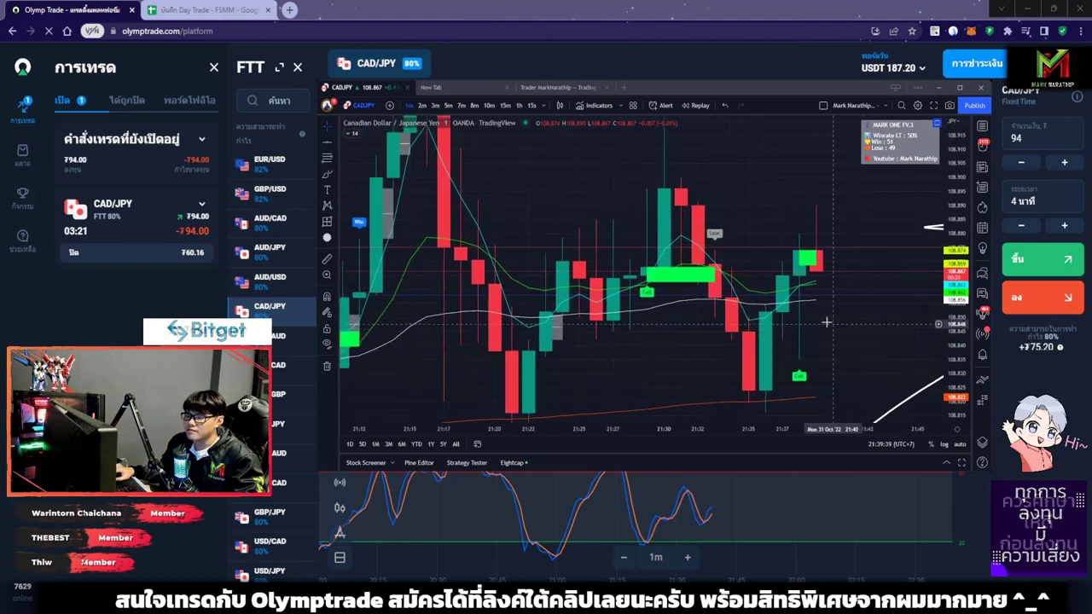
scroll(799, 286, "down", 2)
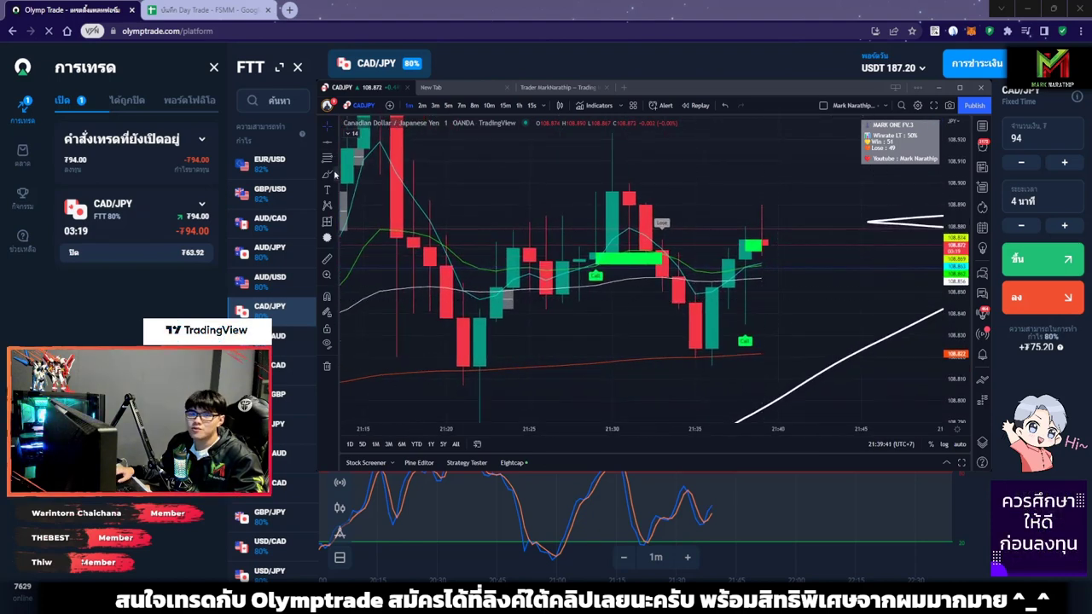
mouse_move(612, 190)
left_mouse_down()
mouse_move(708, 324)
mouse_move(811, 255)
mouse_move(845, 273)
left_mouse_up()
mouse_move(683, 380)
left_mouse_down()
mouse_move(746, 342)
mouse_move(854, 326)
left_mouse_up()
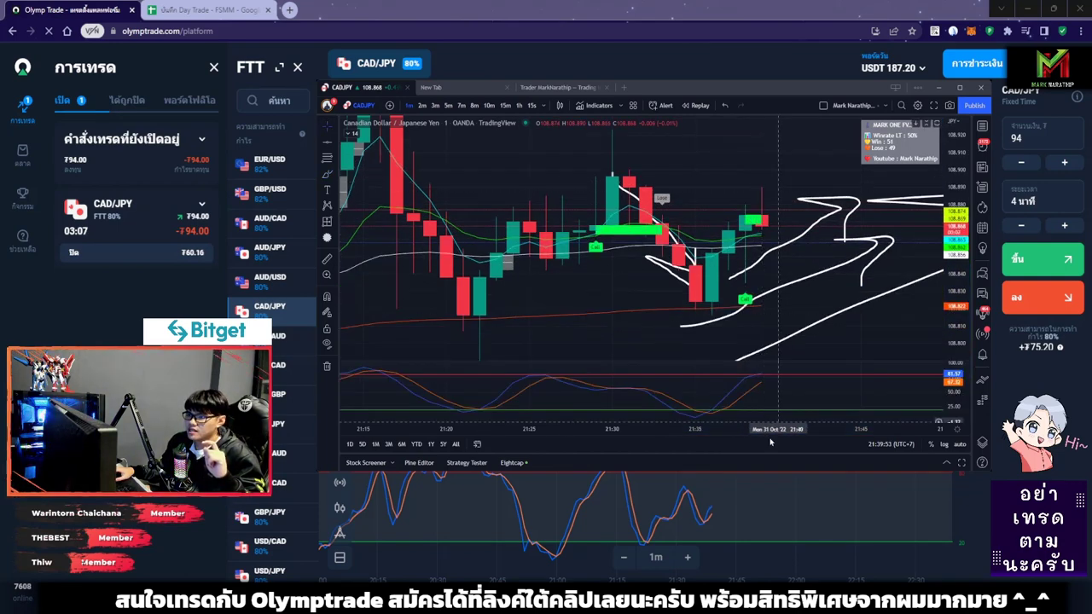
- Brush the Stochastic's rise from its latest low and two rising arrows beneath the CAD/JPY candles before 21:35
double_click(764, 182)
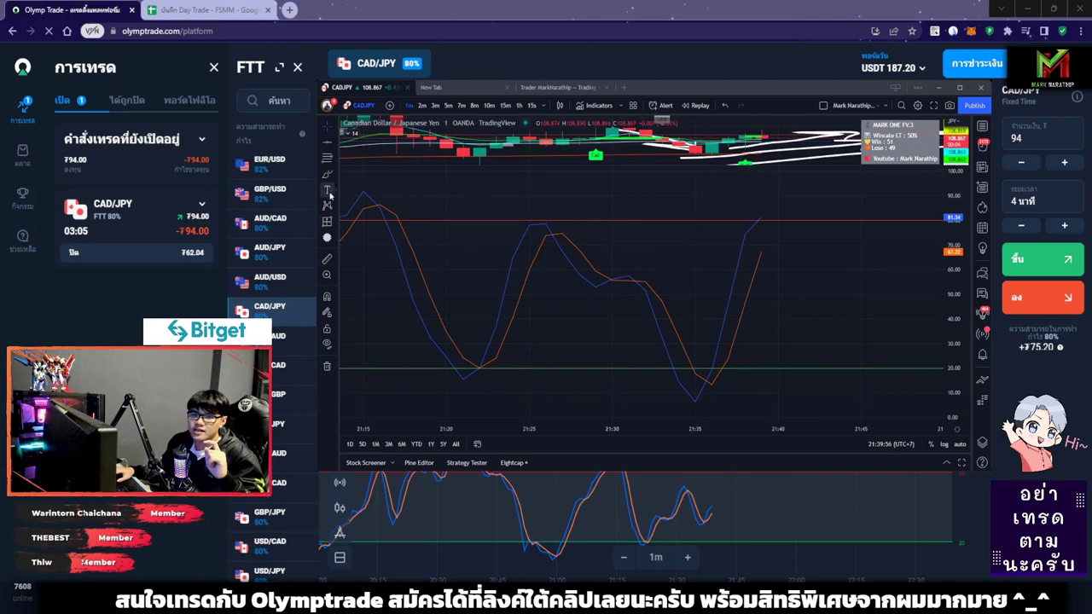
mouse_move(719, 365)
left_mouse_down()
mouse_move(723, 402)
mouse_move(778, 253)
mouse_move(804, 232)
mouse_move(811, 283)
left_mouse_up()
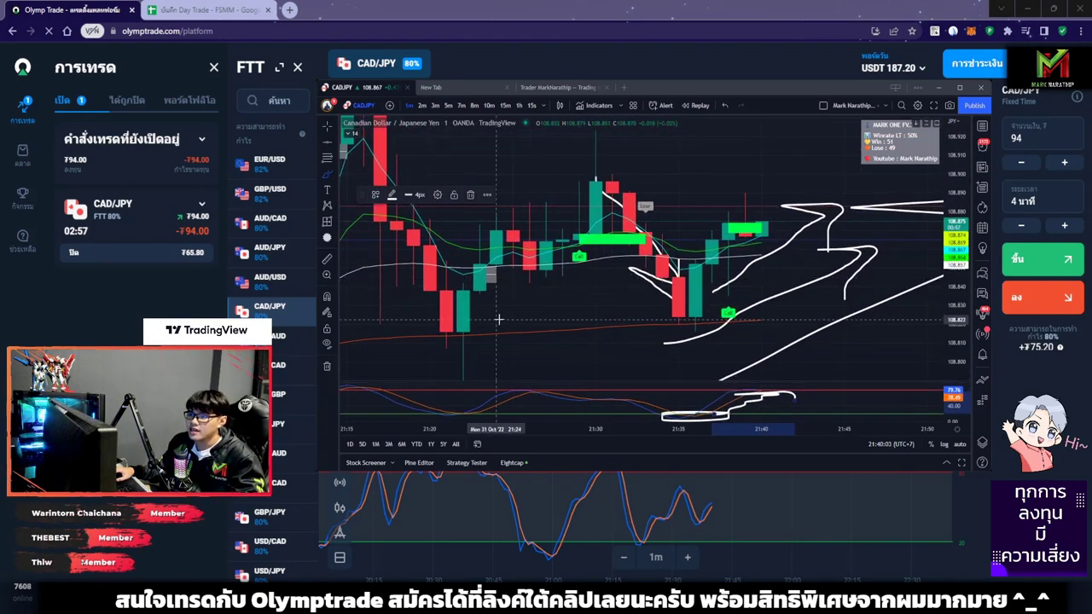
left_click_drag(496, 317, 594, 267)
left_click_drag(546, 341, 621, 293)
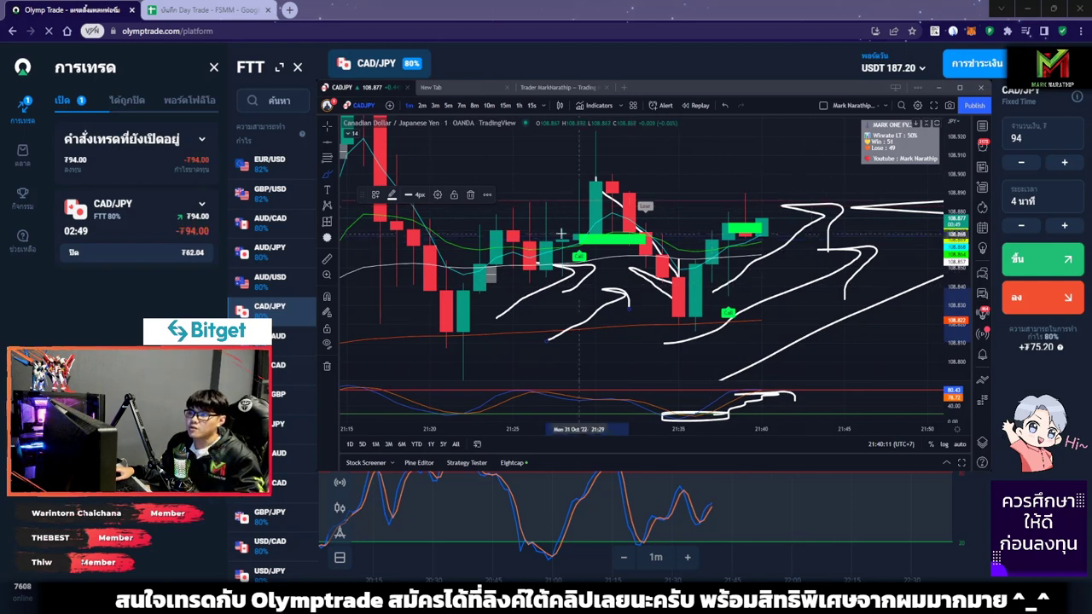
- Remove all drawings from the CAD/JPY chart
scroll(810, 282, "down", 3)
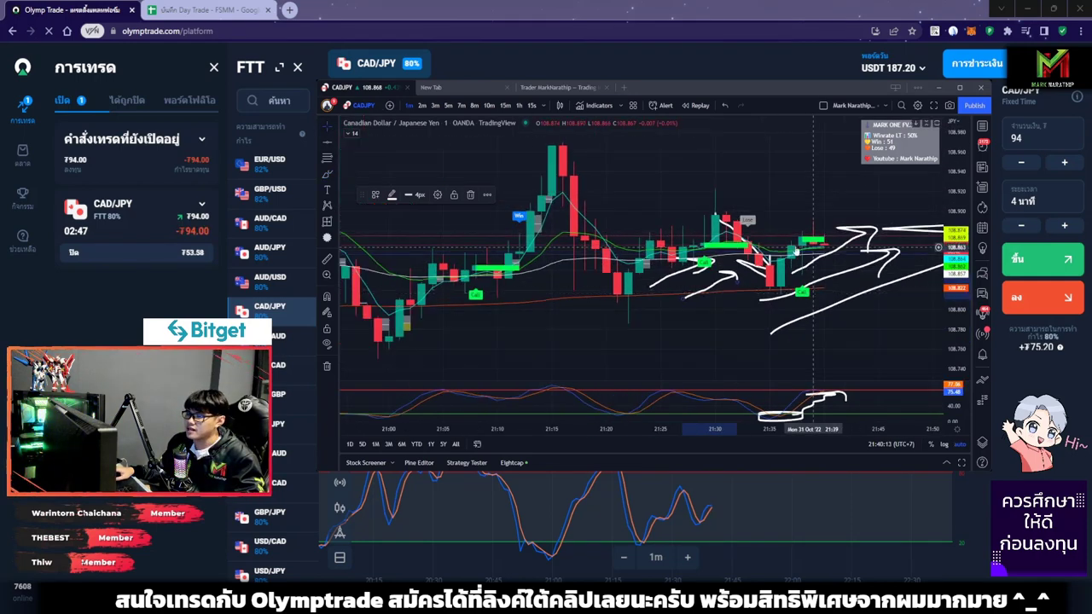
left_click(327, 365)
left_click(357, 366)
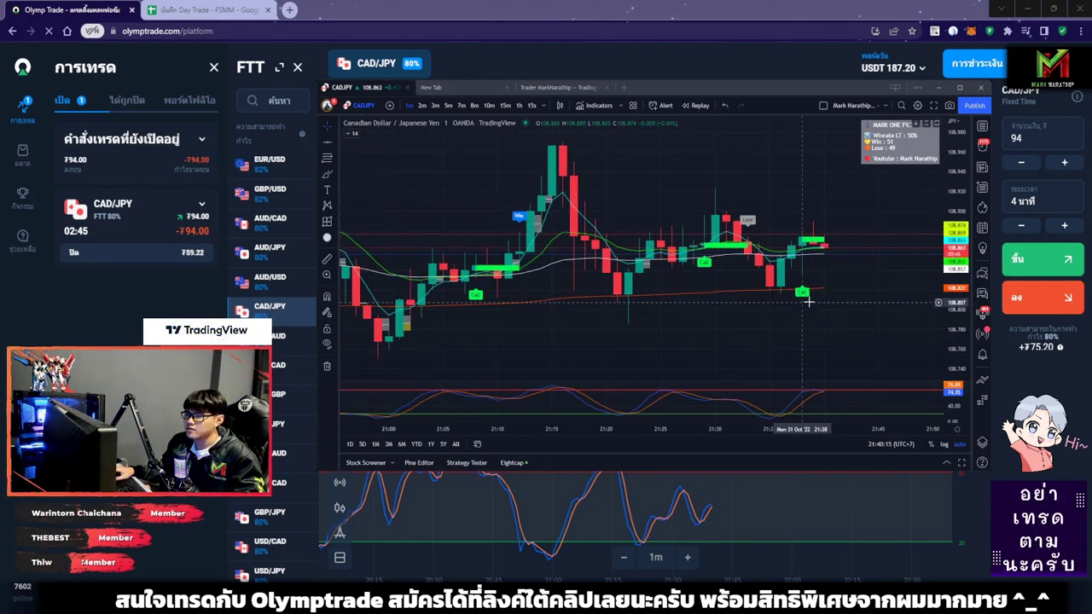
- Follow the CAD/JPY candles against the moving averages and trade signals until the open upward trade expires
left_click_drag(838, 317, 794, 310)
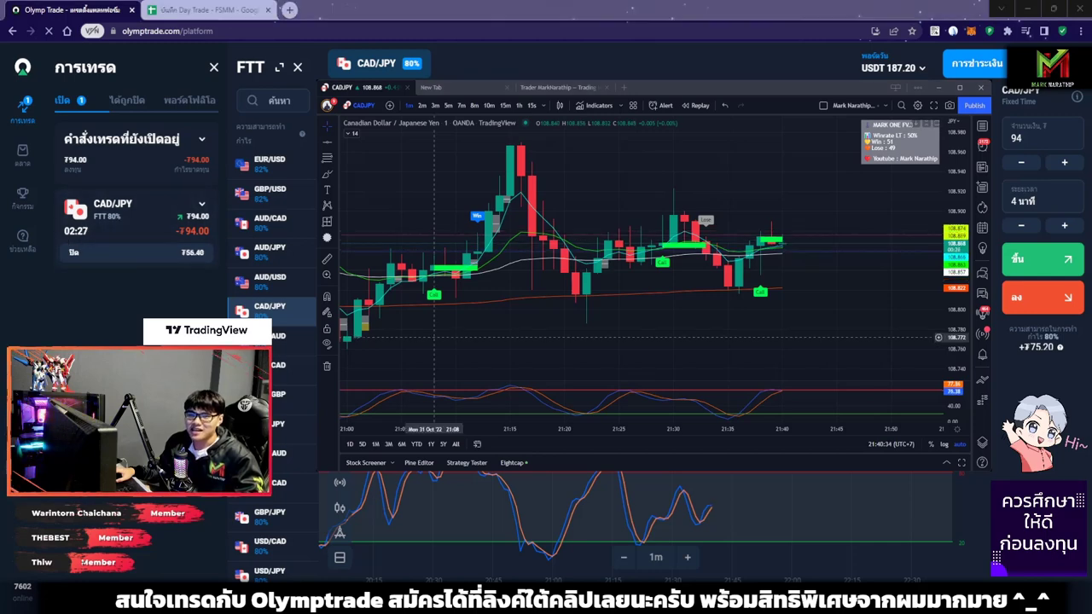
scroll(639, 256, "up", 2)
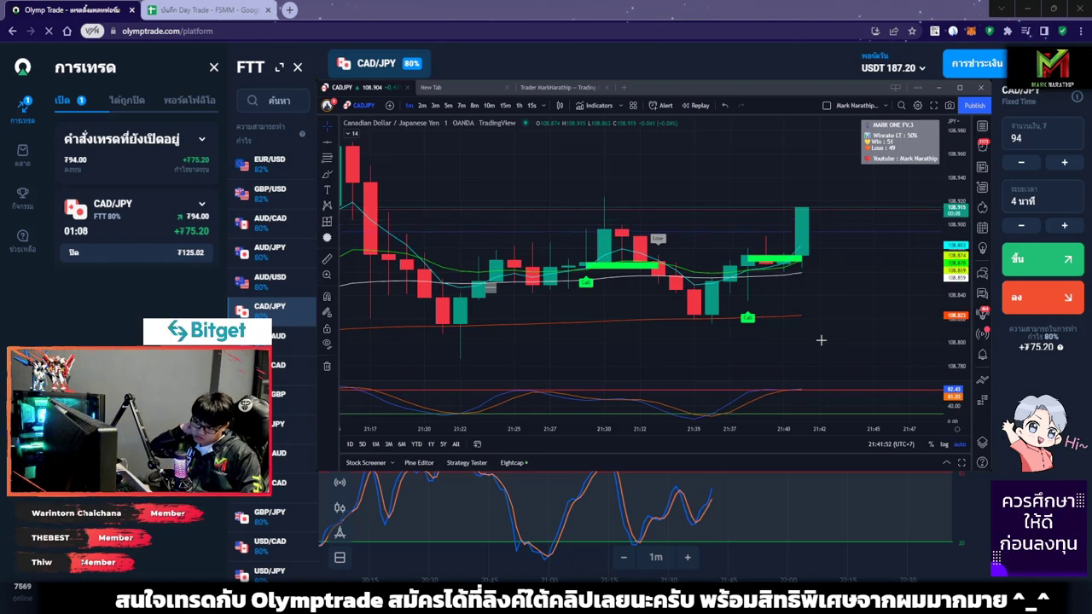
scroll(851, 343, "down", 2)
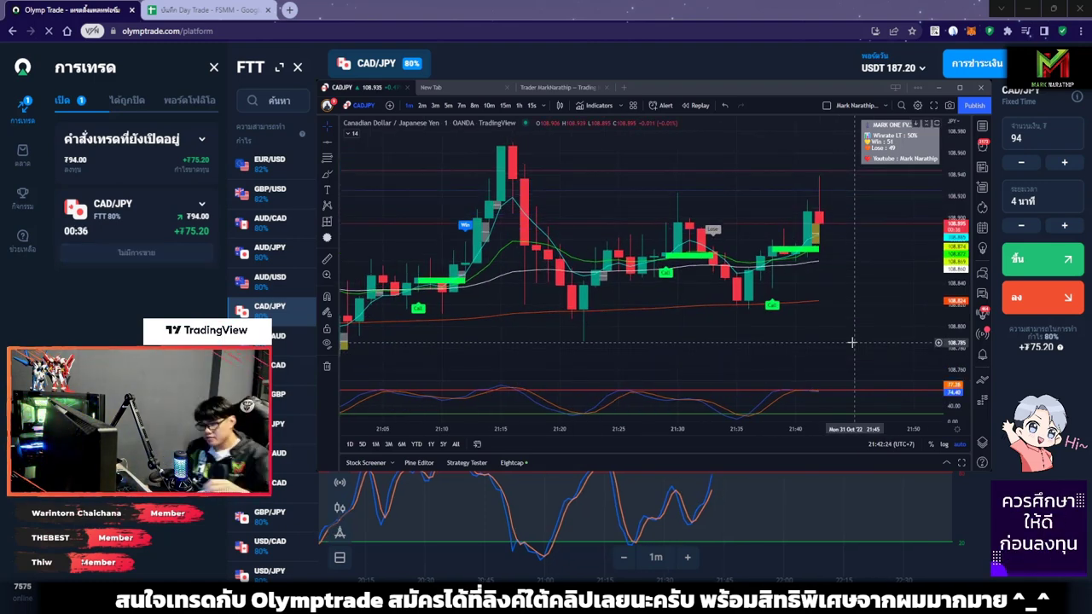
scroll(852, 342, "down", 3)
scroll(860, 340, "up", 2)
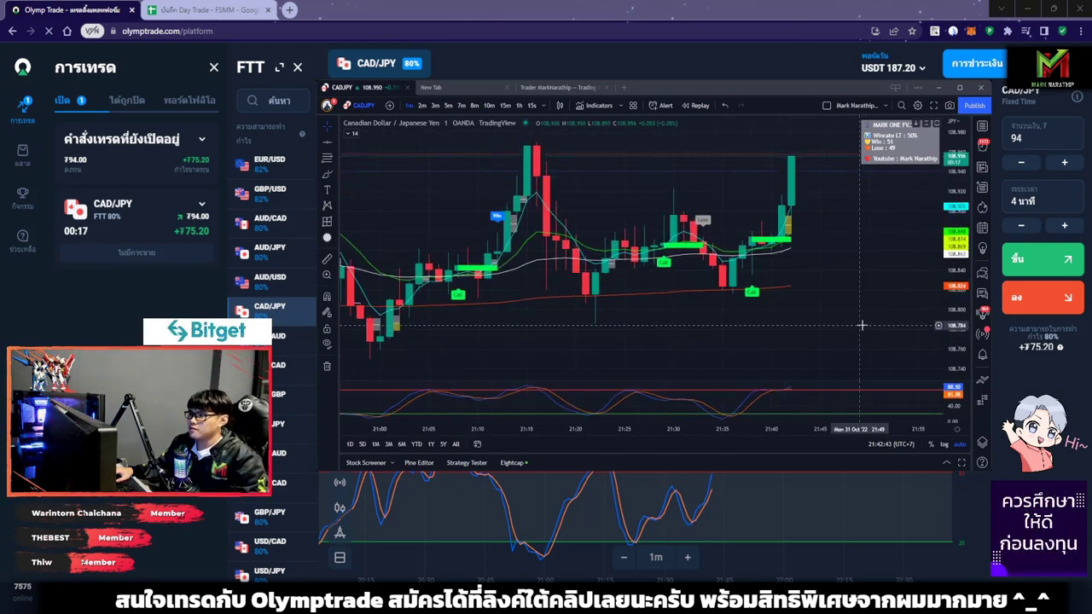
scroll(840, 281, "up", 1)
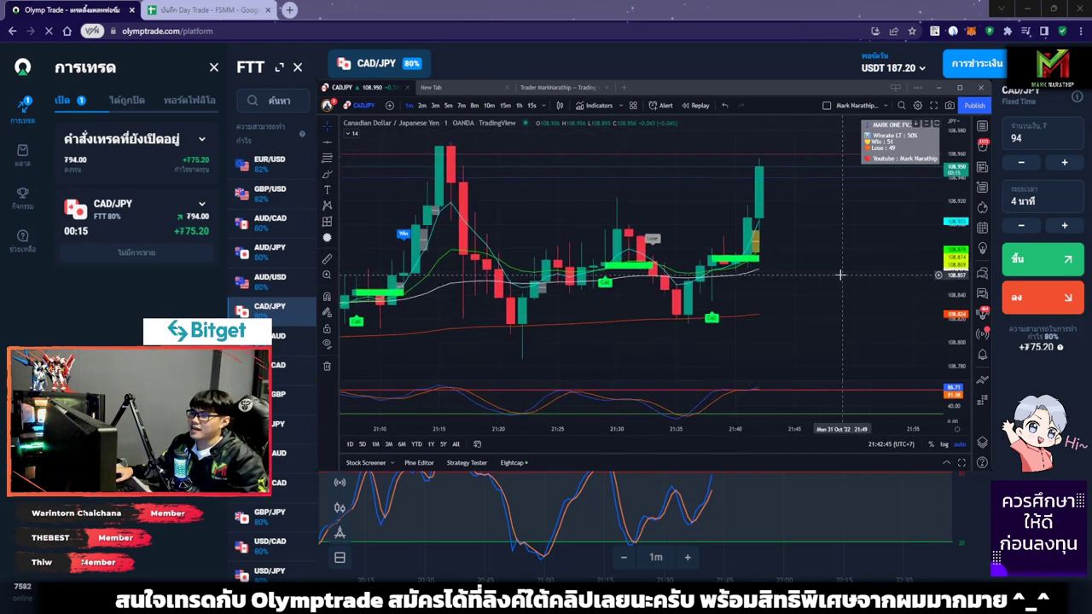
scroll(838, 274, "up", 2)
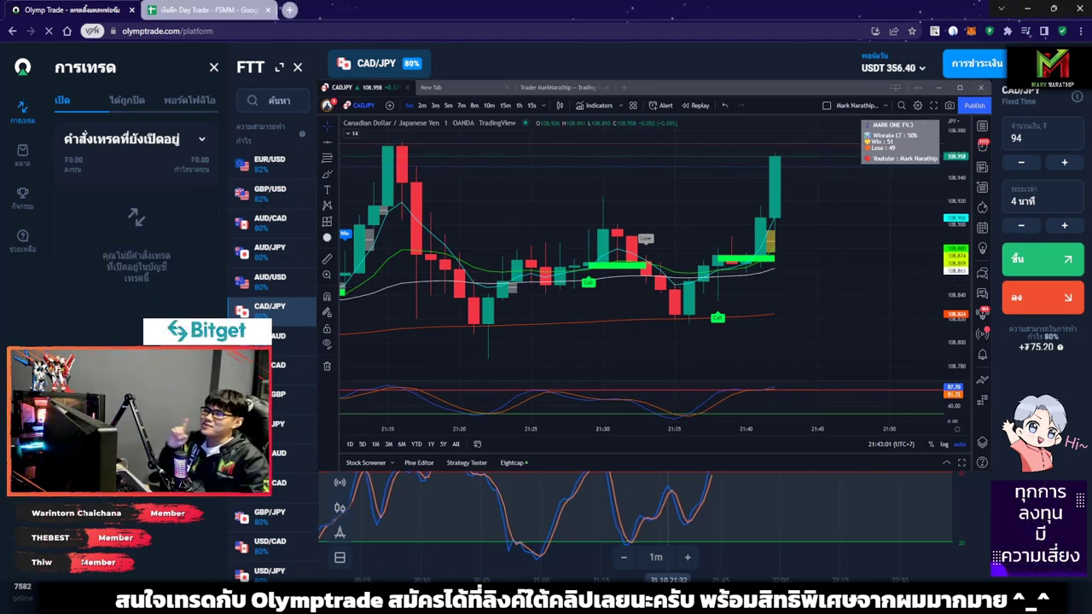
left_click(787, 252)
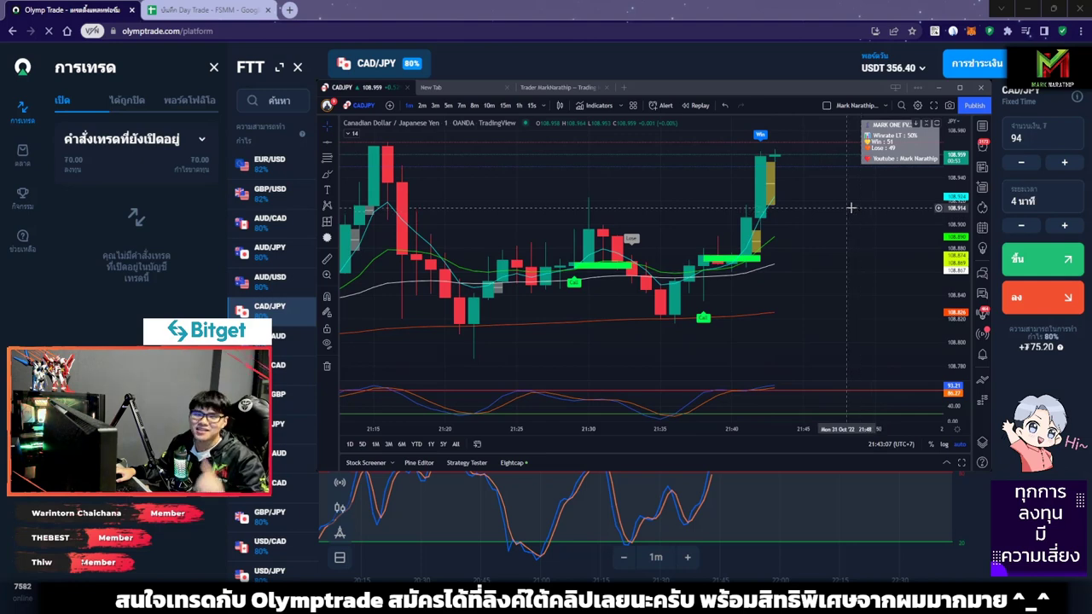
- Switch to the day-trade log in Google Sheets and enter 80% as the third trade's result
key("ctrl+Tab")
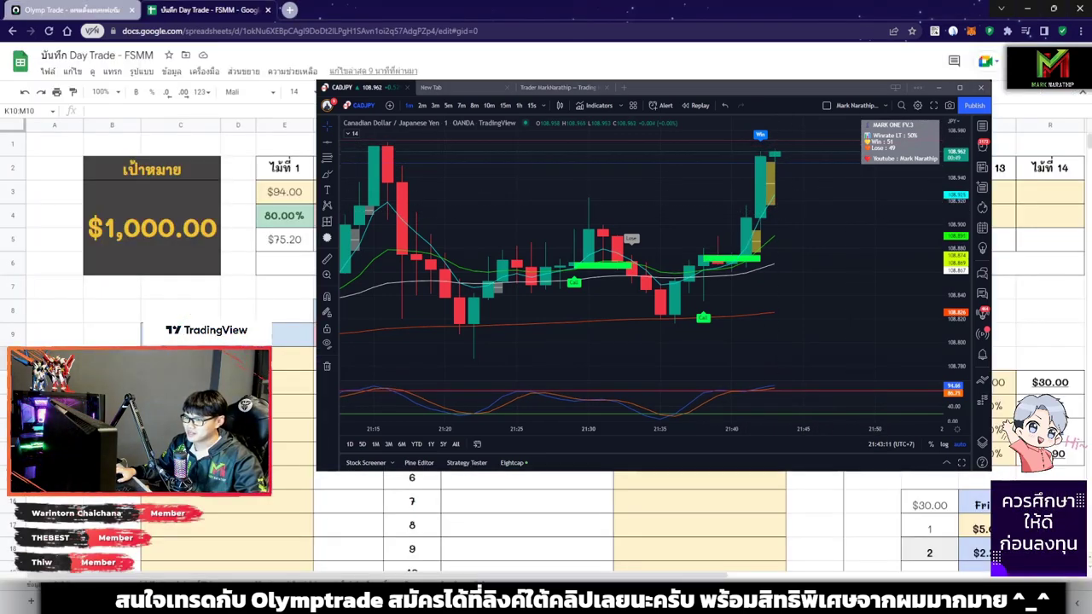
key("alt+Tab")
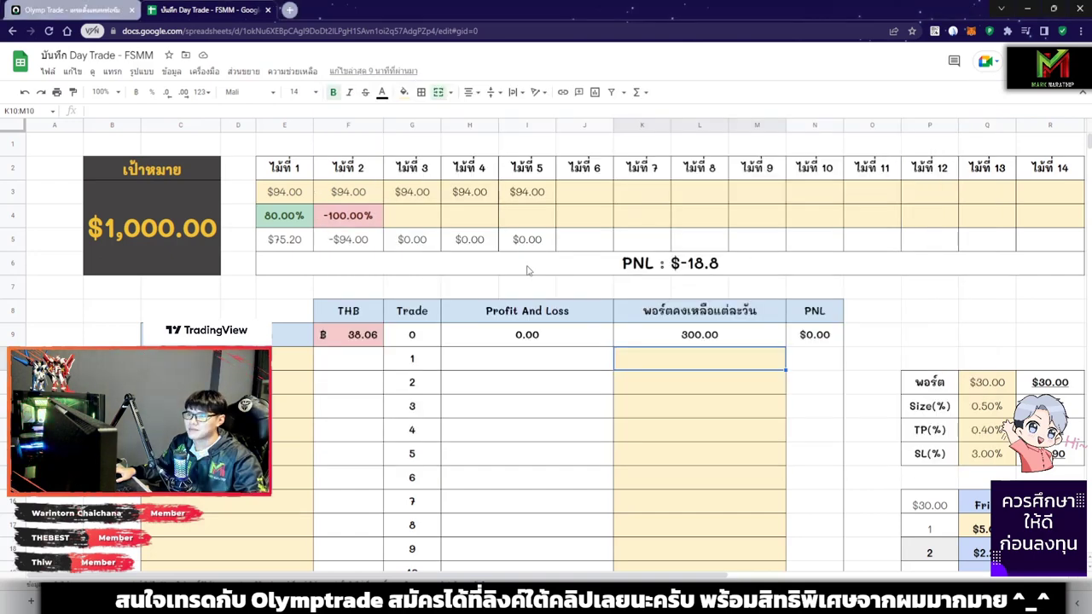
left_click(410, 213)
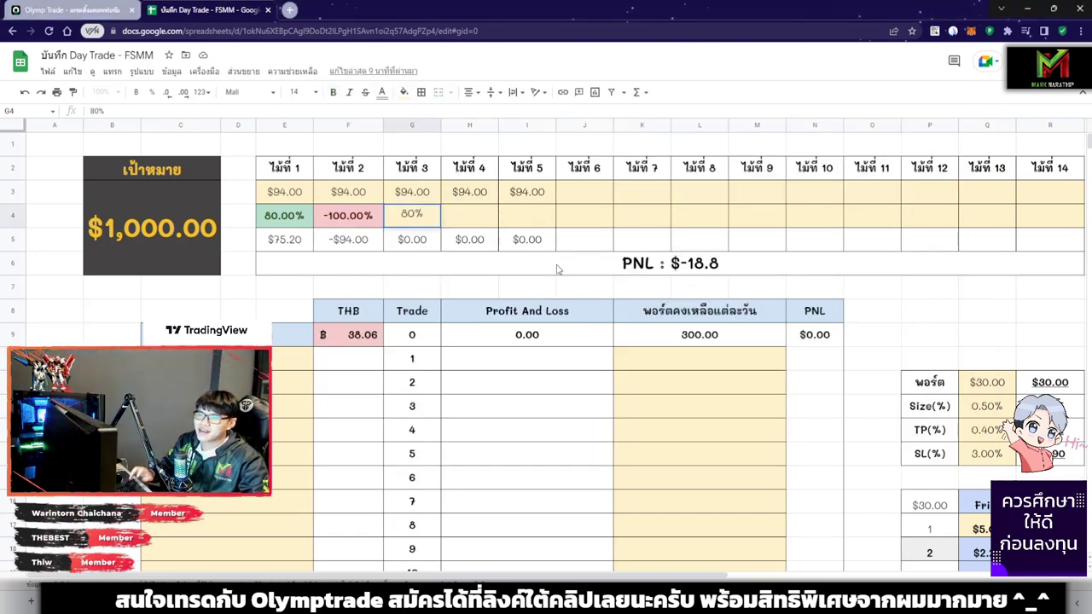
type("80%")
key("Return")
- Review the PNL total in the day-trade log alongside the account balance in Olymp Trade
key("ctrl+Tab")
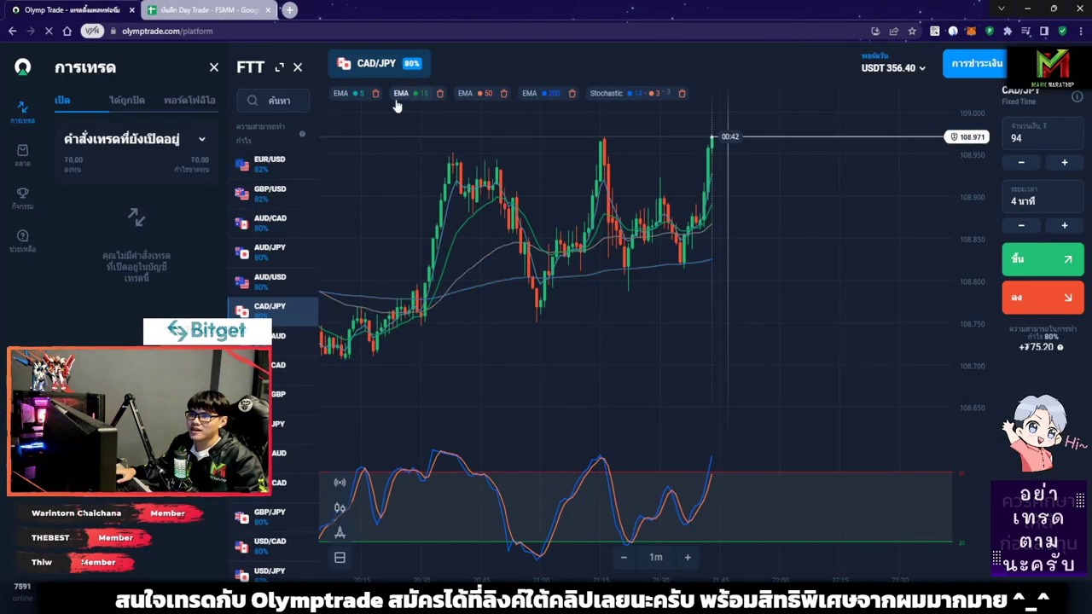
key("ctrl+Tab")
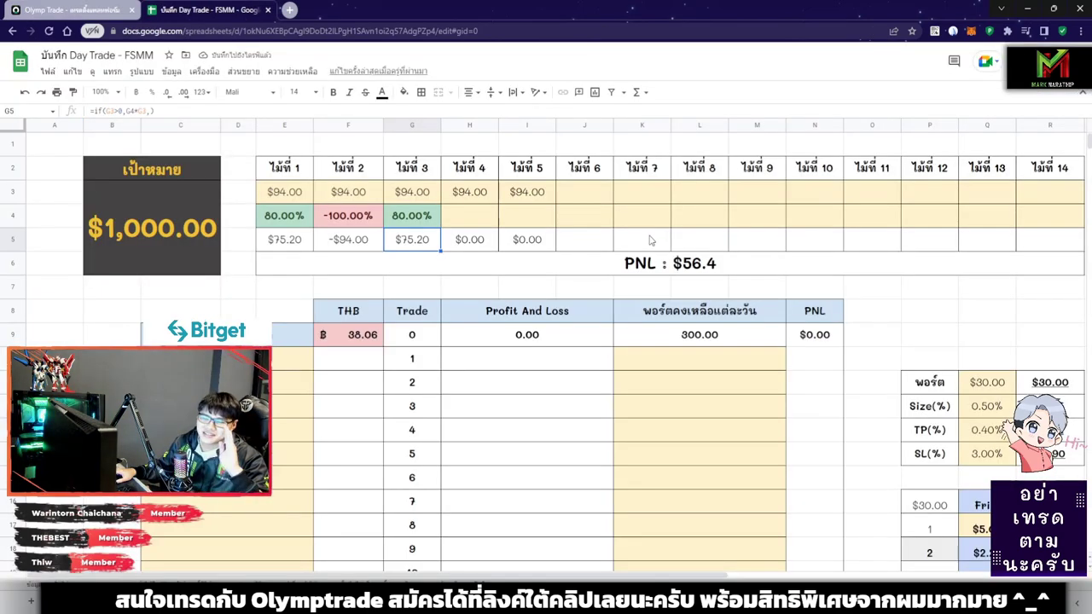
left_click(734, 261)
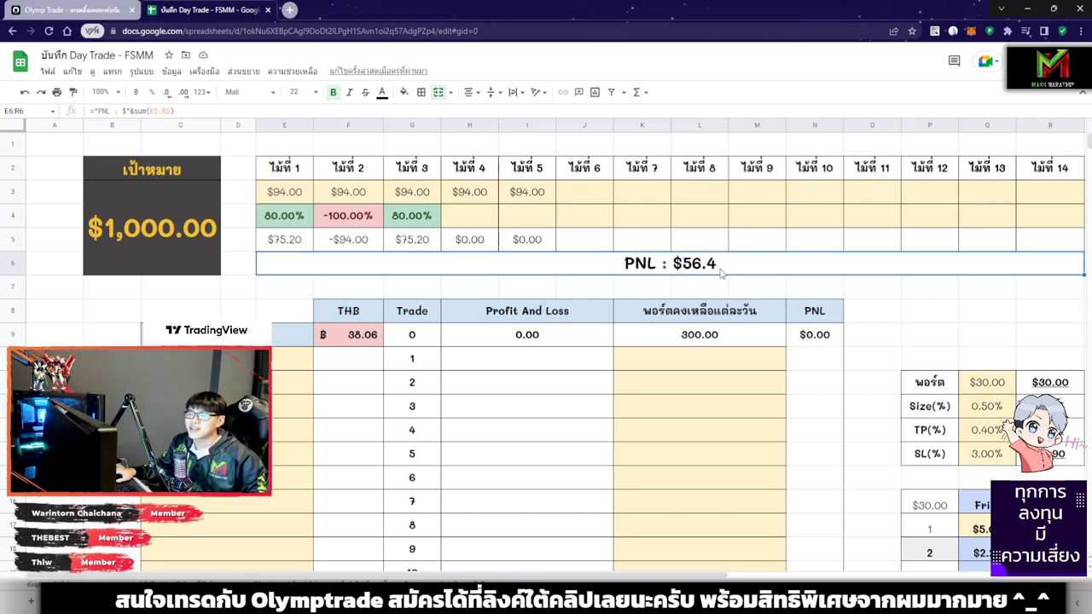
left_click(68, 9)
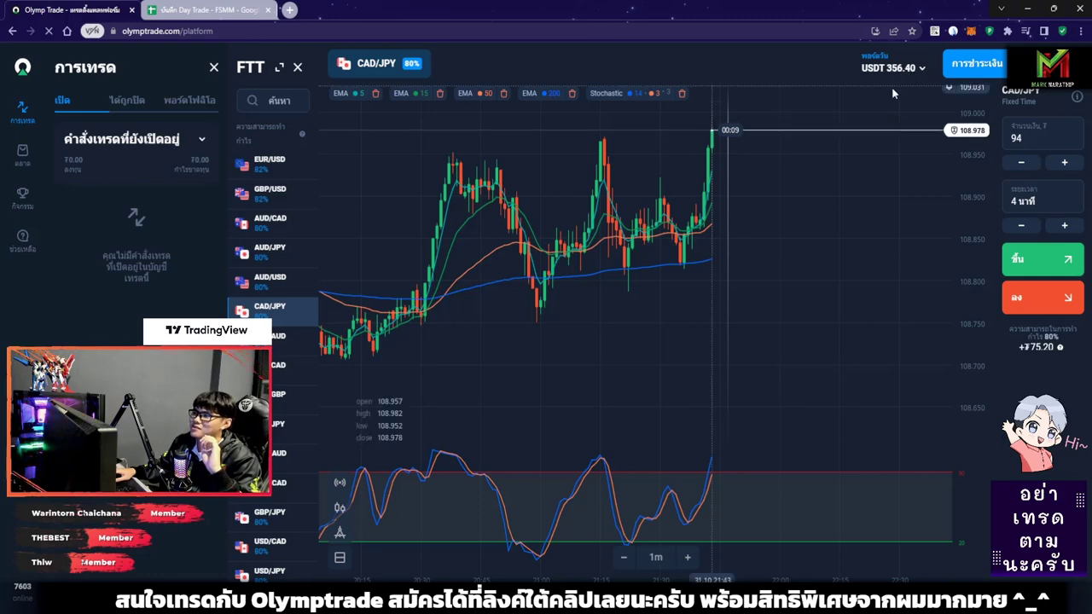
left_click(204, 9)
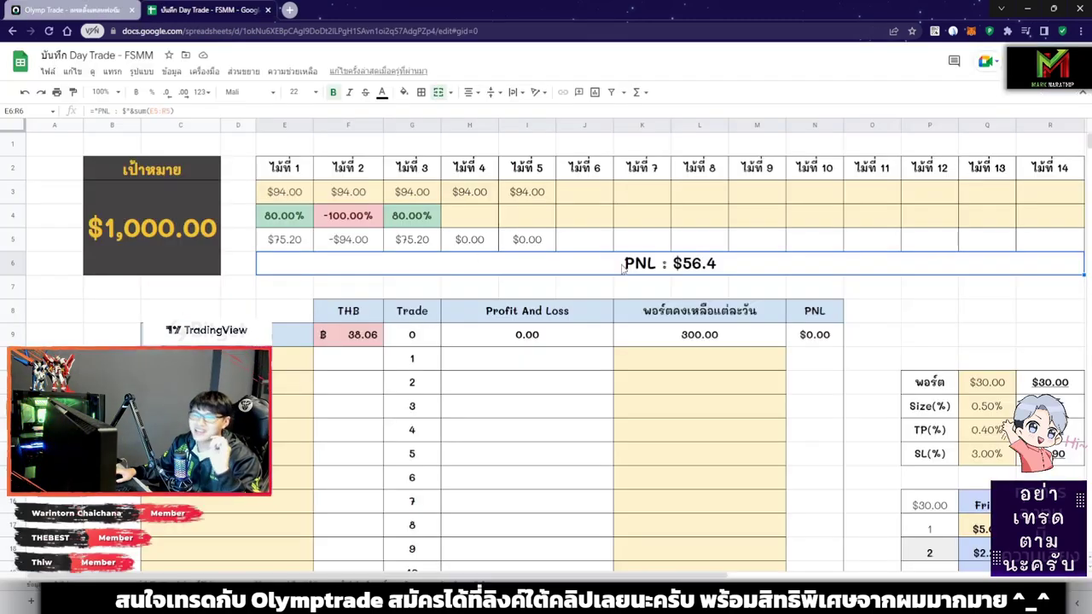
left_click(495, 221)
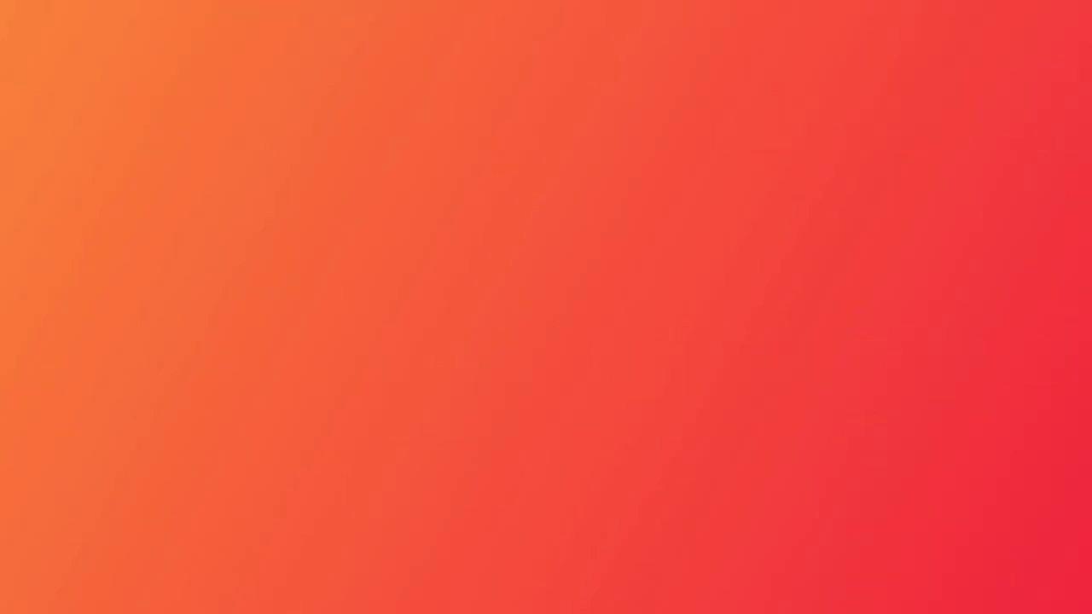
- Open a downward AUD/CAD trade of 94 for 1 minute in Olymp Trade at the new Put signal
scroll(793, 249, "up", 3)
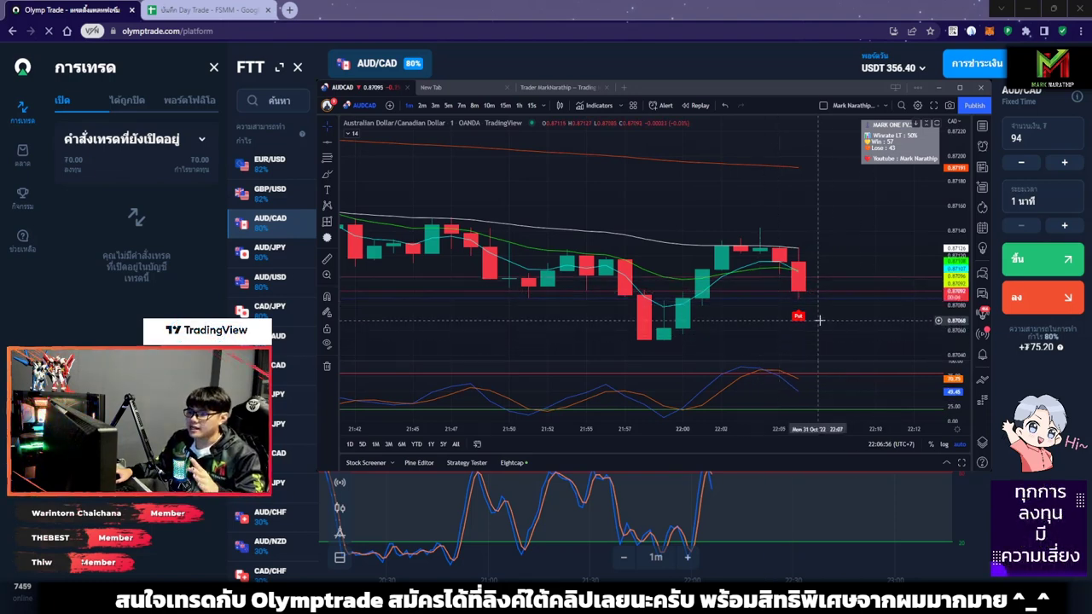
scroll(841, 324, "left", 1)
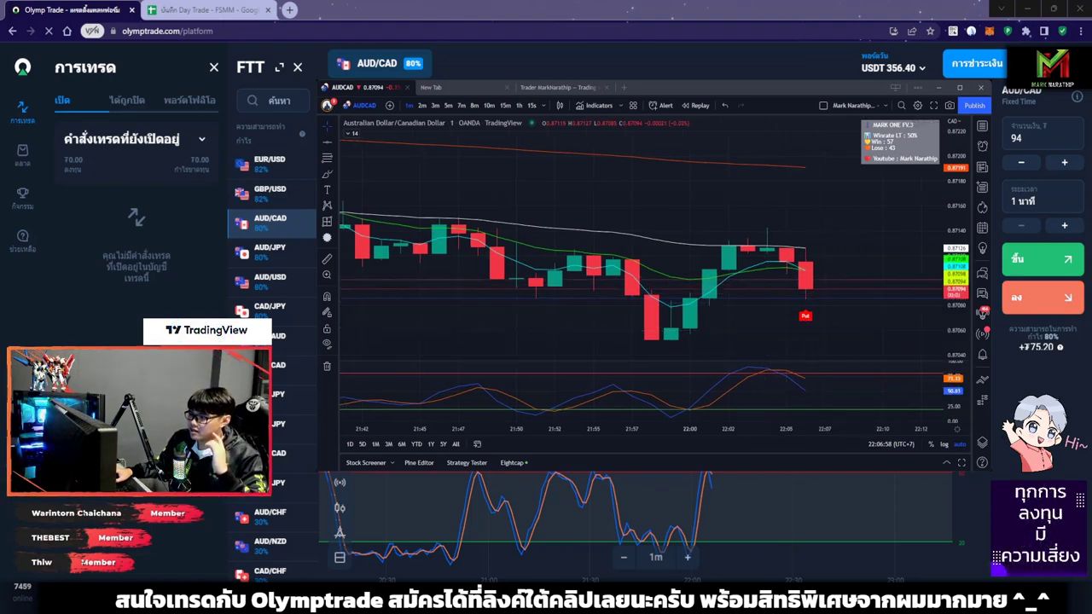
left_click(1042, 296)
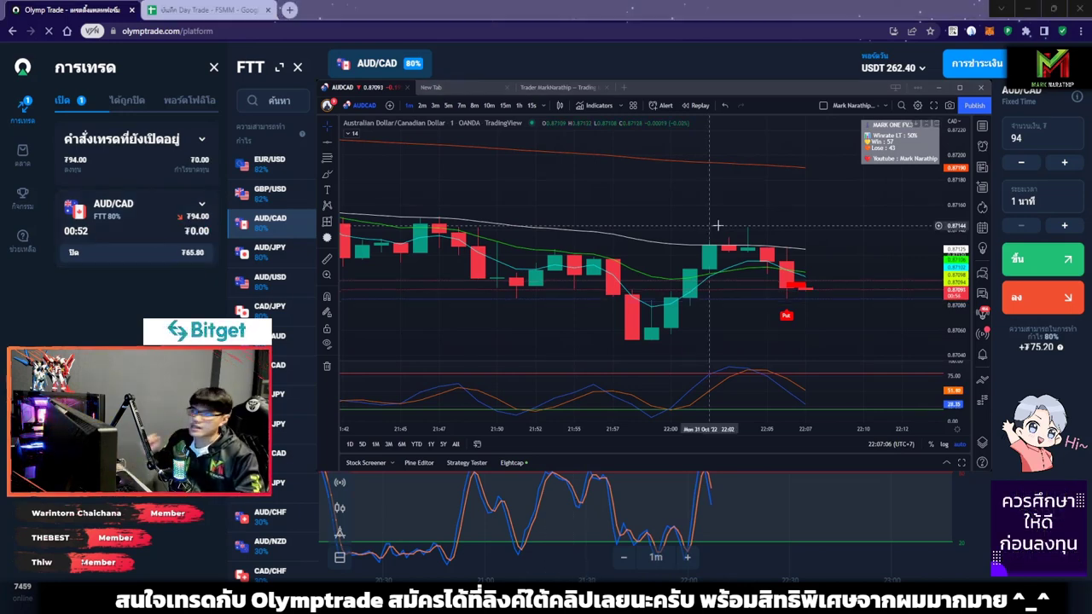
- Hide the MKN SETUP indicator to expose the bare AUD/CAD price action since midday, and show it again
scroll(751, 240, "up", 2)
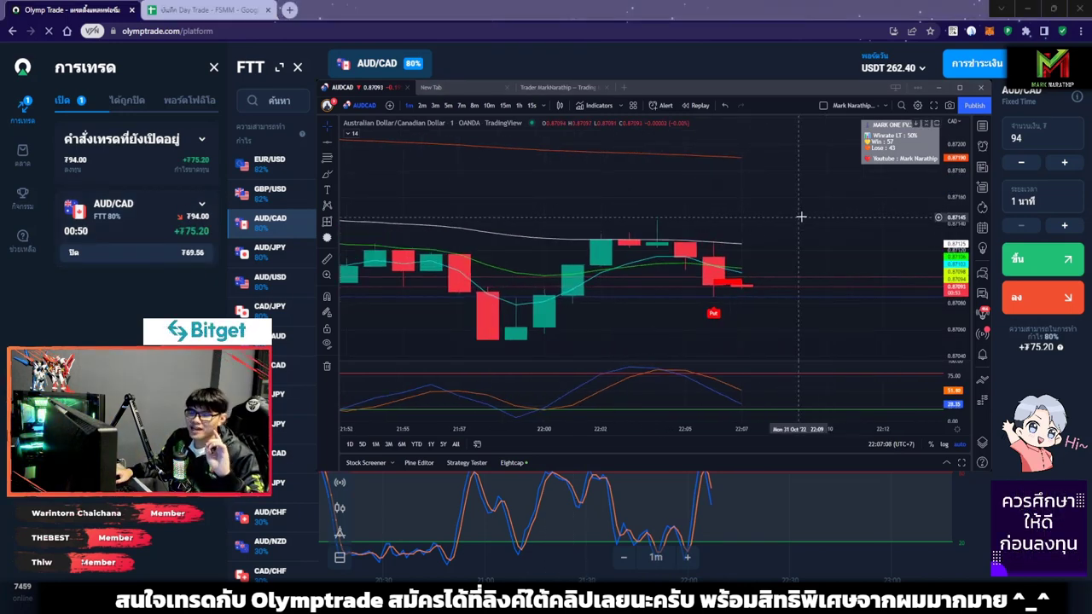
scroll(778, 233, "down", 10)
scroll(790, 179, "down", 5)
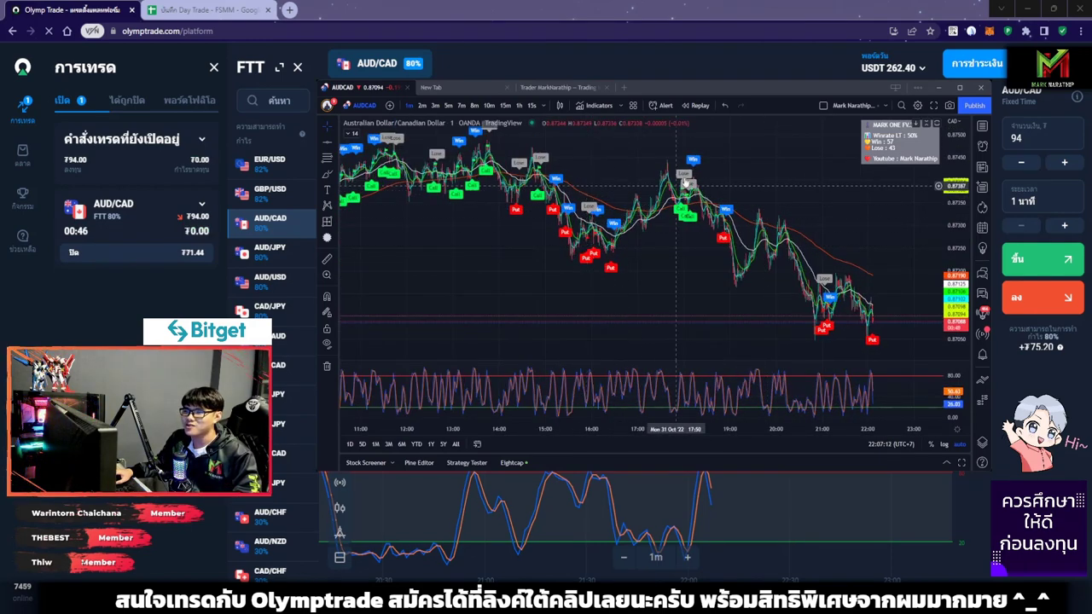
scroll(681, 245, "up", 1)
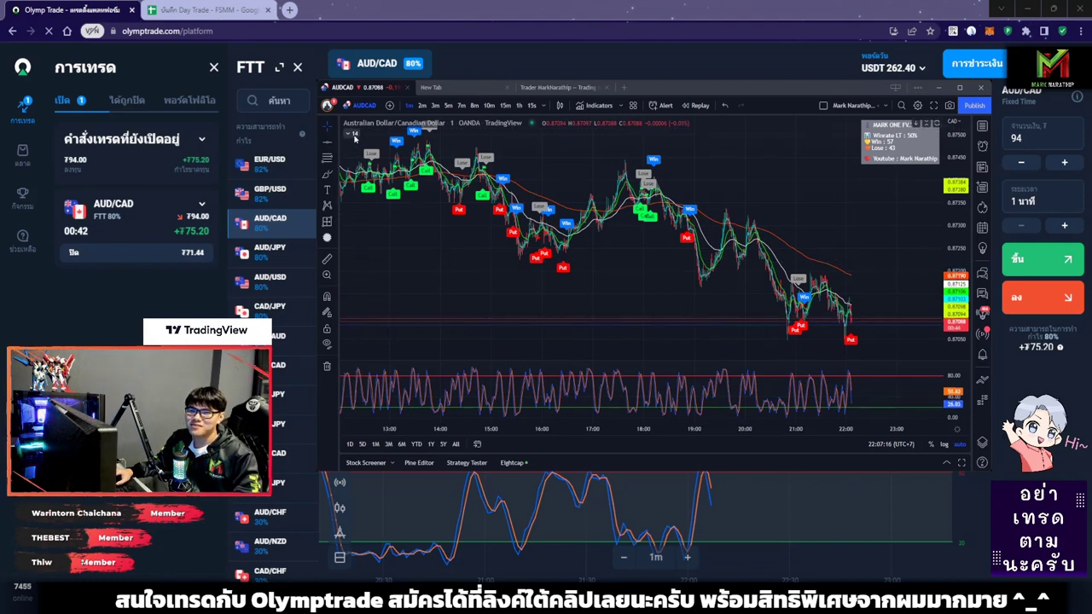
left_click(345, 134)
left_click(394, 154)
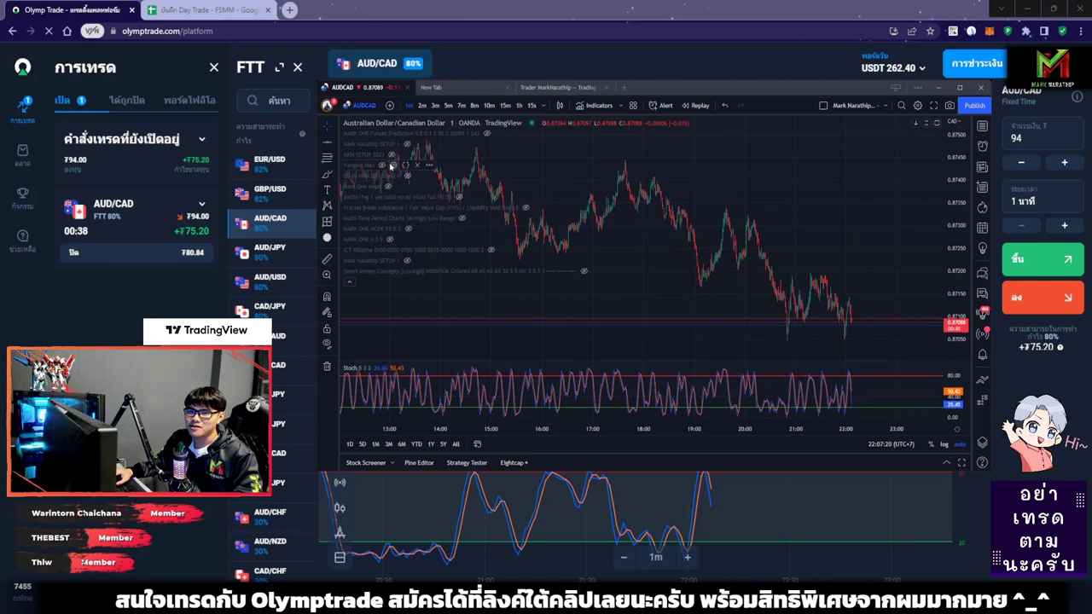
left_click(391, 165)
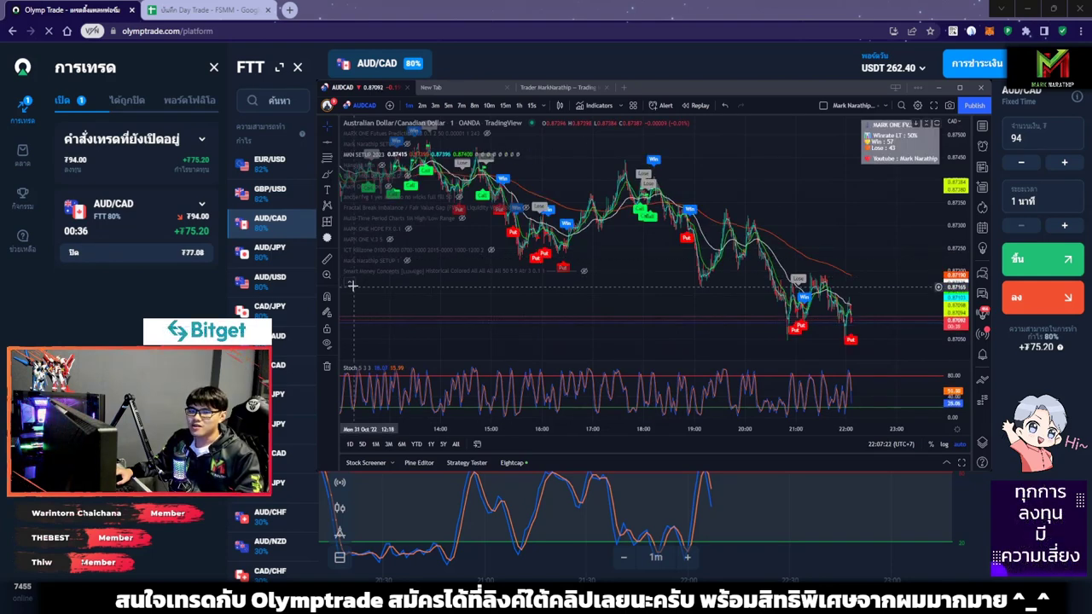
- Examine the AUD/CAD downtrend, its moving averages and earlier Put signals in relation to the latest Put entry
scroll(832, 295, "up", 5)
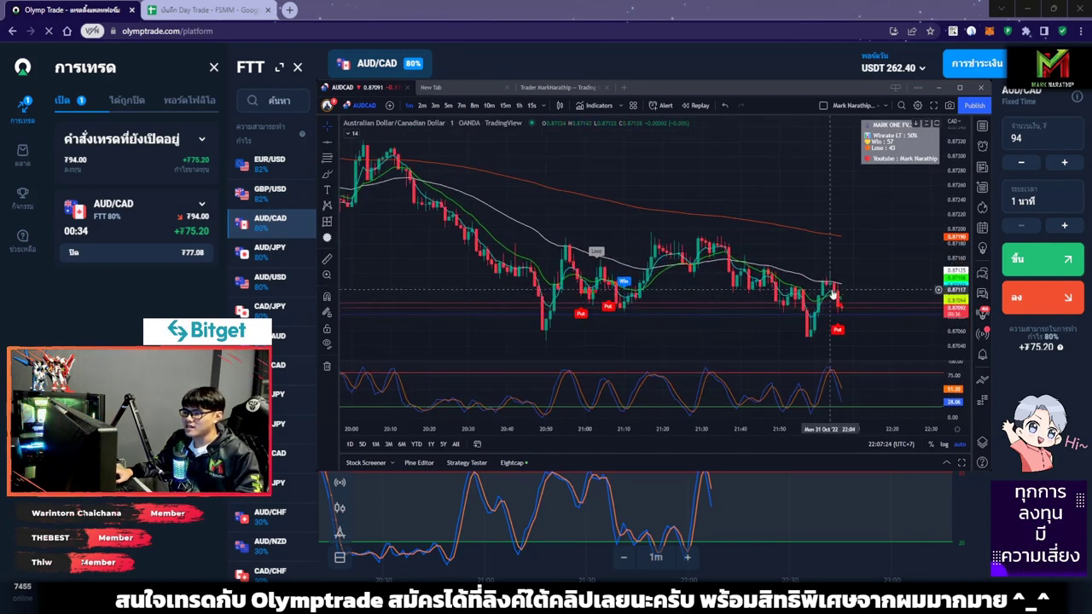
scroll(832, 294, "down", 5)
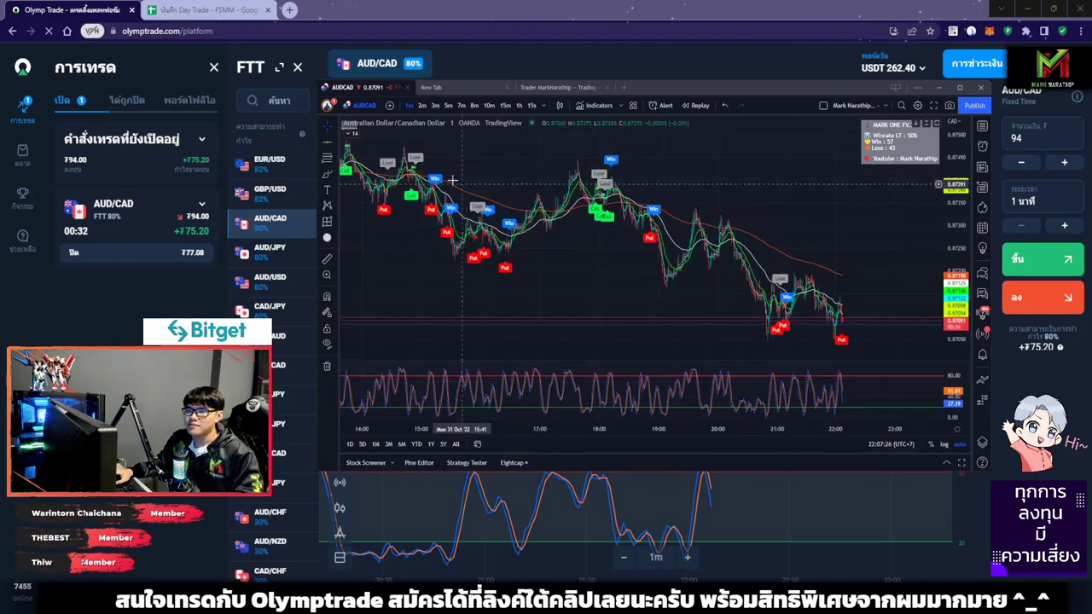
scroll(768, 256, "down", 1)
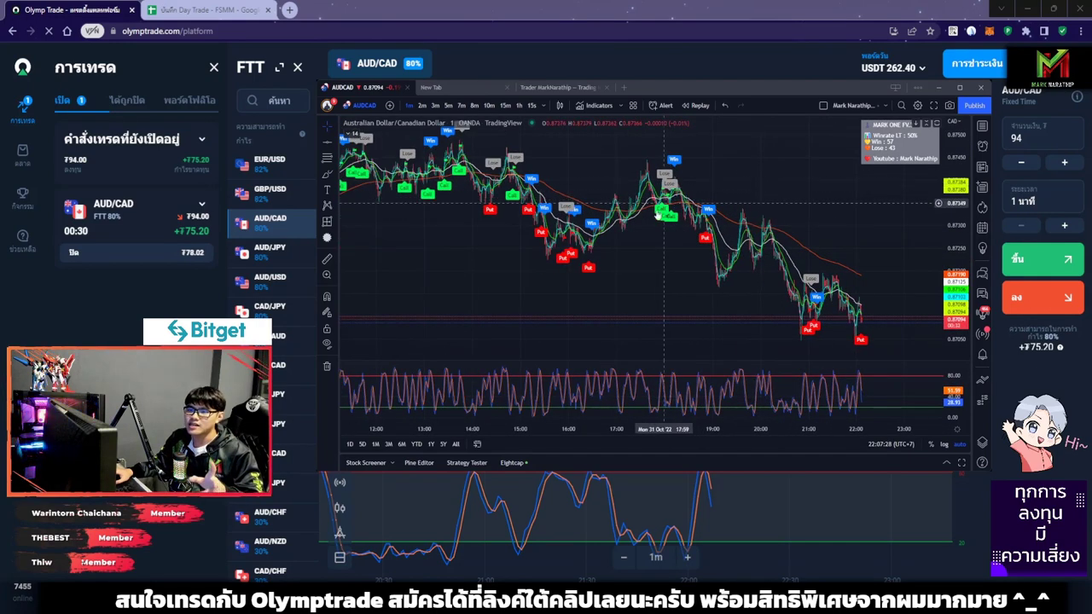
scroll(735, 290, "up", 2)
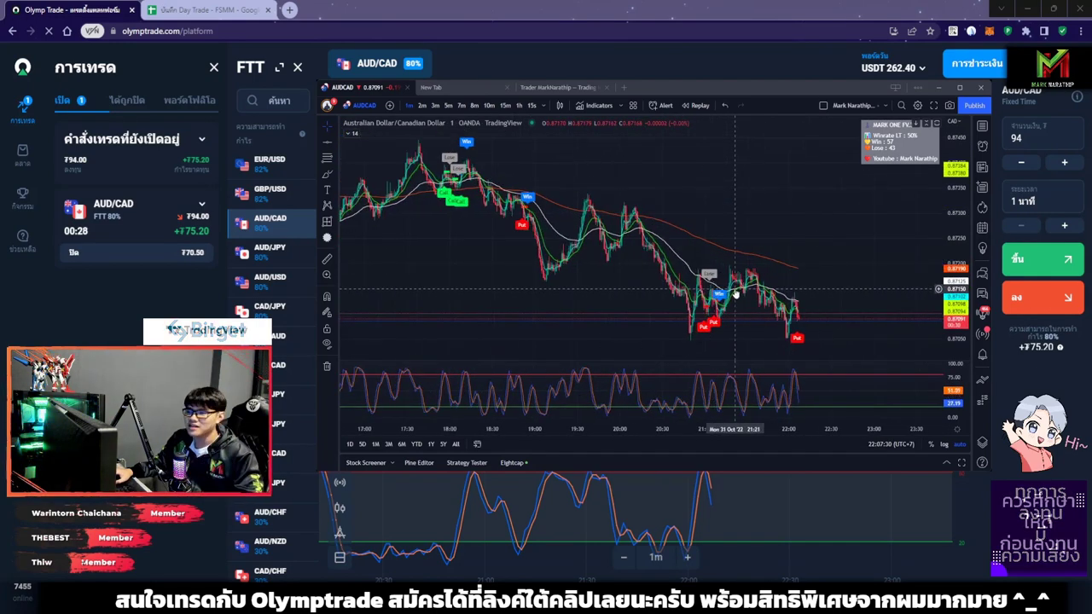
scroll(832, 275, "up", 3)
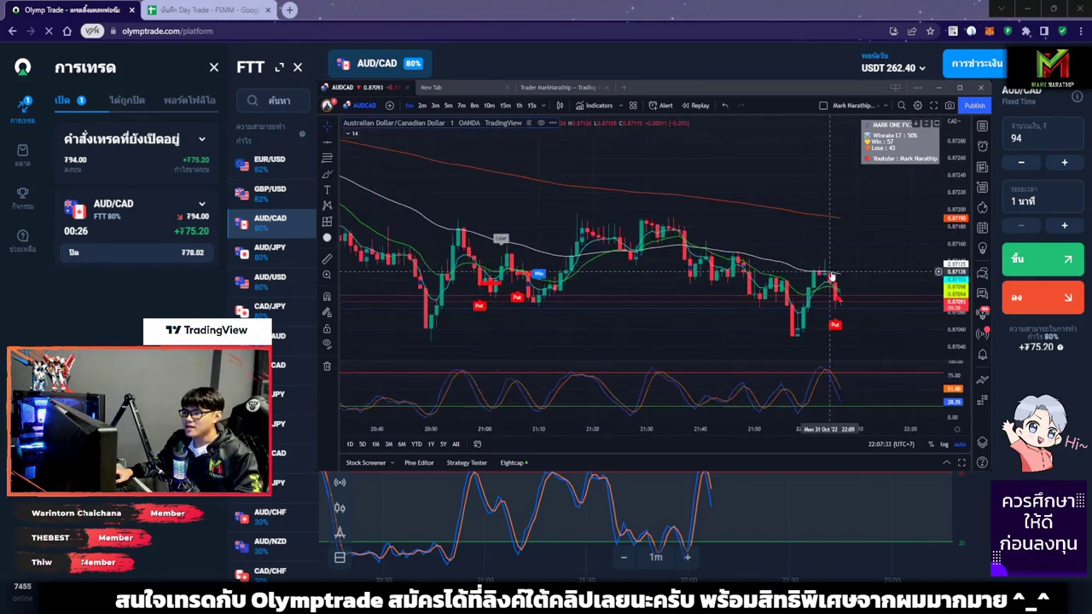
scroll(832, 274, "up", 3)
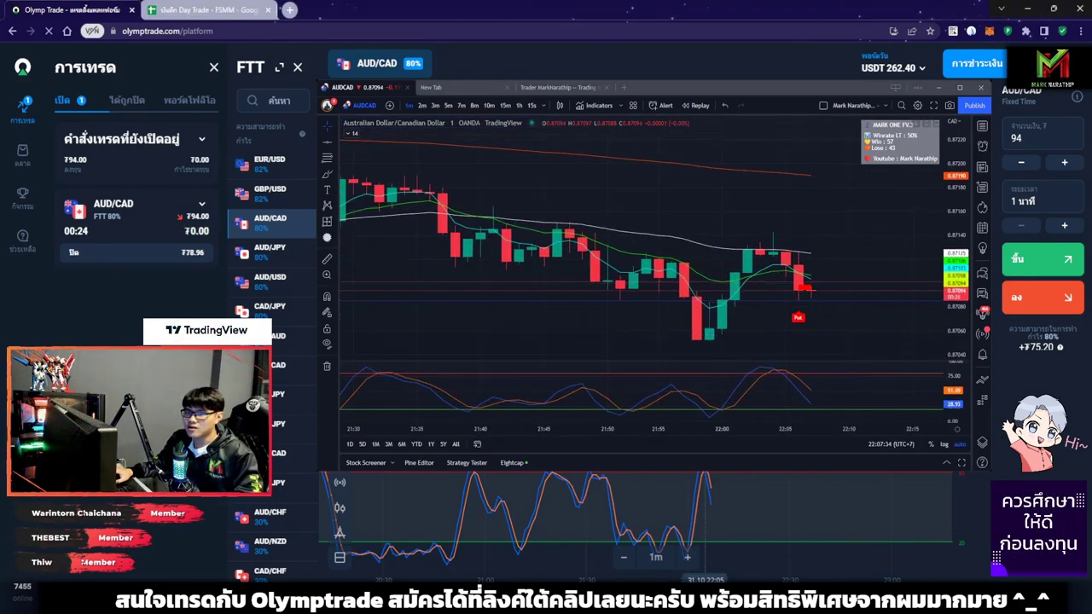
- Sketch freehand brush arrows on the AUD/CAD chart for the latest rebound, the overall downtrend and the move down at the Put entry
scroll(367, 204, "up", 1)
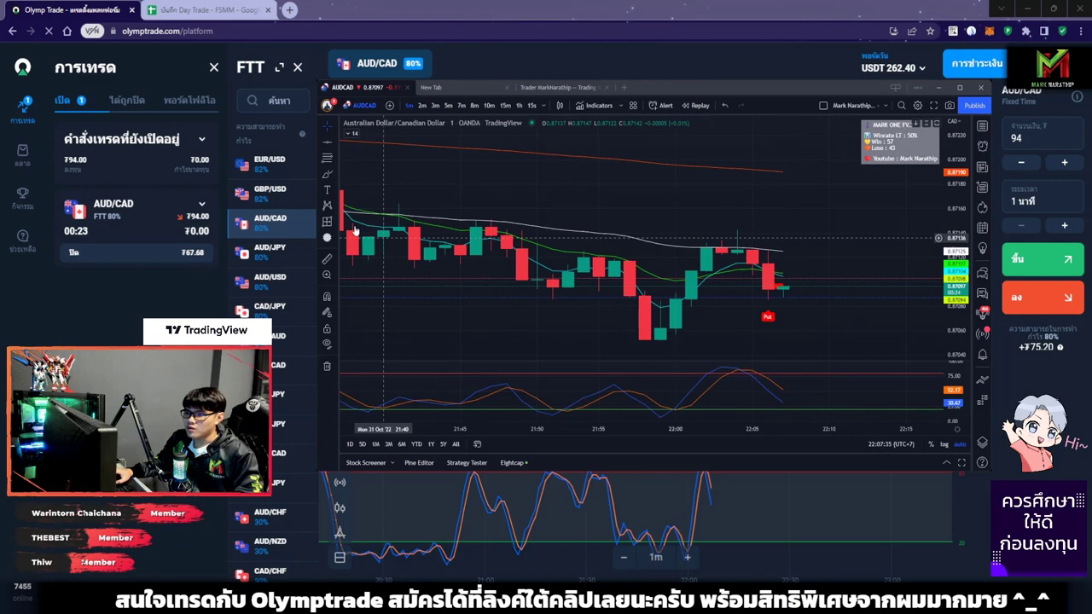
left_click(327, 174)
left_click_drag(661, 324, 682, 241)
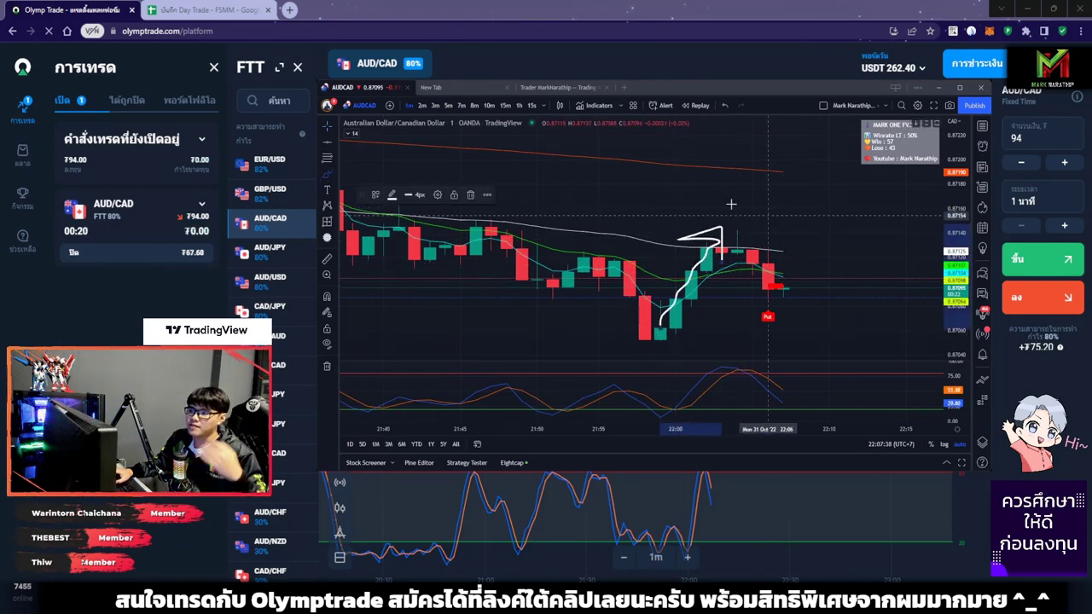
left_click_drag(771, 228, 842, 304)
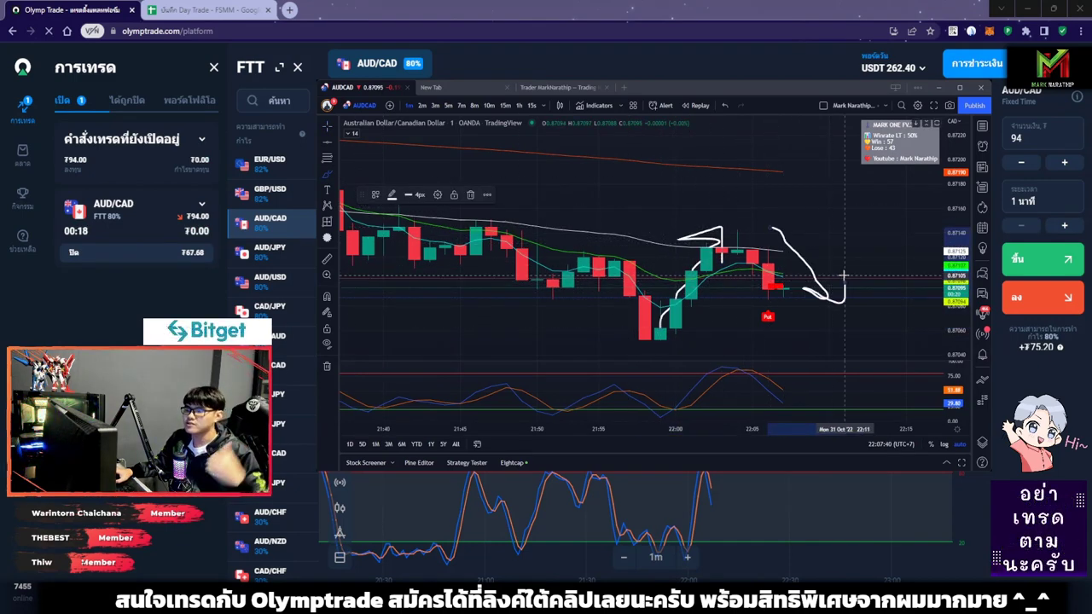
mouse_move(741, 154)
left_mouse_down()
mouse_move(806, 209)
mouse_move(899, 197)
left_mouse_up()
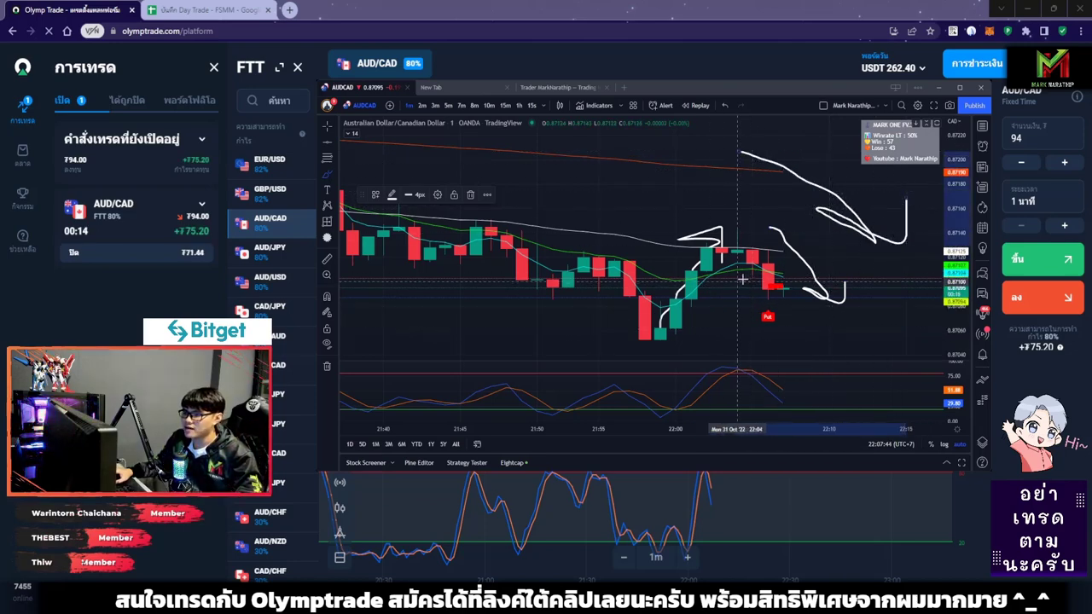
left_click_drag(742, 279, 735, 297)
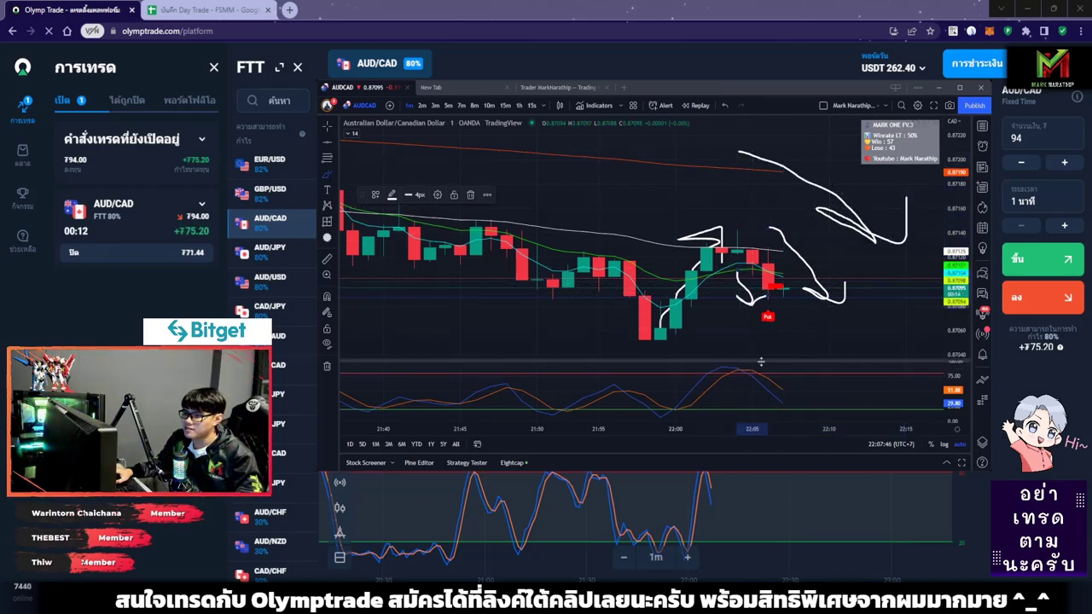
- Enlarge the Stochastic pane below the AUD/CAD price chart, mark its overbought turn downward, and remove all six drawings
mouse_move(758, 359)
left_mouse_down()
mouse_move(757, 298)
mouse_move(764, 316)
mouse_move(741, 365)
left_mouse_up()
left_click(326, 365)
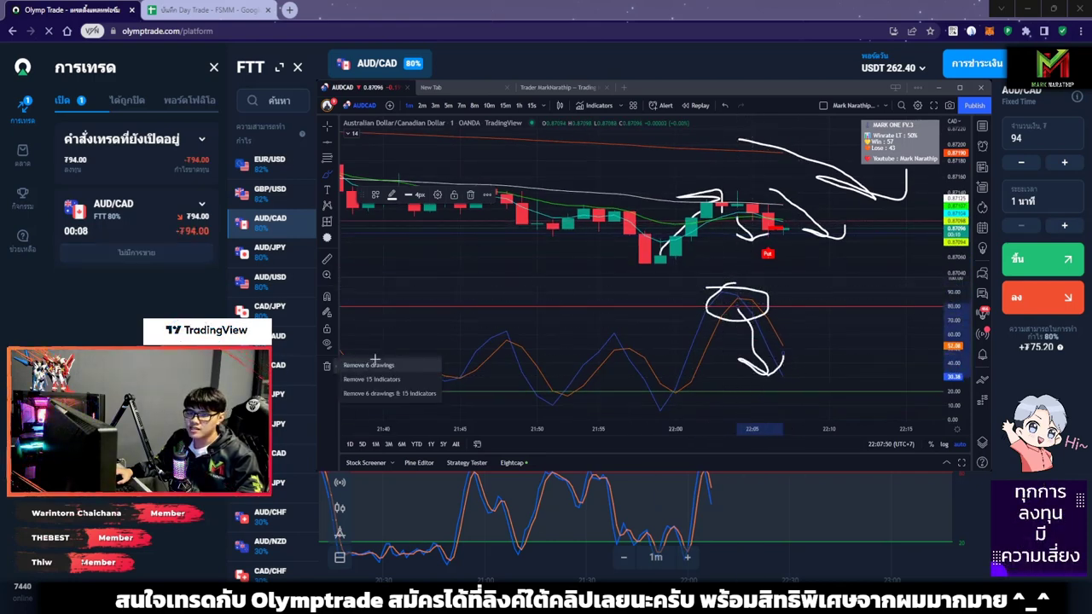
left_click(375, 359)
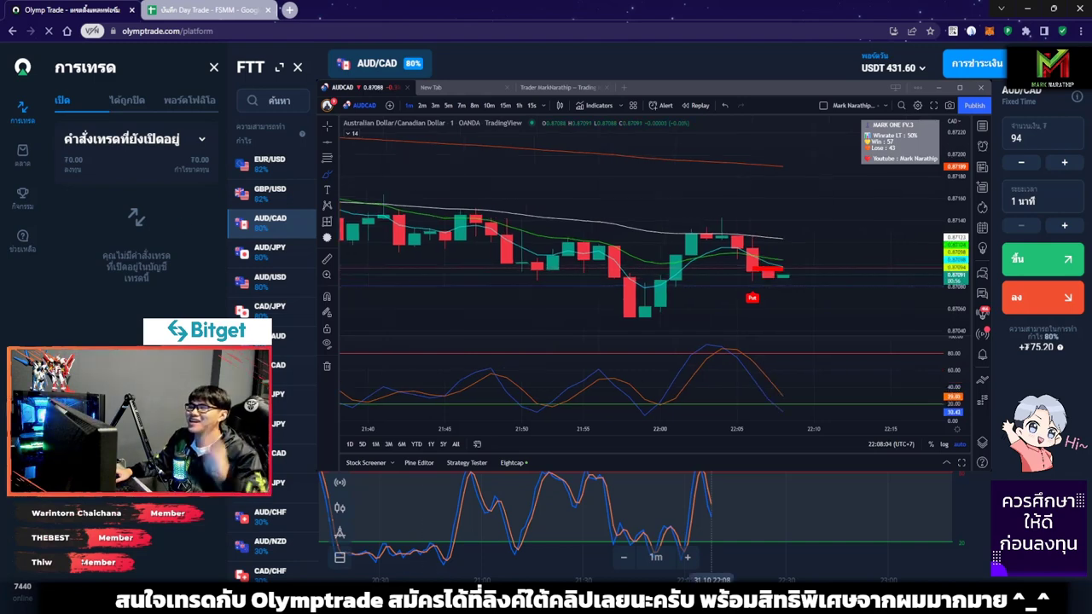
left_click(825, 228)
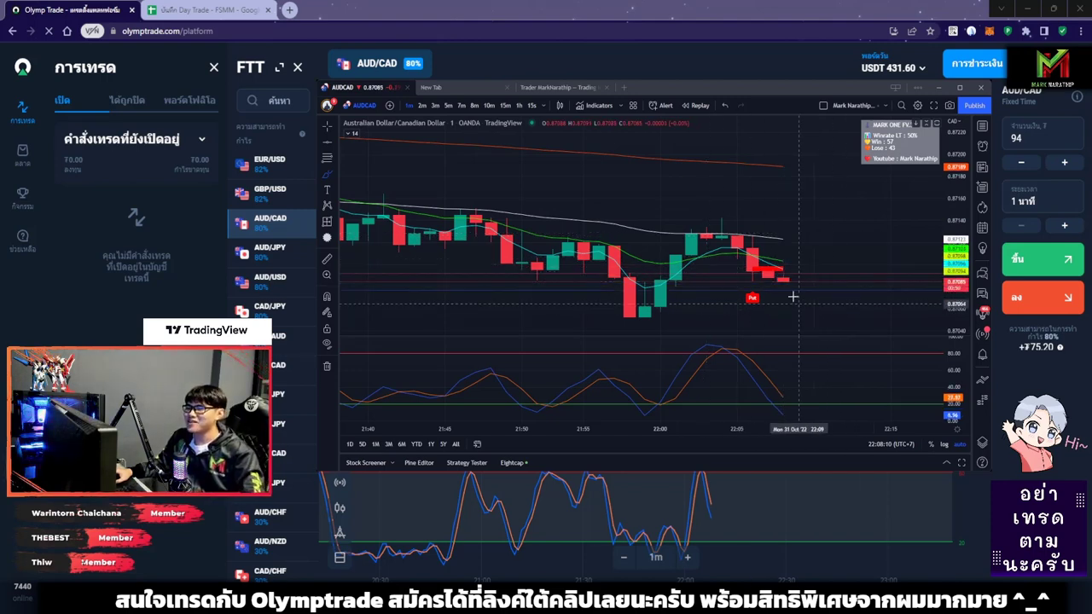
- Switch to the day-trade log and record an 80% result for the fourth trade in H4
key("ctrl+Tab")
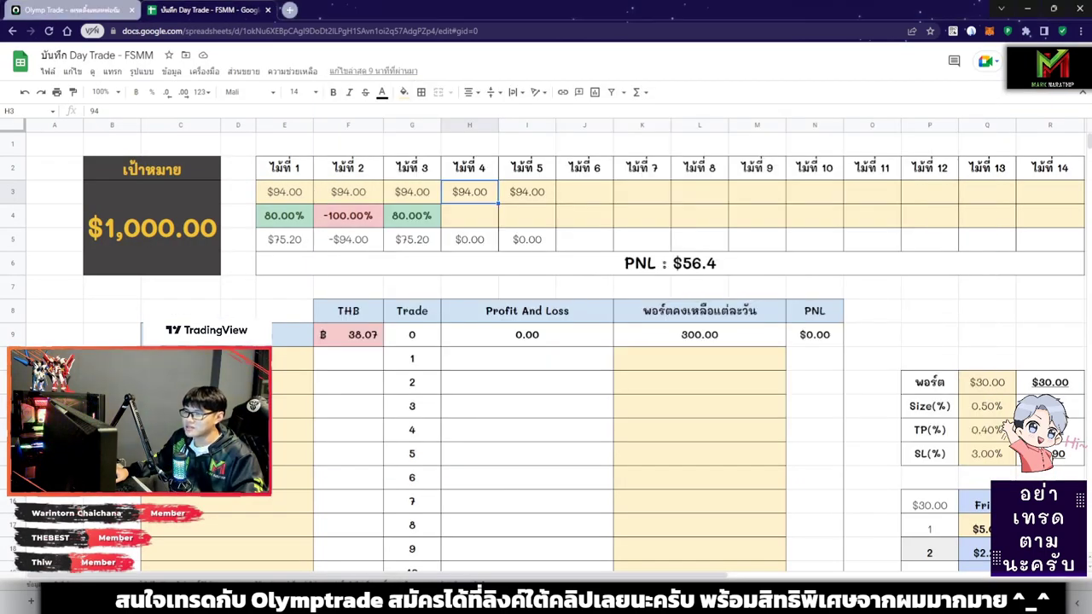
key("ctrl+Tab")
key("ctrl+Tab")
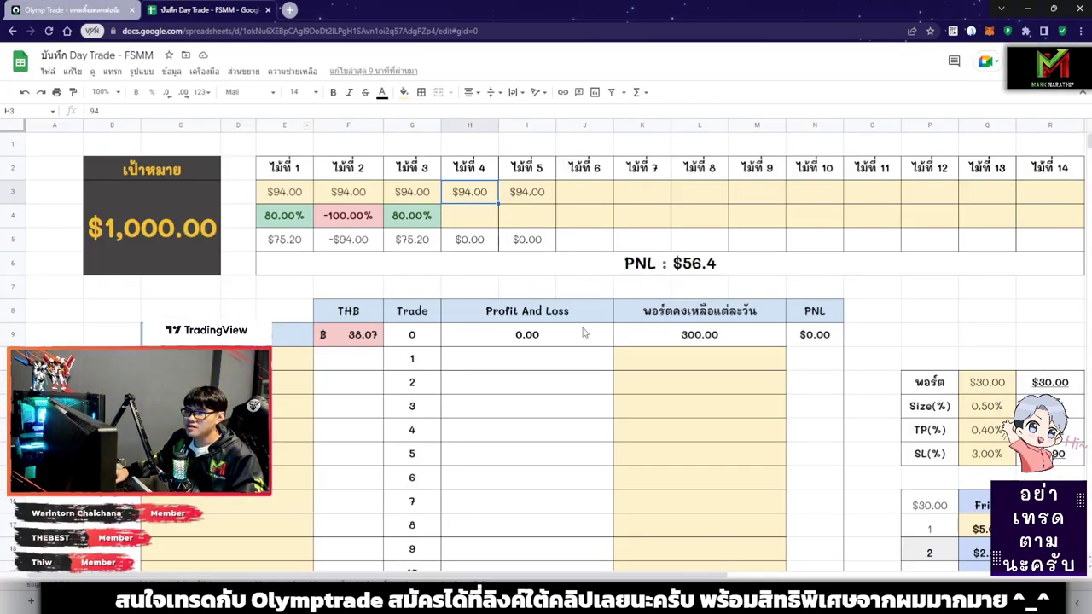
left_click(461, 219)
type("80")
key("Return")
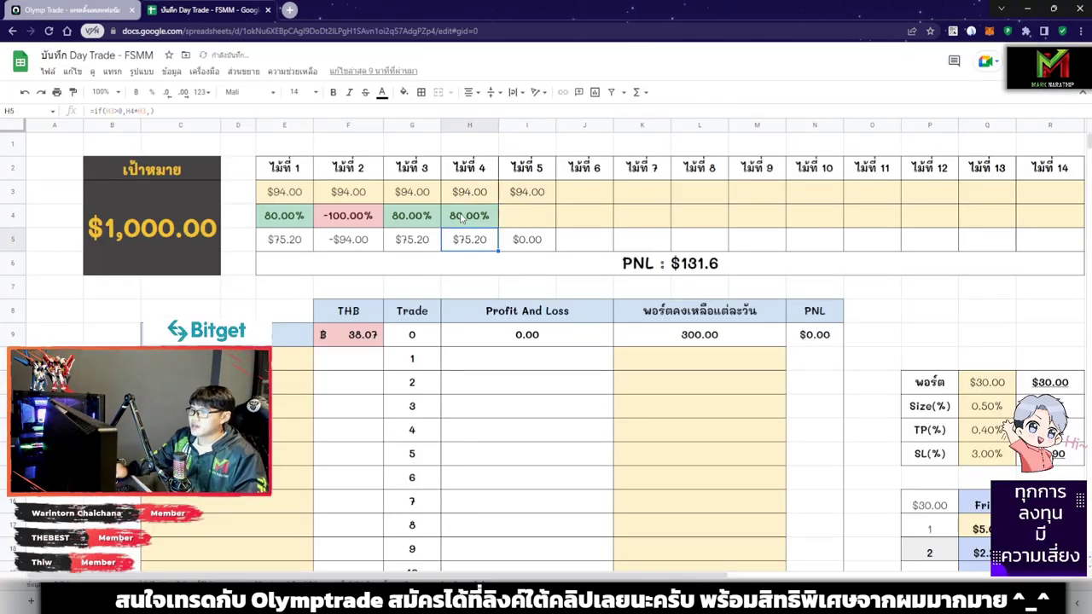
- Compare the account balance in Olymp Trade with the PNL total in the day-trade log
key("ctrl+Tab")
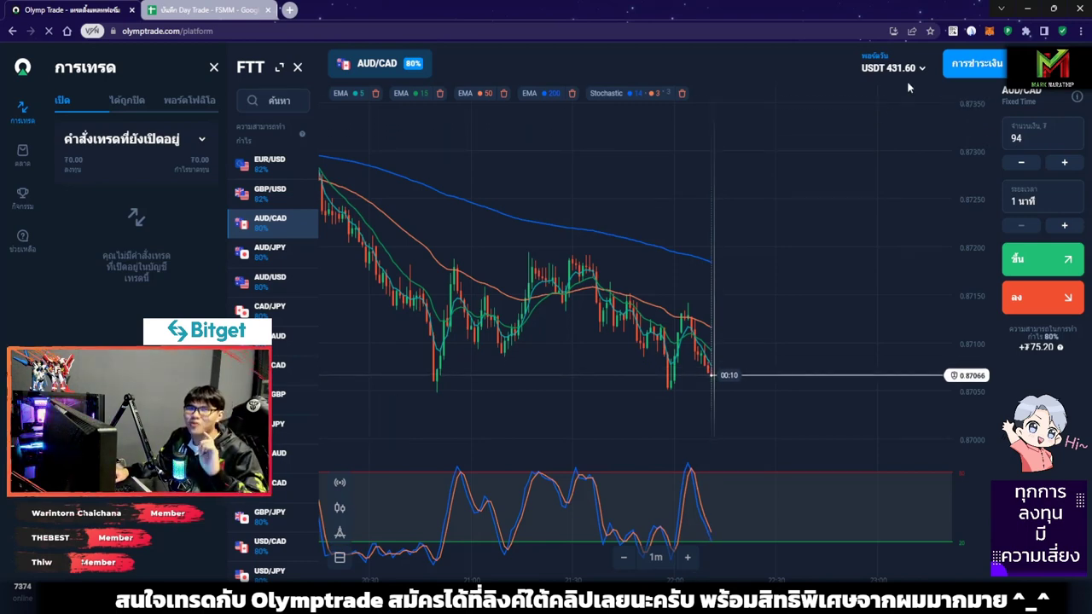
key("ctrl+Tab")
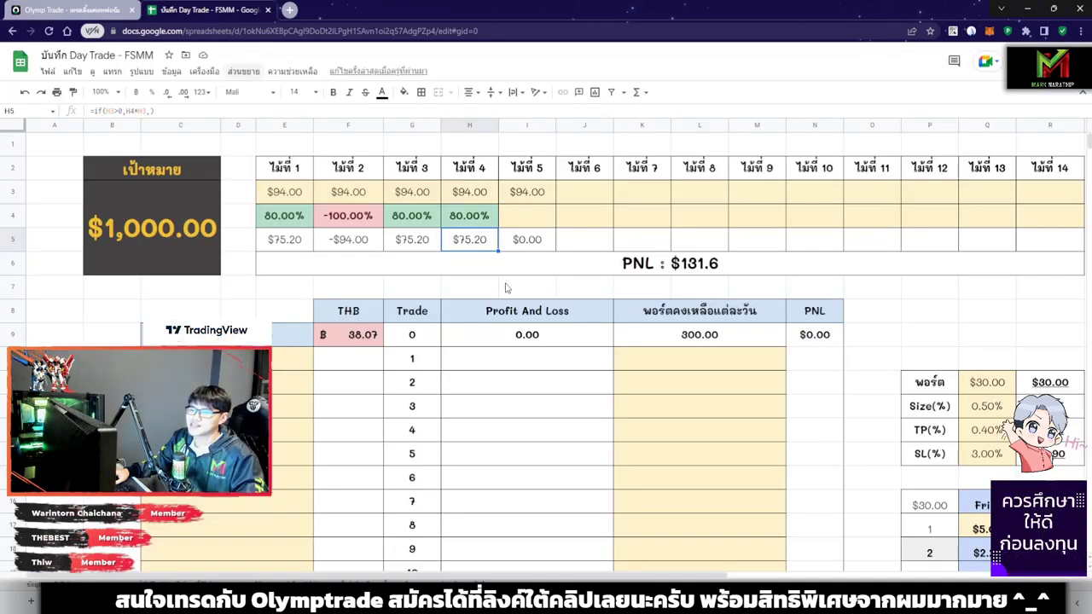
left_click(712, 268)
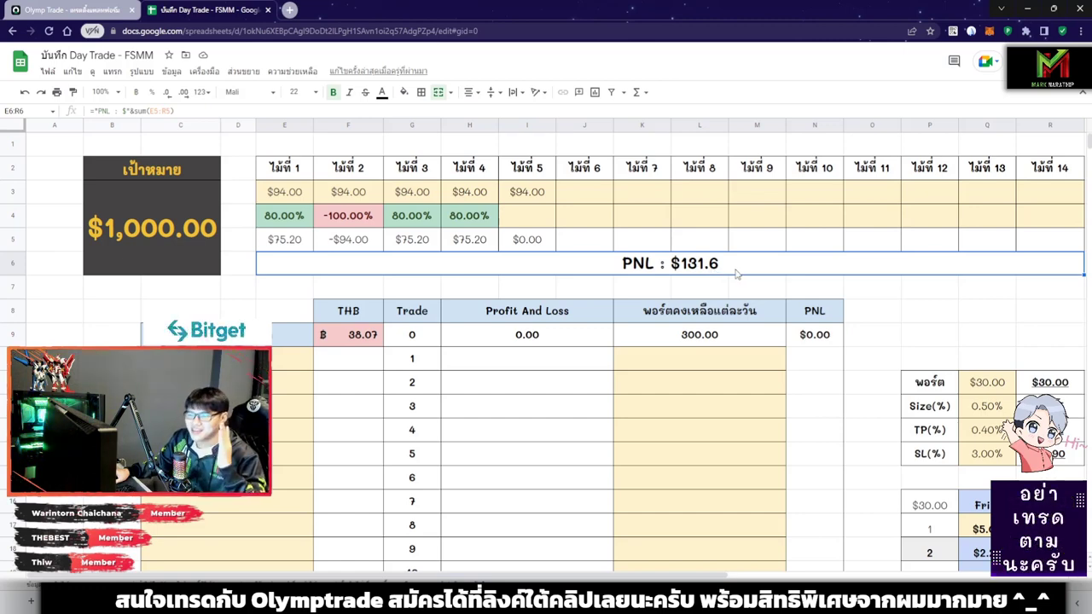
- Set the fifth trade's amount to $35 and its result to 80%, and check the PNL total
left_click(534, 198)
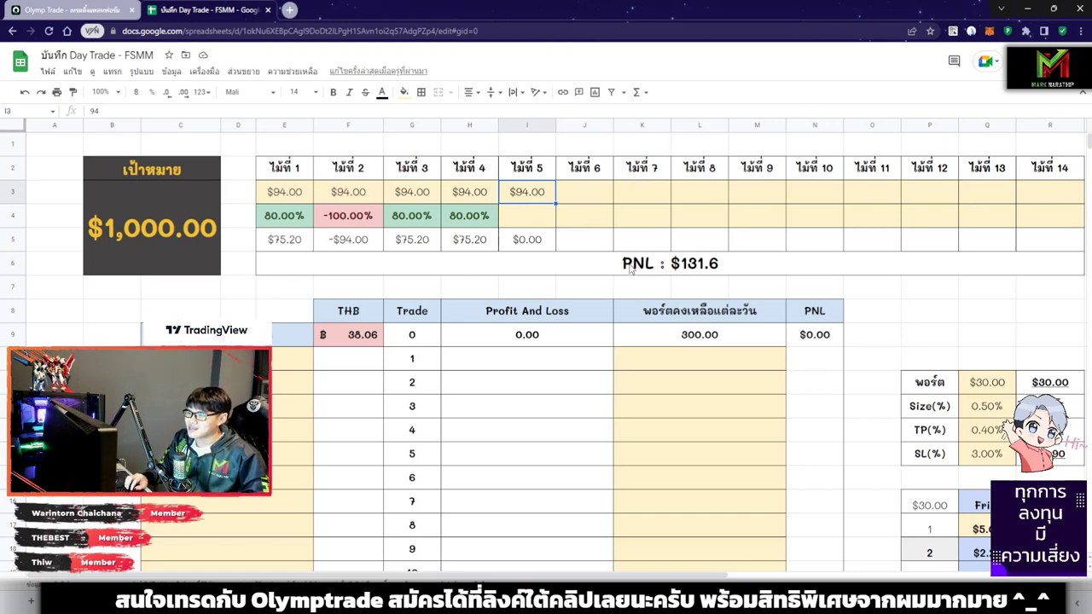
type("35")
key("Return")
type("80")
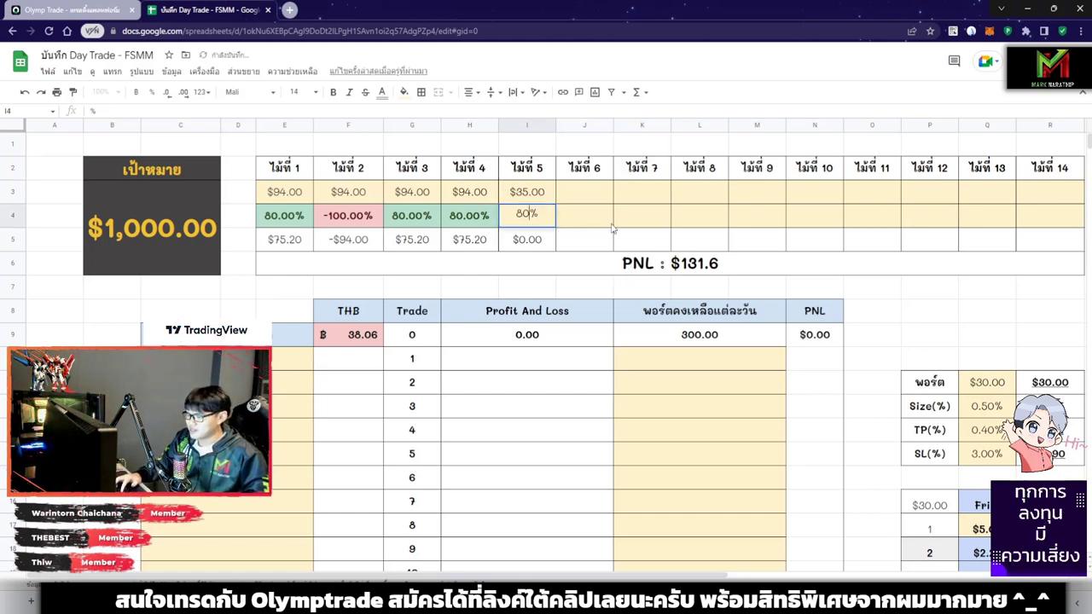
key("Return")
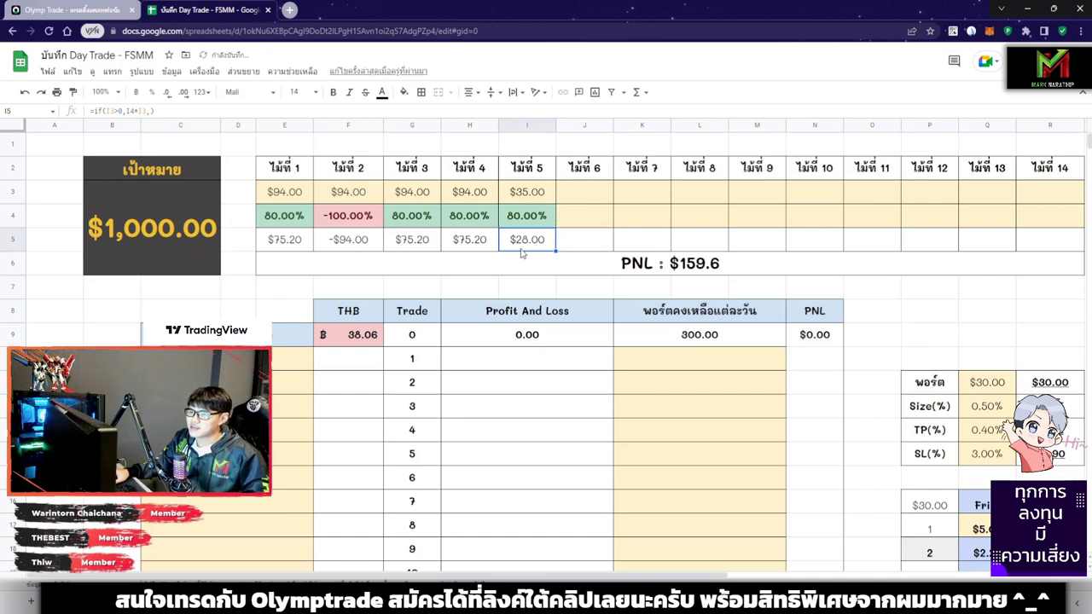
left_click(718, 275)
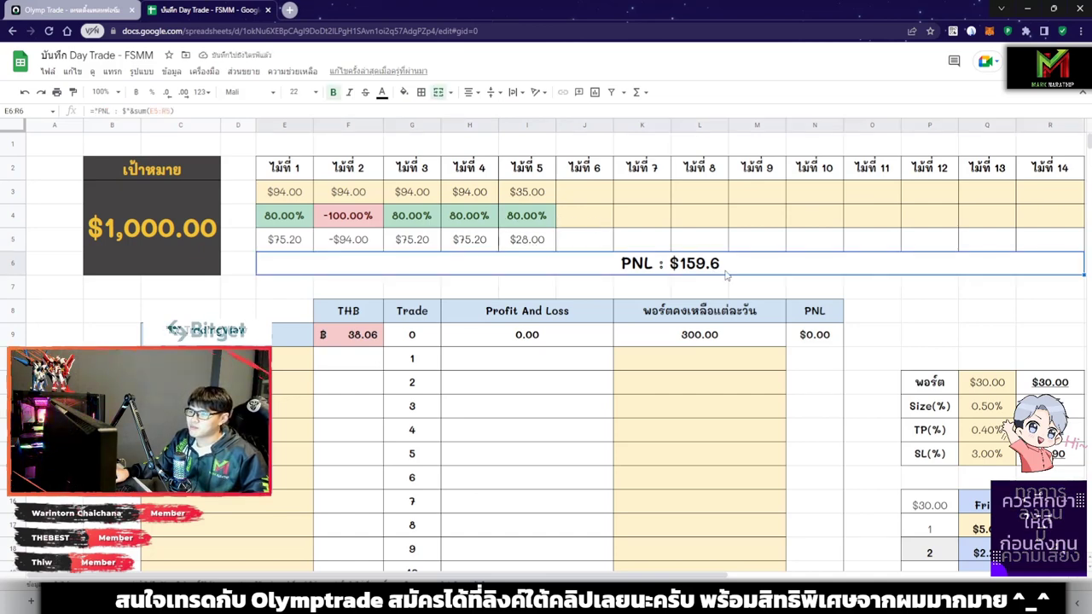
- Clear the fifth trade's result to compare the PNL total without it, and undo the deletion
left_click(526, 215)
key("Delete")
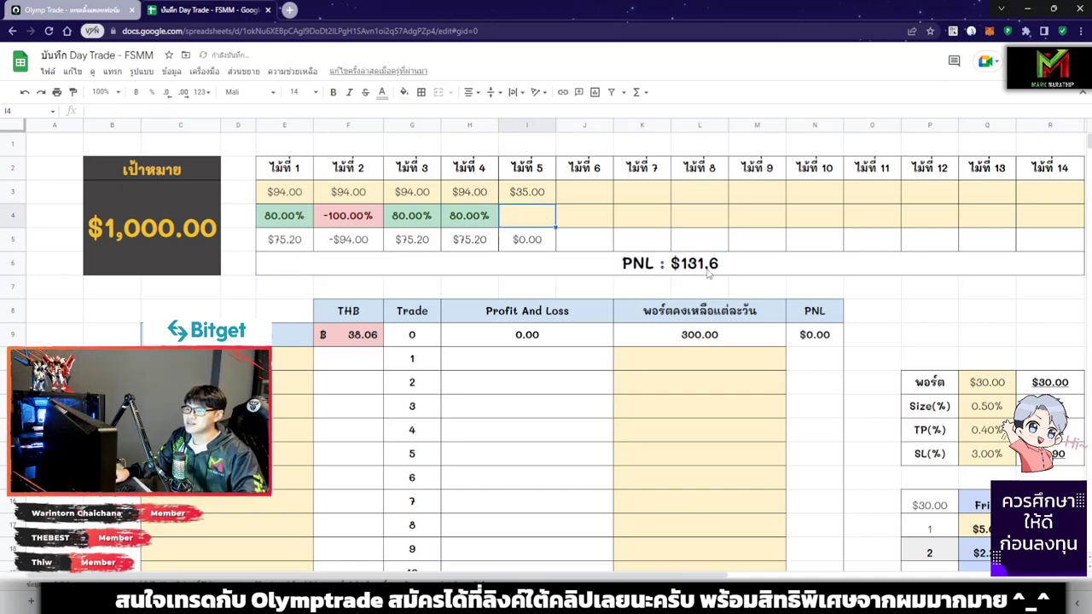
key("ctrl+z")
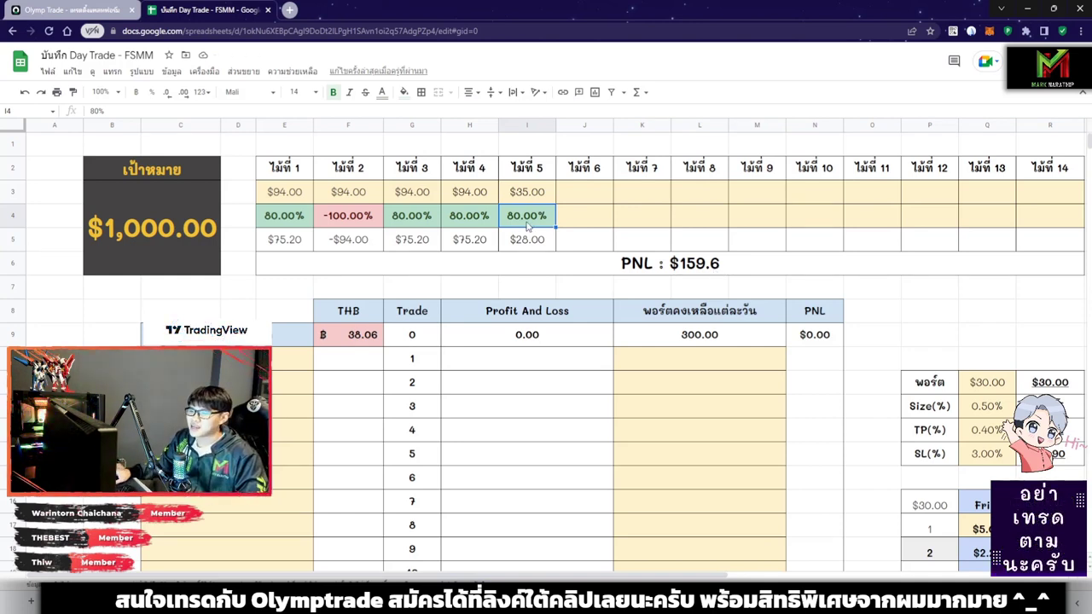
- Set the fifth trade's result to -100% to simulate a loss, and check its effect on the PNL total
type("-100")
key("Return")
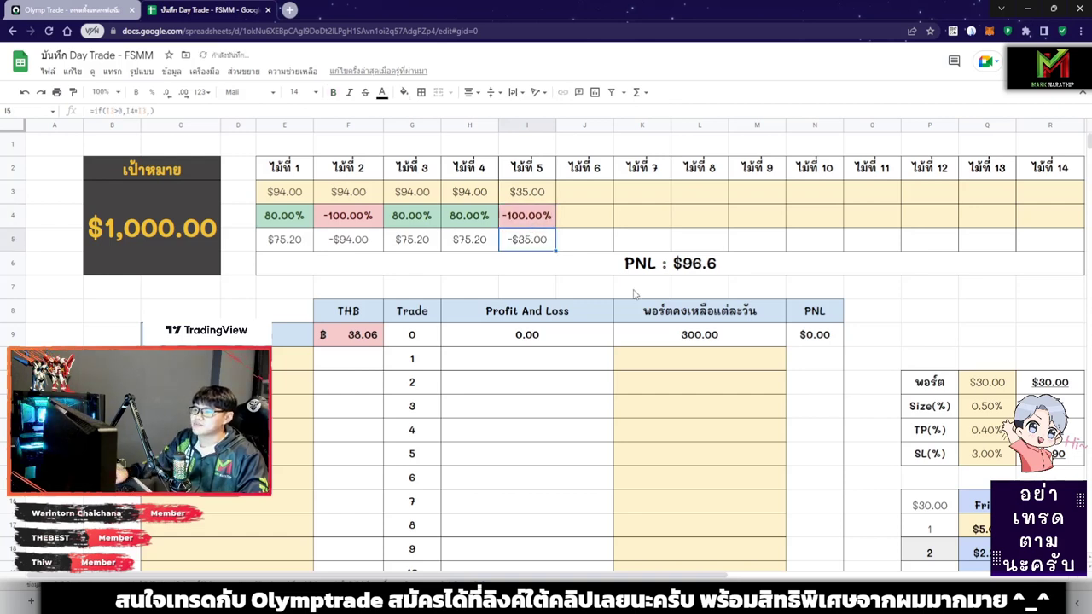
left_click(723, 273)
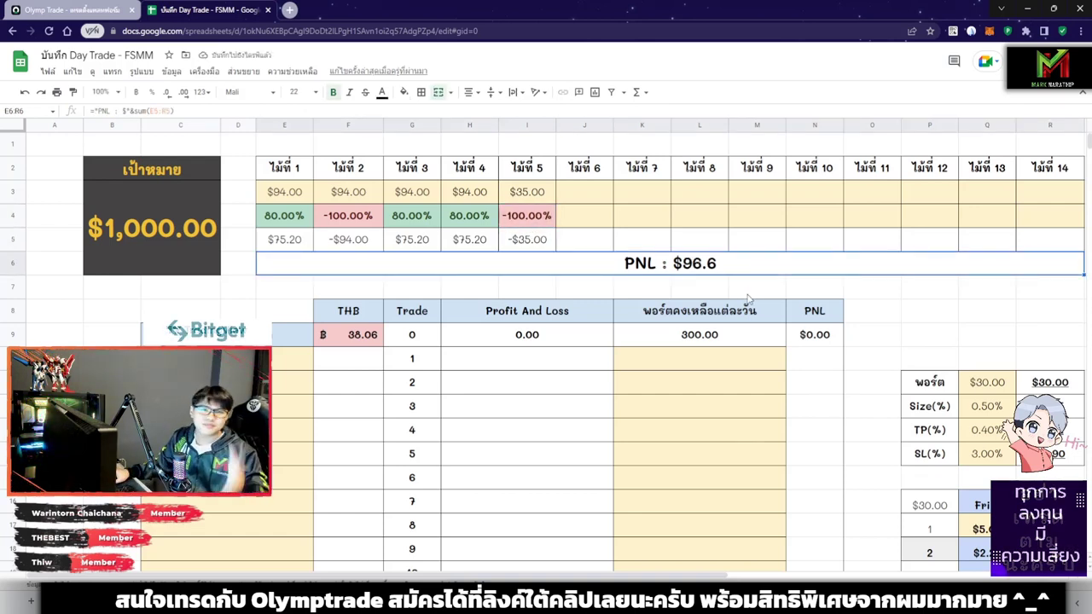
left_click_drag(531, 173, 533, 239)
left_click(529, 220)
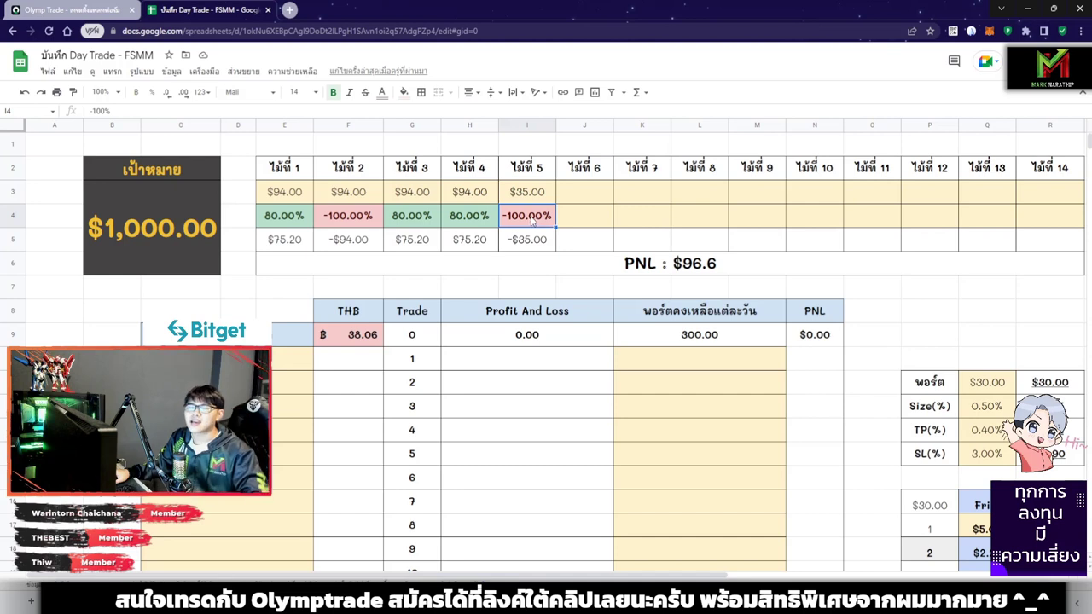
left_click(705, 262)
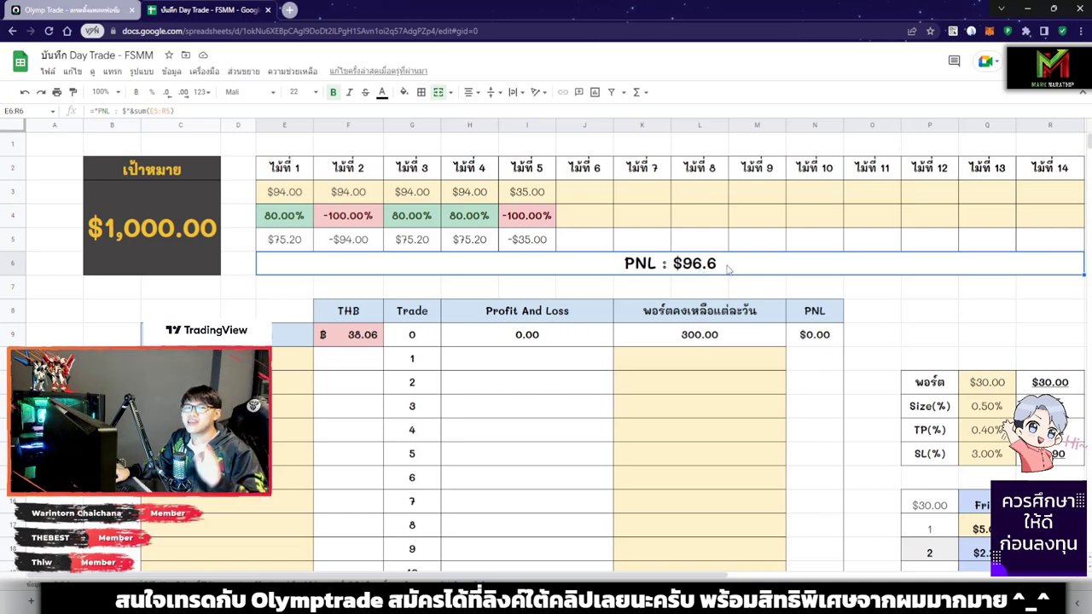
- Clear the simulated result of the fifth trade in I4 and check the PNL total
left_click(517, 226)
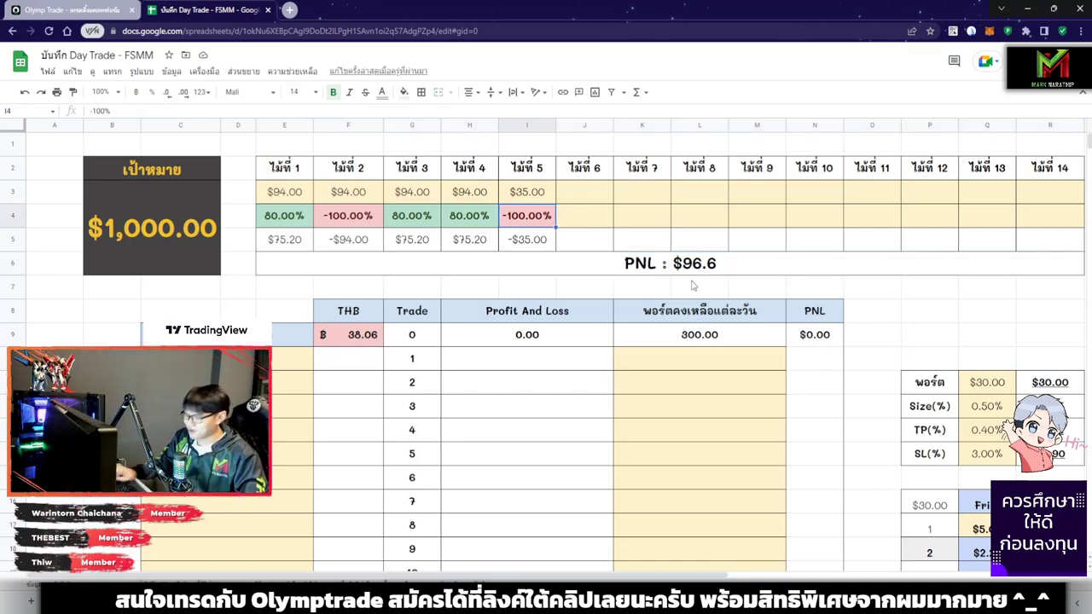
key("Delete")
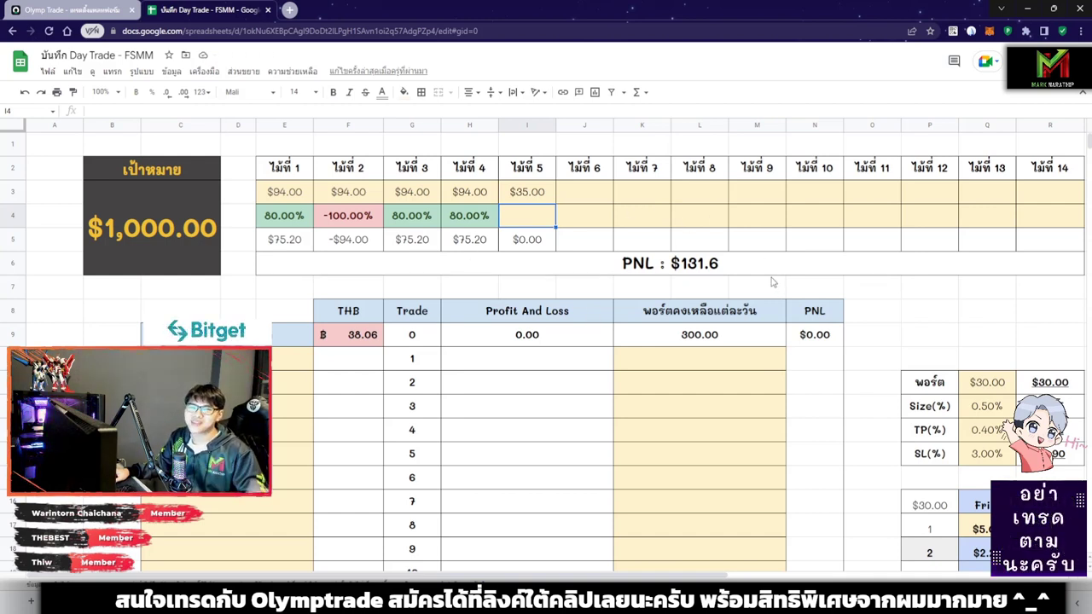
left_click(766, 269)
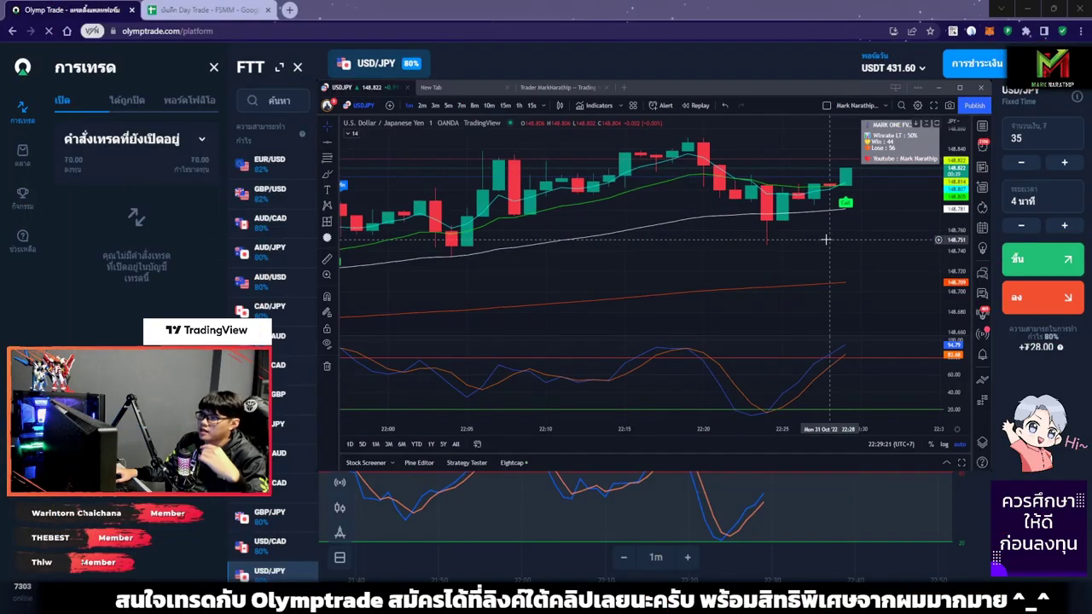
- Examine the USD/JPY one-minute uptrend, its moving averages and the Stochastic around the new Call signal
scroll(826, 240, "down", 2)
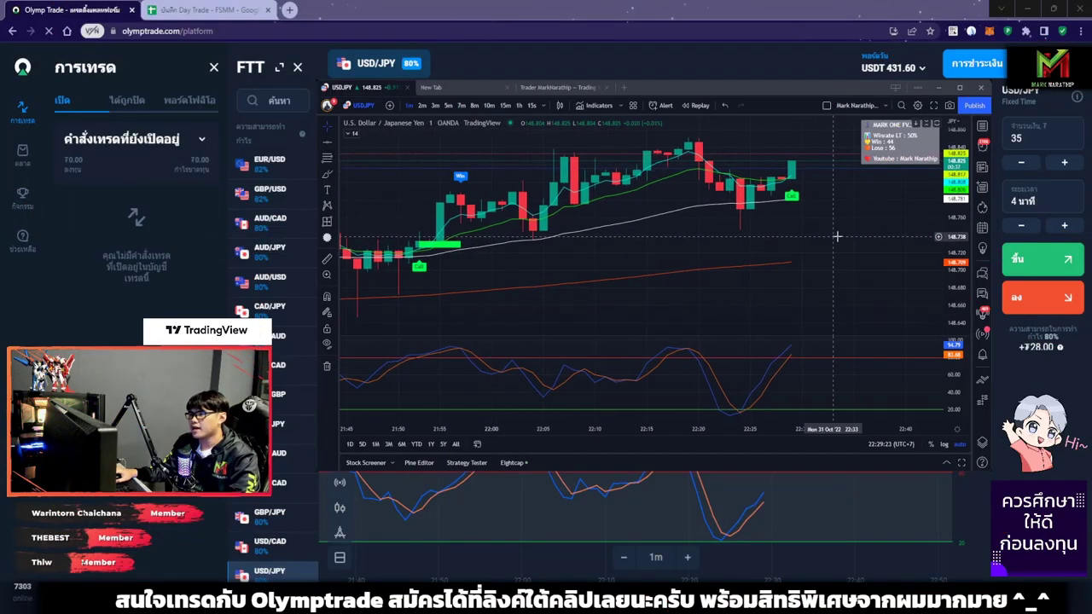
scroll(837, 237, "up", 2)
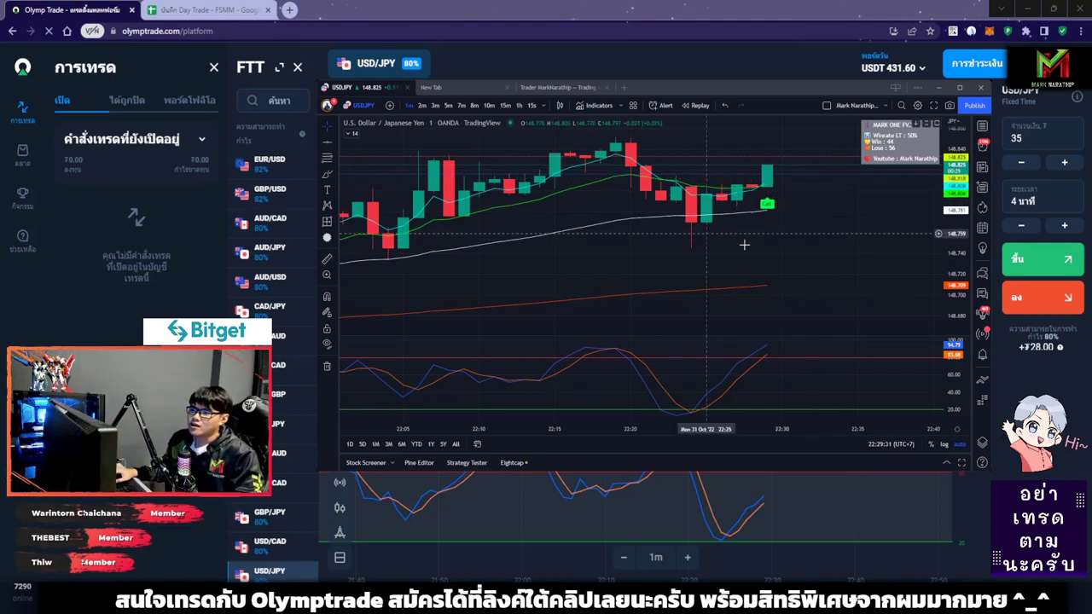
scroll(749, 234, "up", 2)
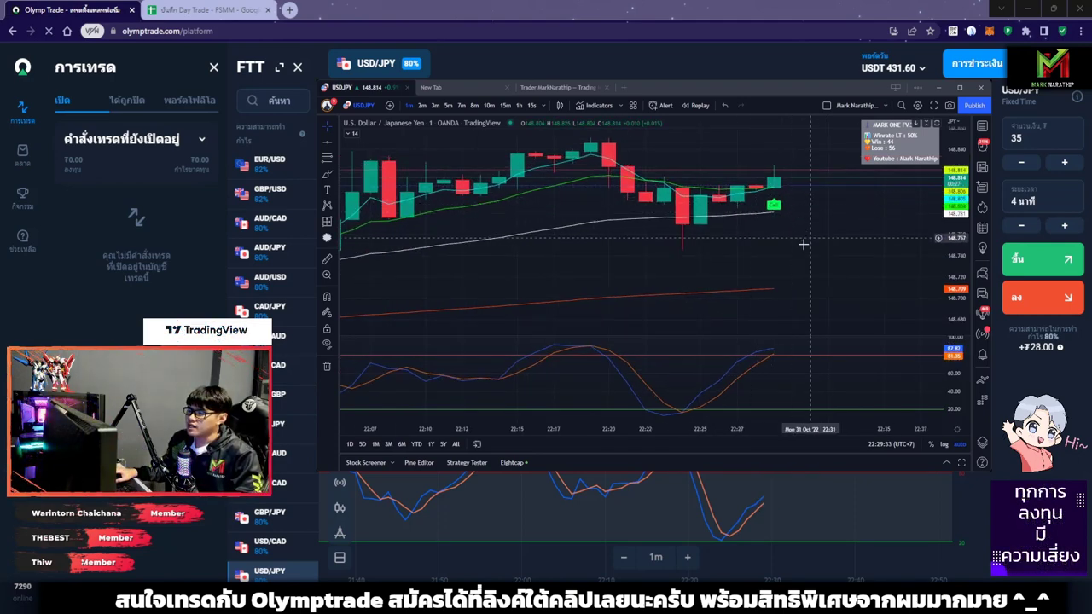
scroll(772, 179, "up", 1)
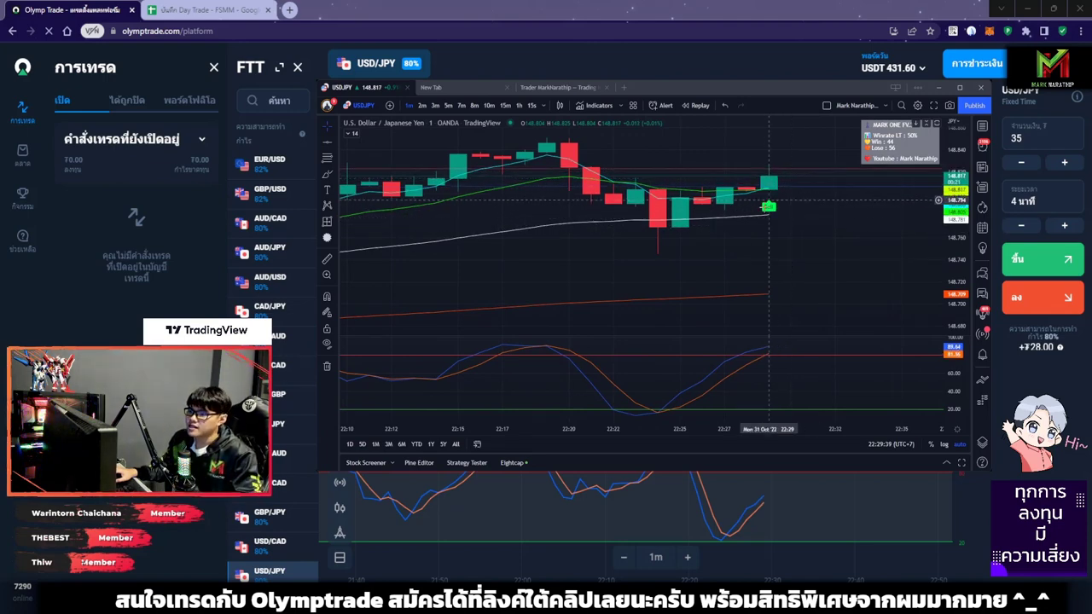
scroll(816, 275, "down", 2)
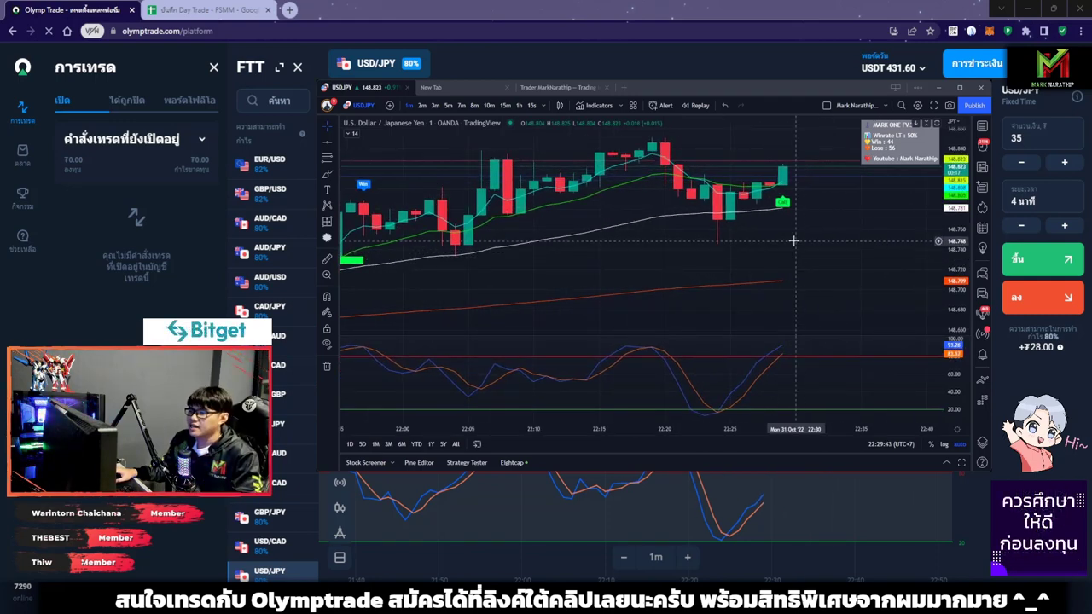
scroll(815, 251, "up", 3)
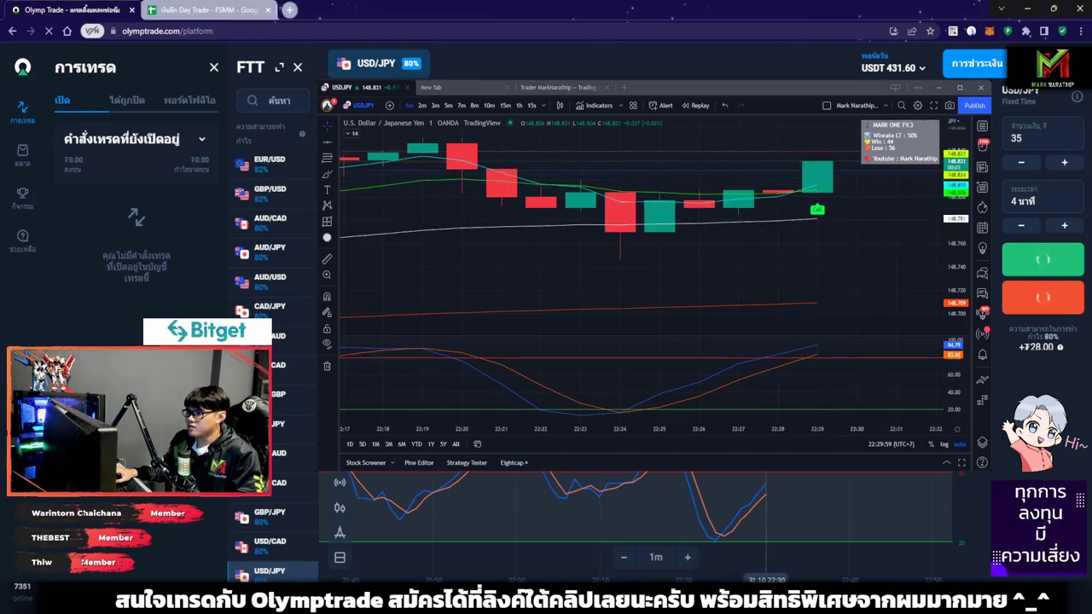
- Sketch a brush arrow along the long USD/JPY uptrend on the one-minute chart, and undo it
left_click_drag(827, 200, 772, 210)
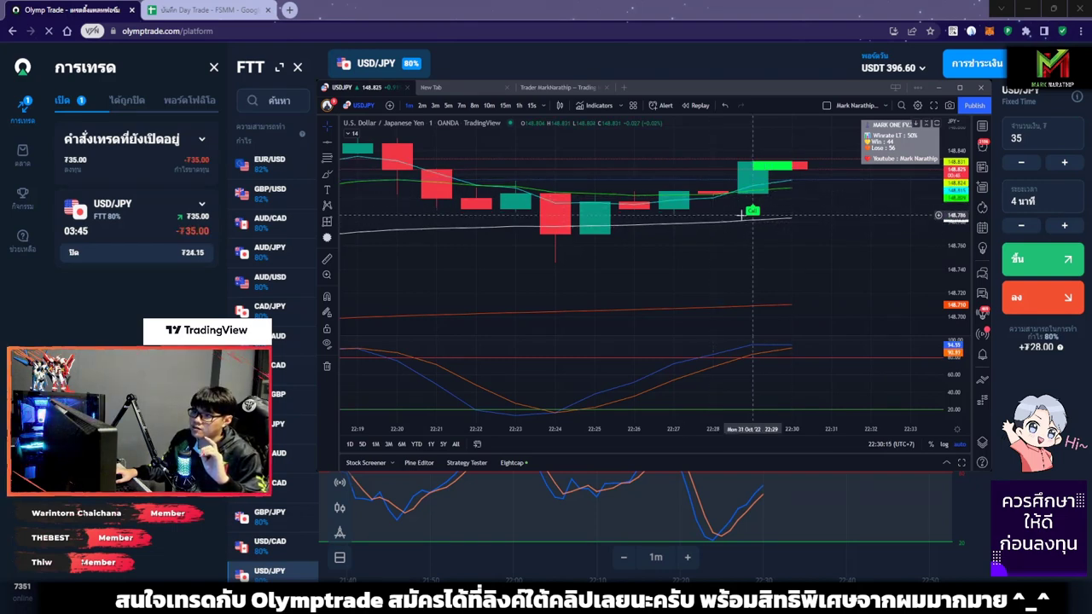
scroll(742, 215, "down", 10)
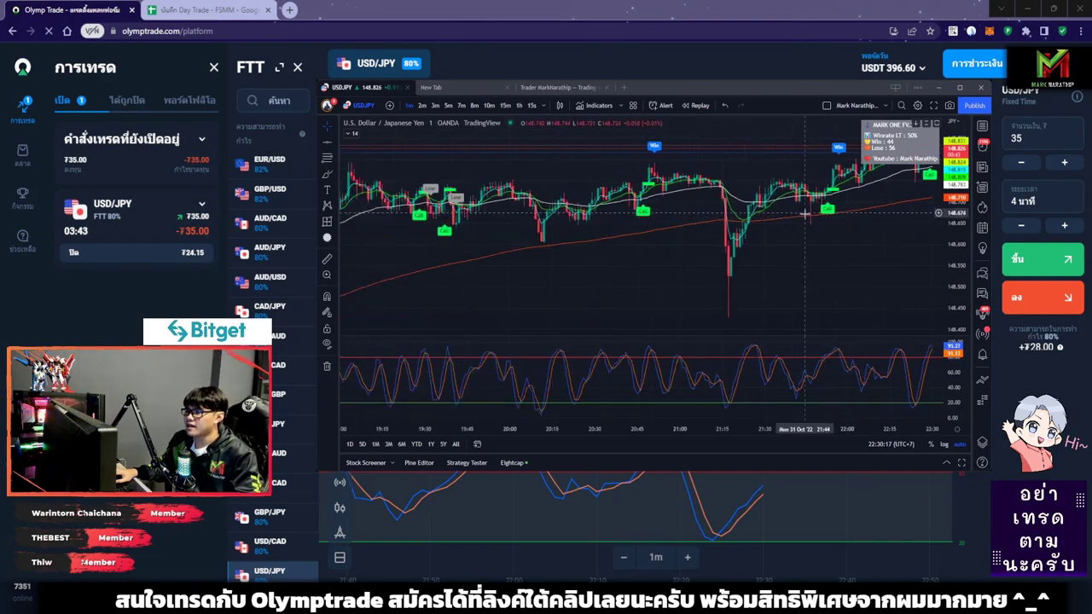
scroll(806, 214, "down", 8)
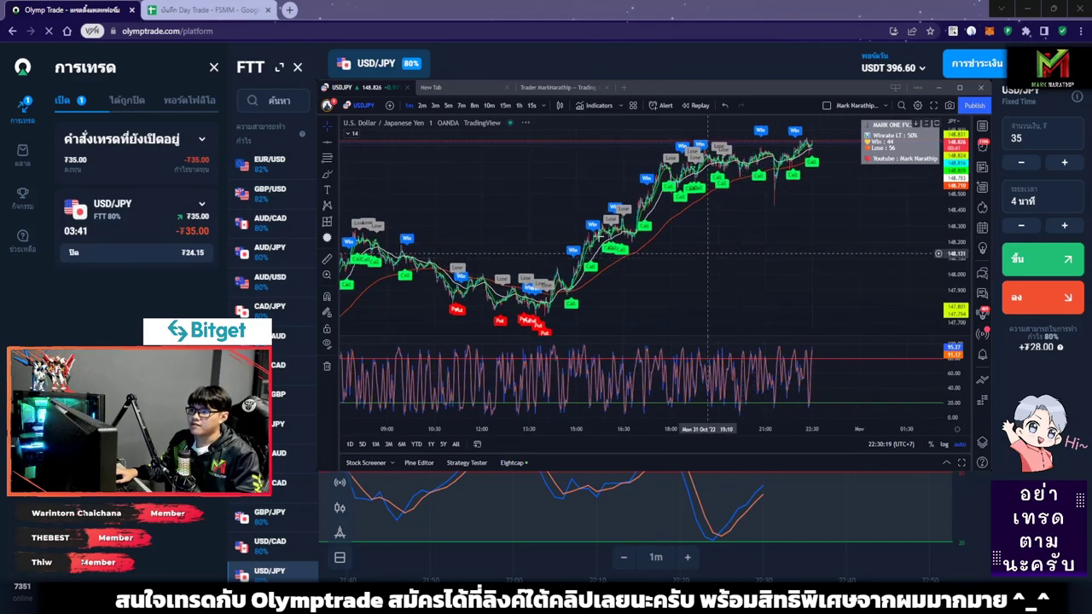
left_click(326, 173)
left_click_drag(516, 324, 849, 162)
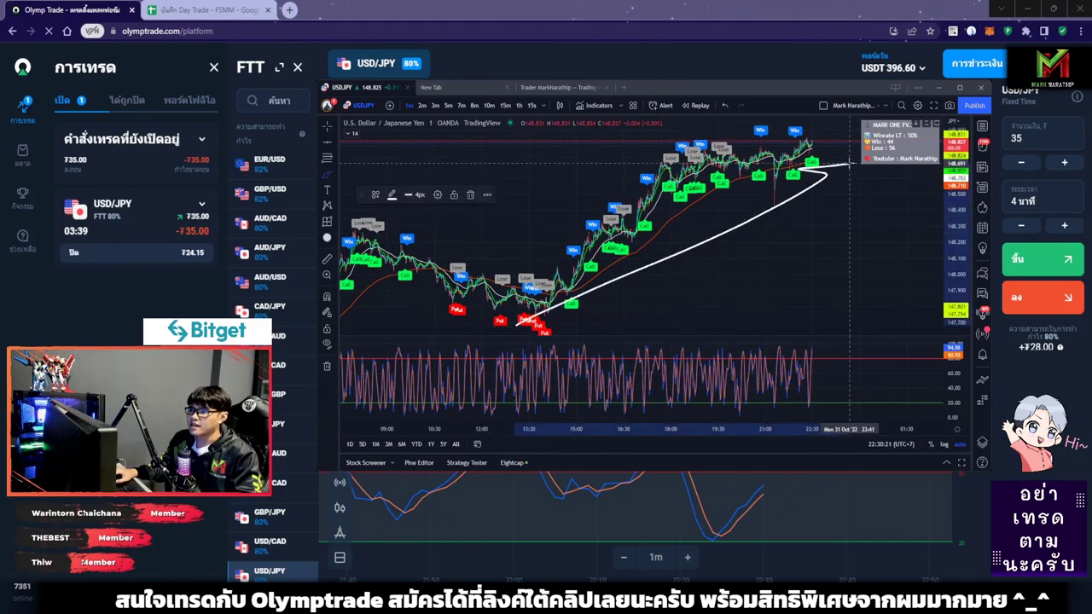
left_click(724, 105)
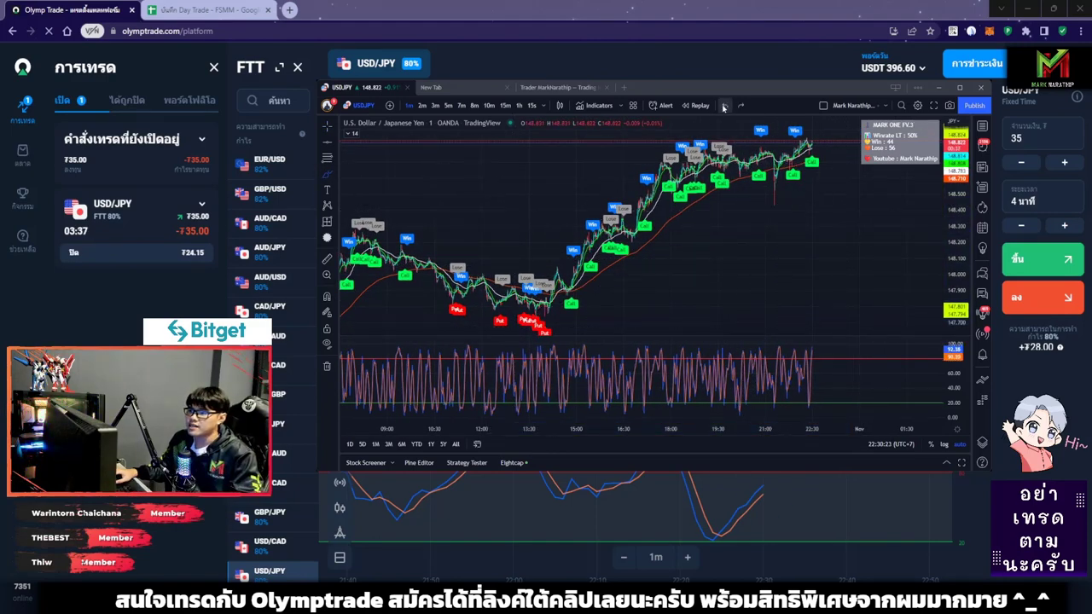
- Draw brush arrows for the rising USD/JPY trend, the pullback to the white moving average and the rebound around the Call signal
scroll(815, 168, "down", 4)
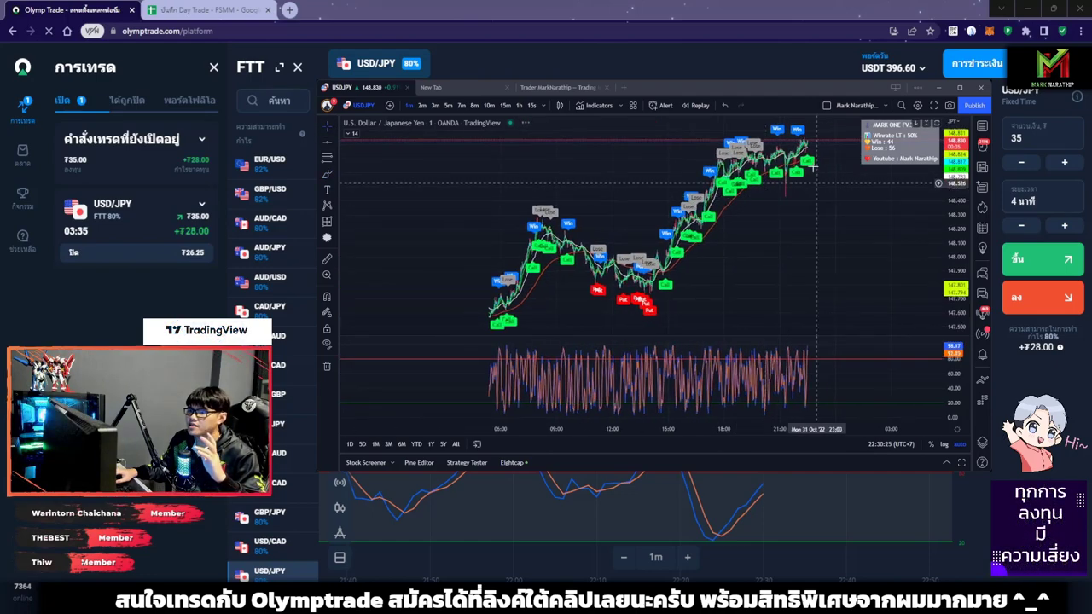
scroll(792, 200, "up", 5)
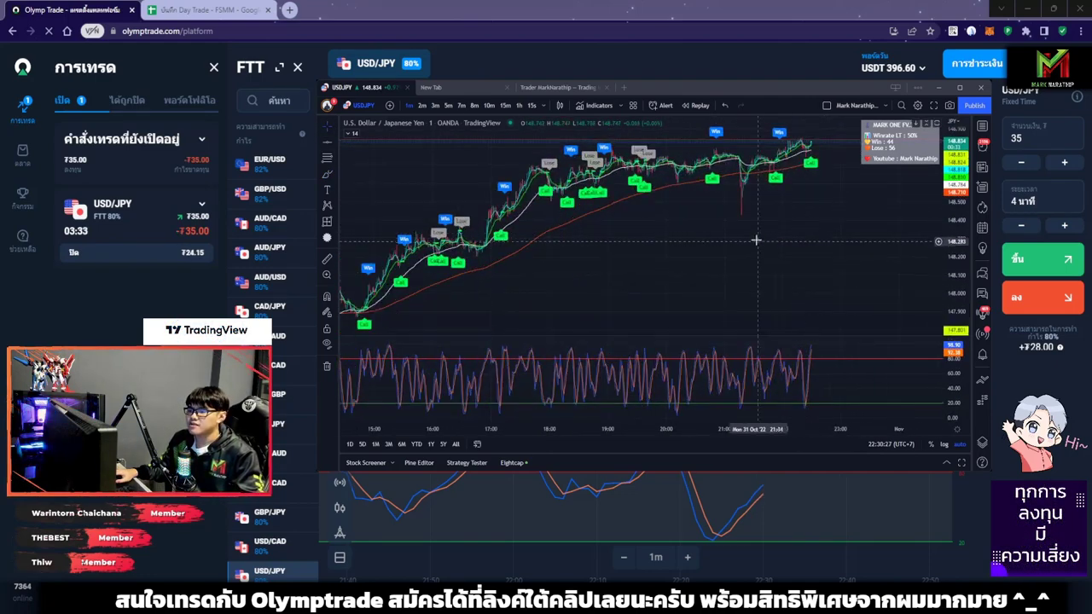
scroll(756, 240, "up", 10)
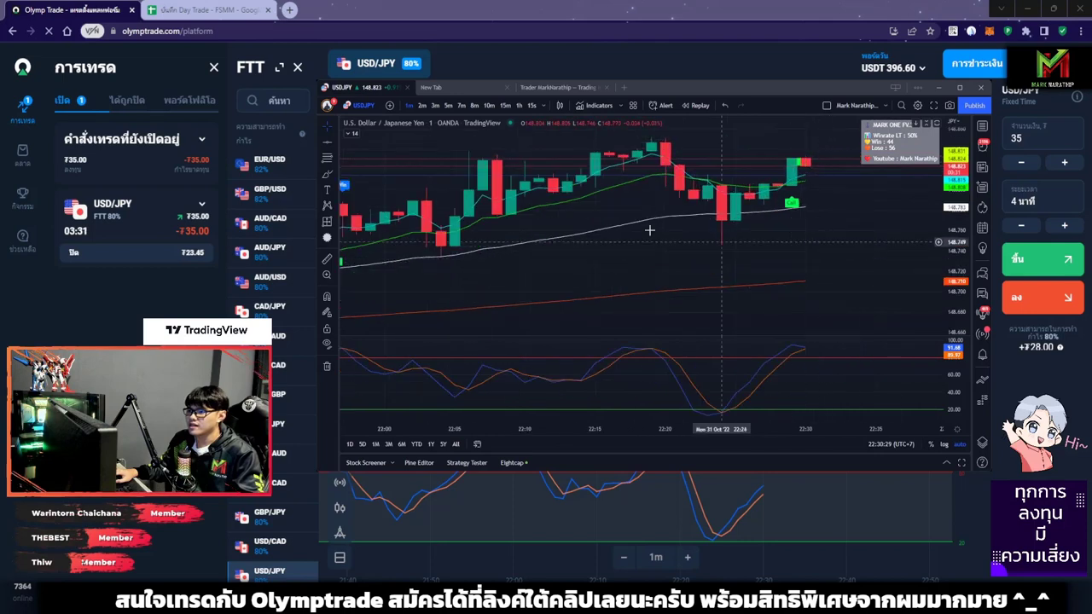
mouse_move(882, 268)
left_mouse_down()
mouse_move(853, 237)
mouse_move(640, 287)
left_mouse_up()
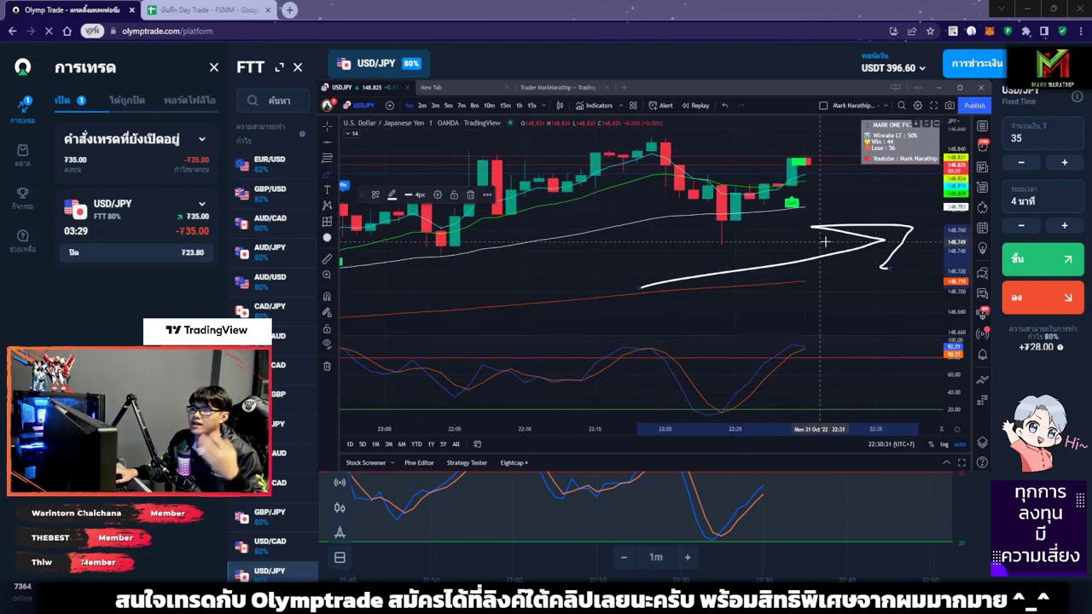
left_click_drag(650, 136, 721, 219)
mouse_move(680, 203)
left_mouse_down()
mouse_move(739, 213)
mouse_move(806, 169)
mouse_move(834, 196)
left_mouse_up()
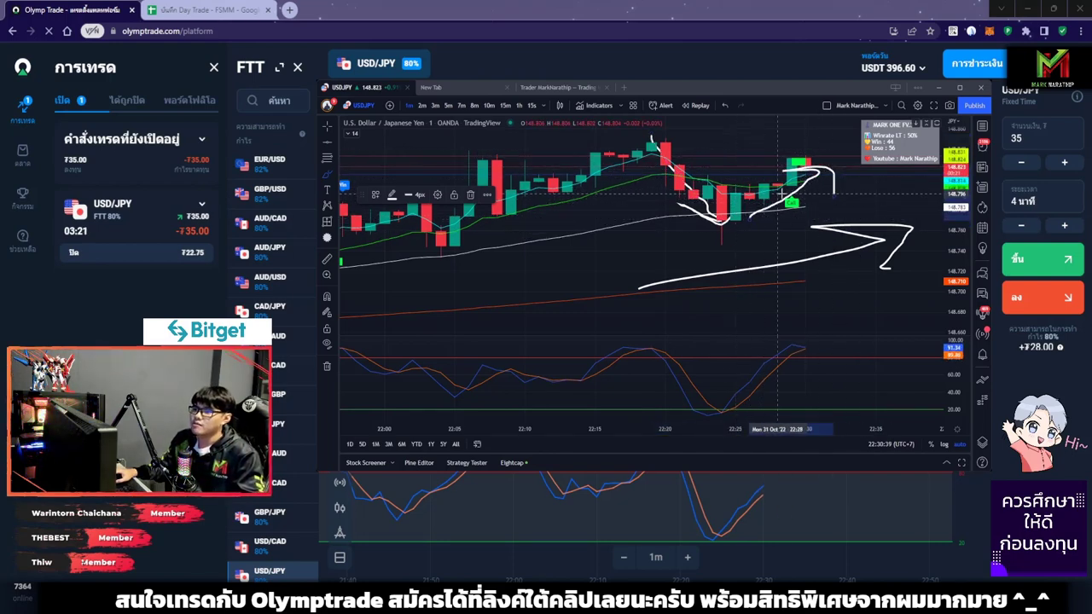
left_click_drag(741, 177, 776, 140)
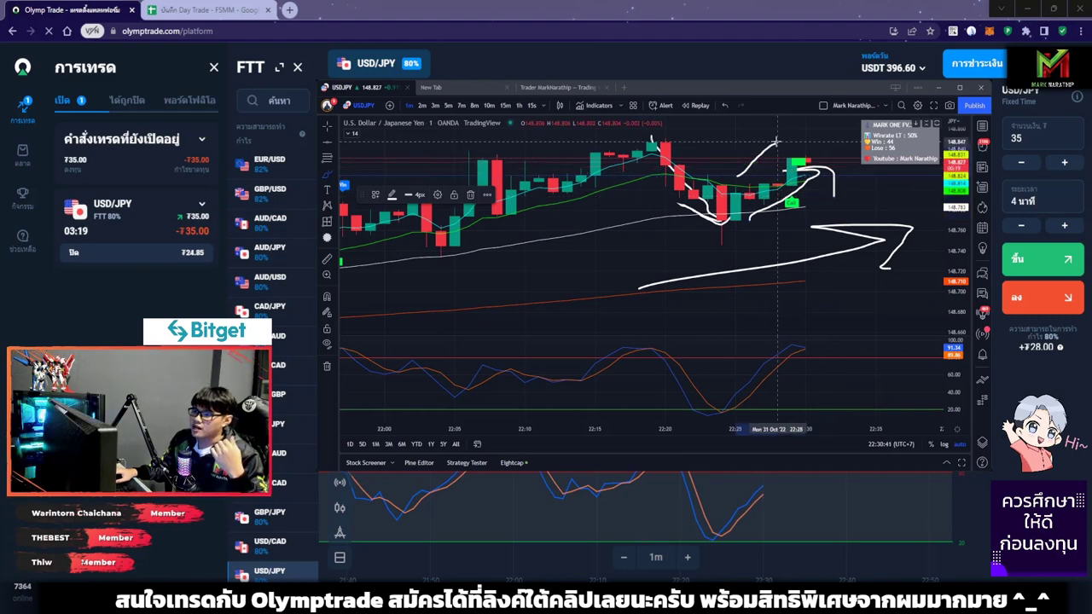
- Circle the Stochastic crossover near the 20 level and draw its rise to 80 in an enlarged pane, and restore the pane height
left_click_drag(727, 335, 725, 209)
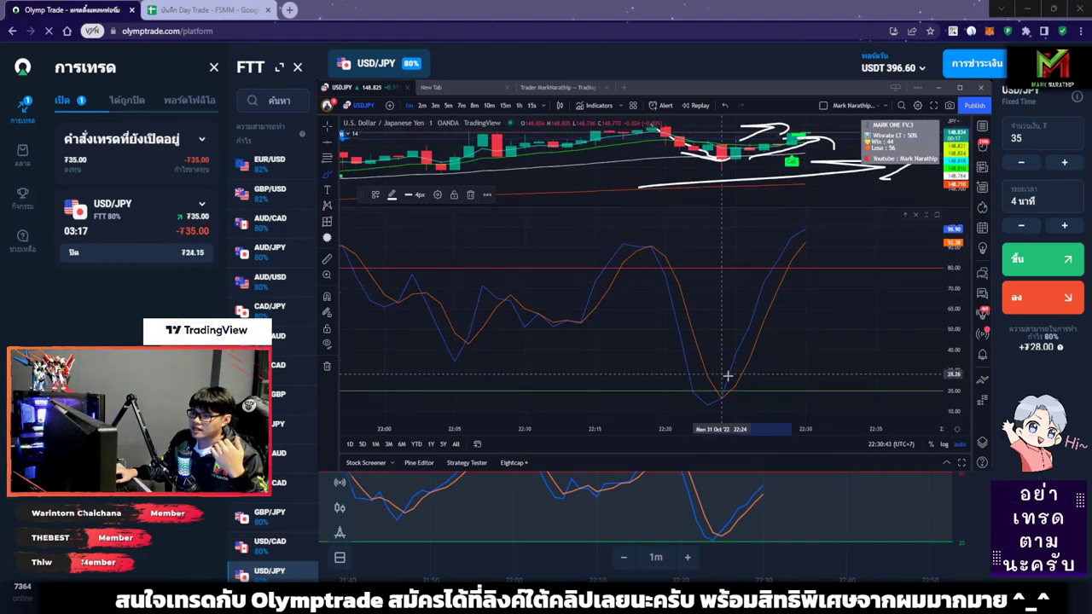
mouse_move(726, 375)
left_mouse_down()
mouse_move(714, 384)
mouse_move(809, 257)
mouse_move(821, 288)
left_mouse_up()
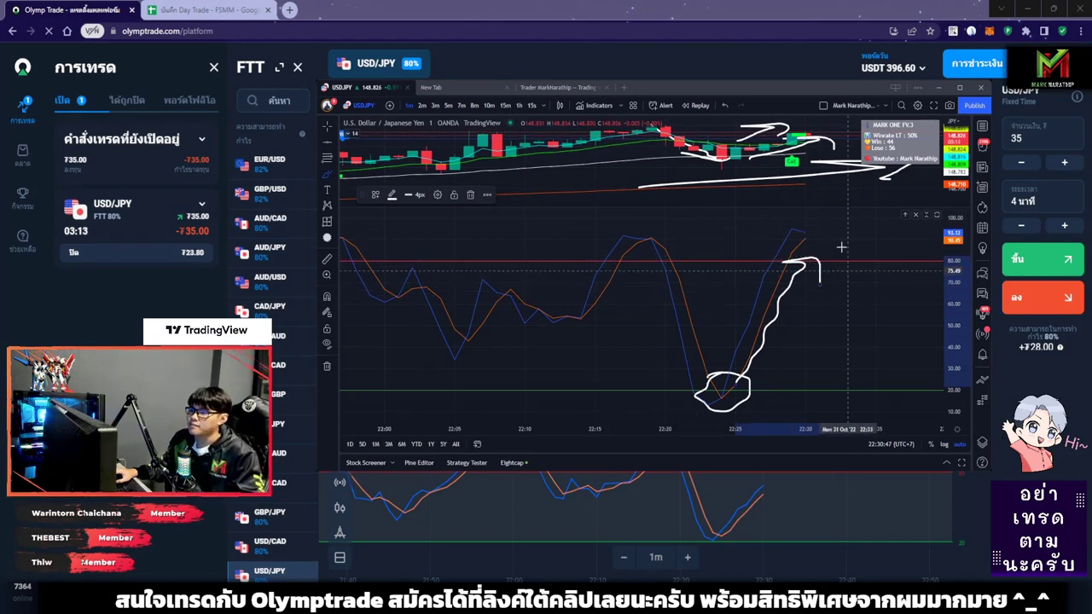
left_click_drag(799, 207, 798, 346)
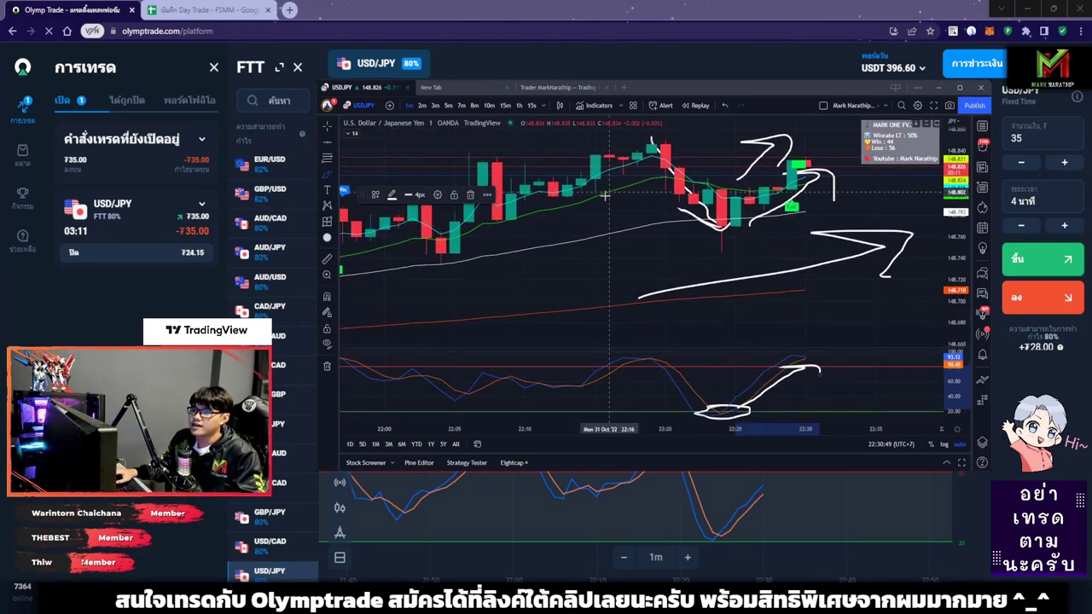
- Draw a series of upward brush arrows beneath the USD/JPY candles to illustrate trading in the trend's direction
left_click_drag(526, 249, 636, 205)
left_click_drag(555, 297, 652, 256)
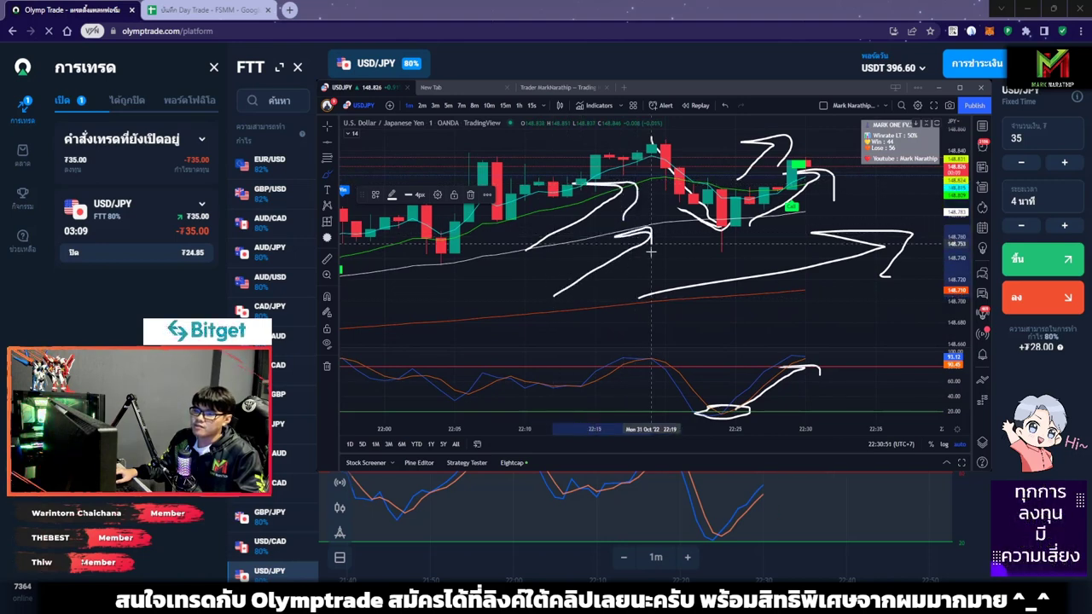
left_click_drag(611, 298, 704, 263)
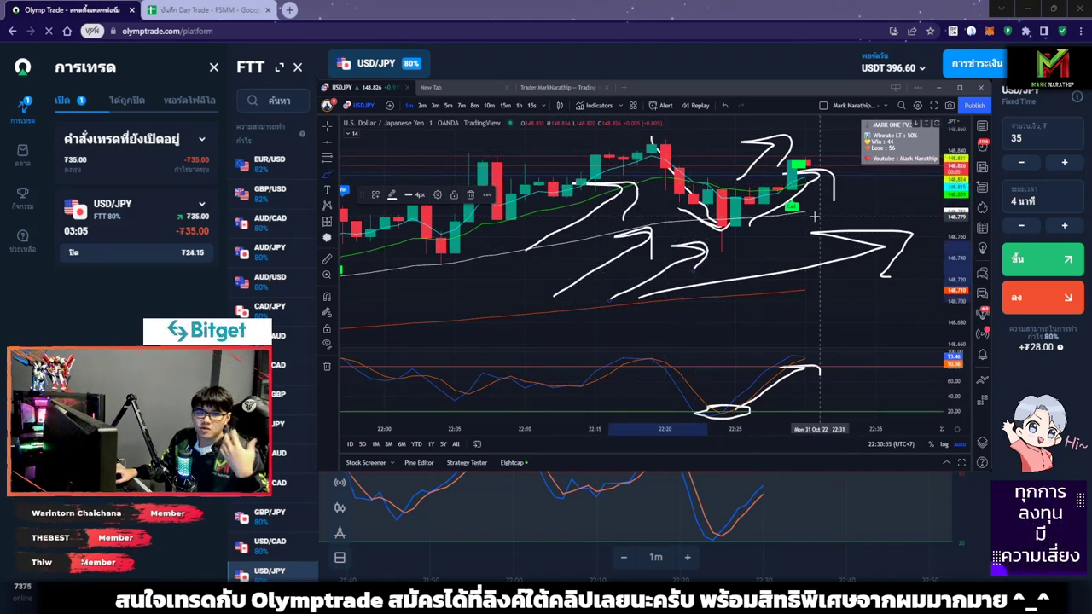
mouse_move(797, 239)
left_mouse_down()
mouse_move(900, 175)
mouse_move(854, 213)
left_mouse_up()
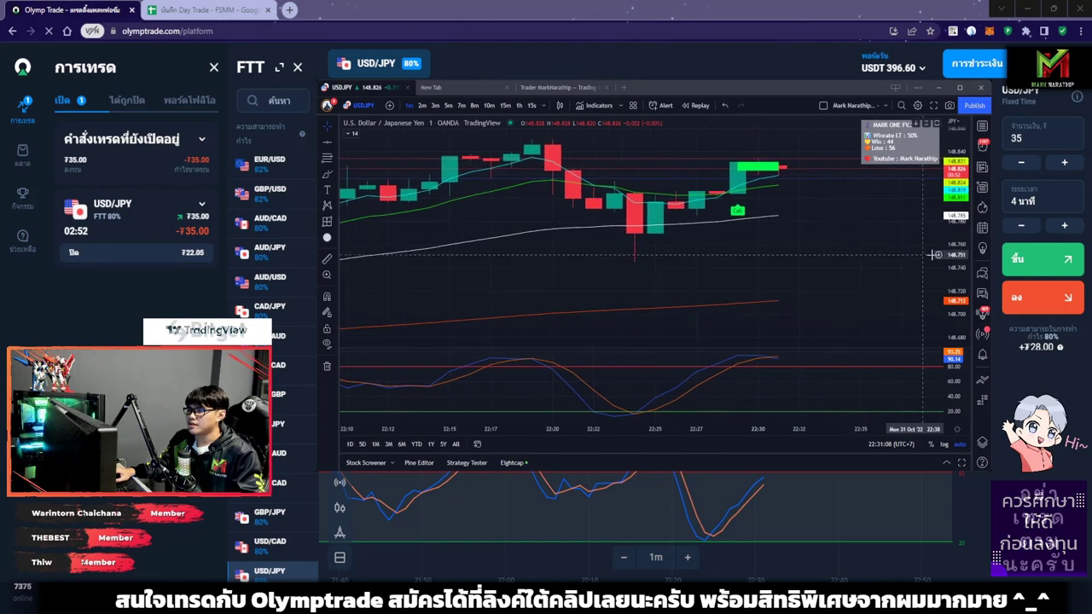
- Follow the USD/JPY candles, moving averages and Stochastic around the Call entry until the open trade expires
scroll(815, 245, "down", 3)
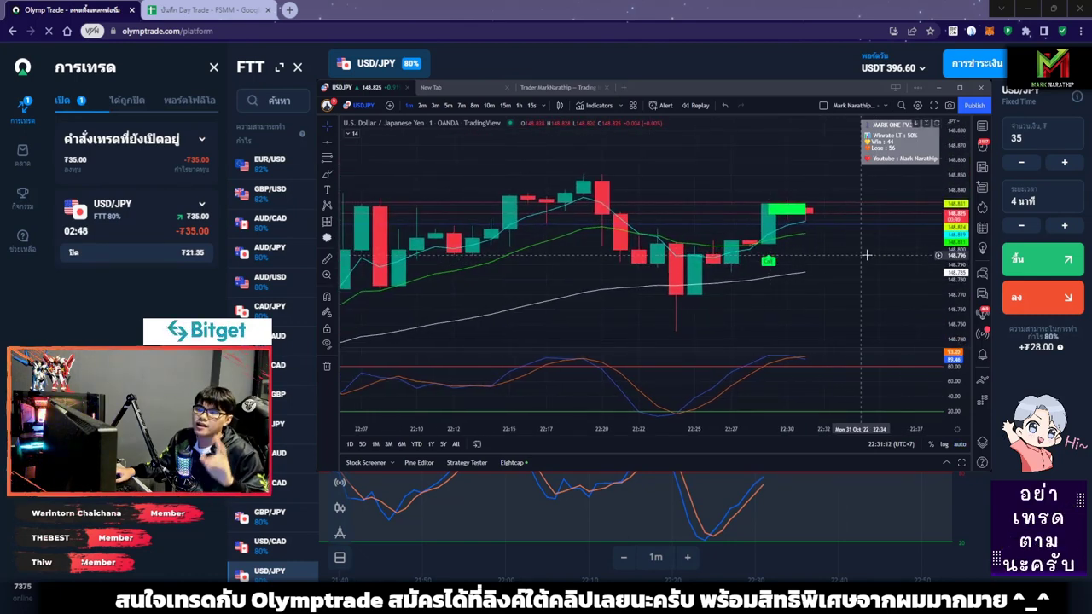
scroll(864, 256, "up", 5)
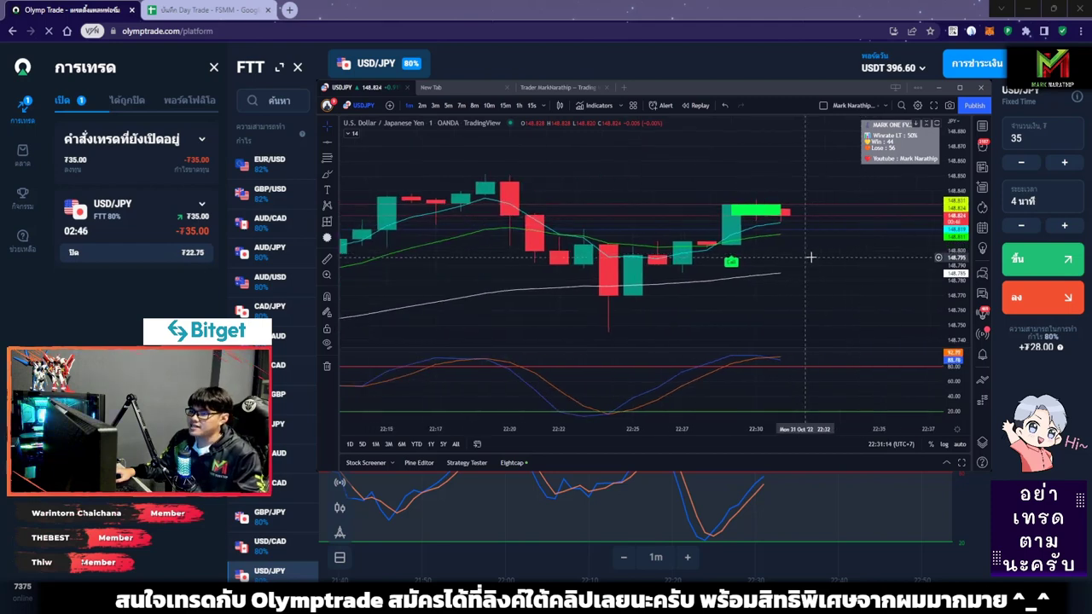
right_click(690, 185)
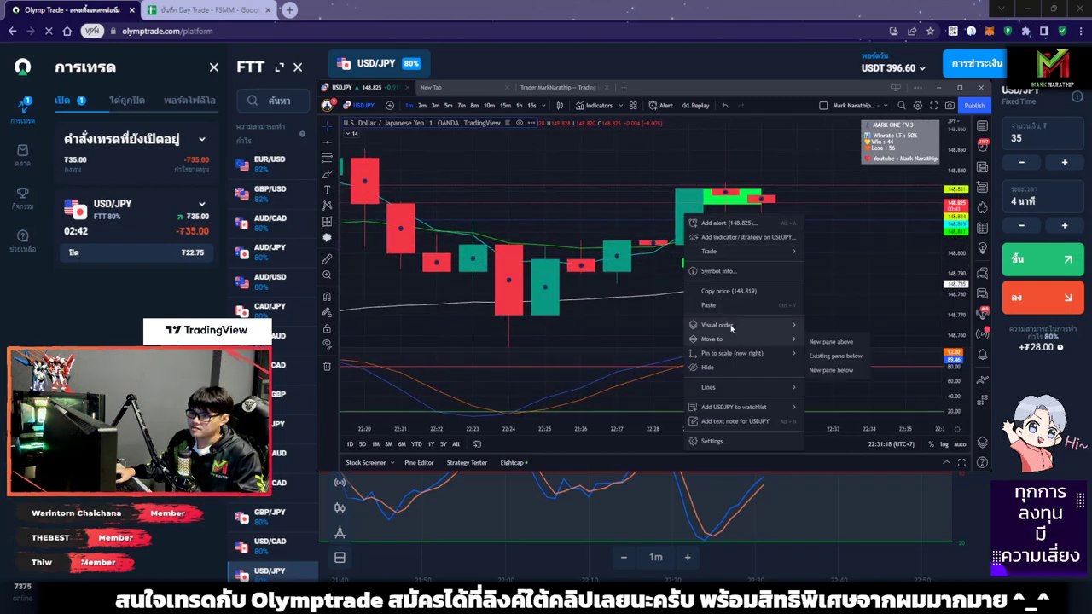
left_click(708, 319)
scroll(854, 290, "right", 1)
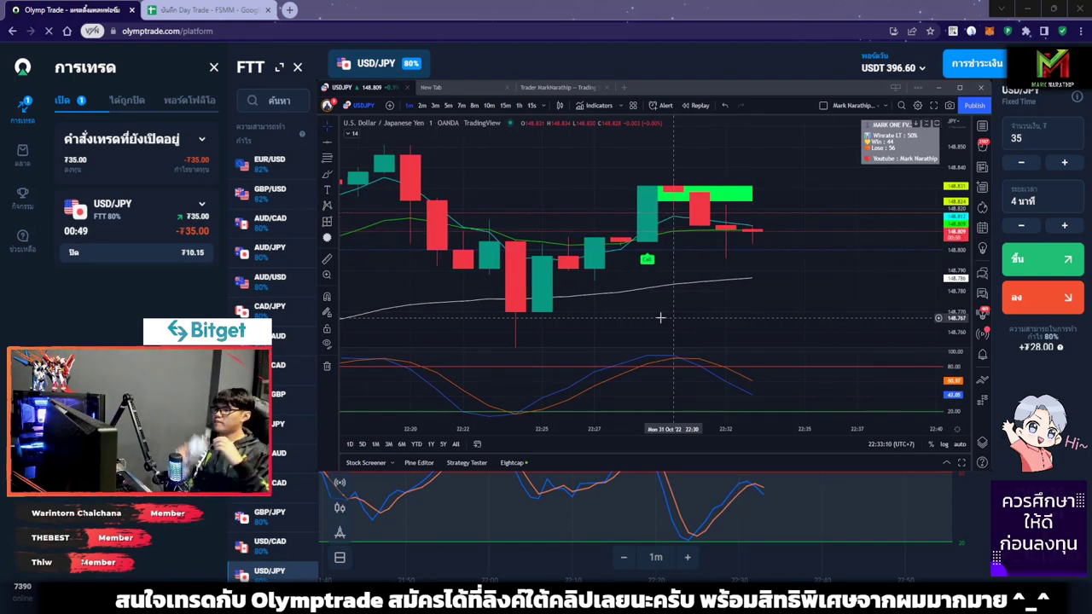
scroll(847, 276, "down", 3)
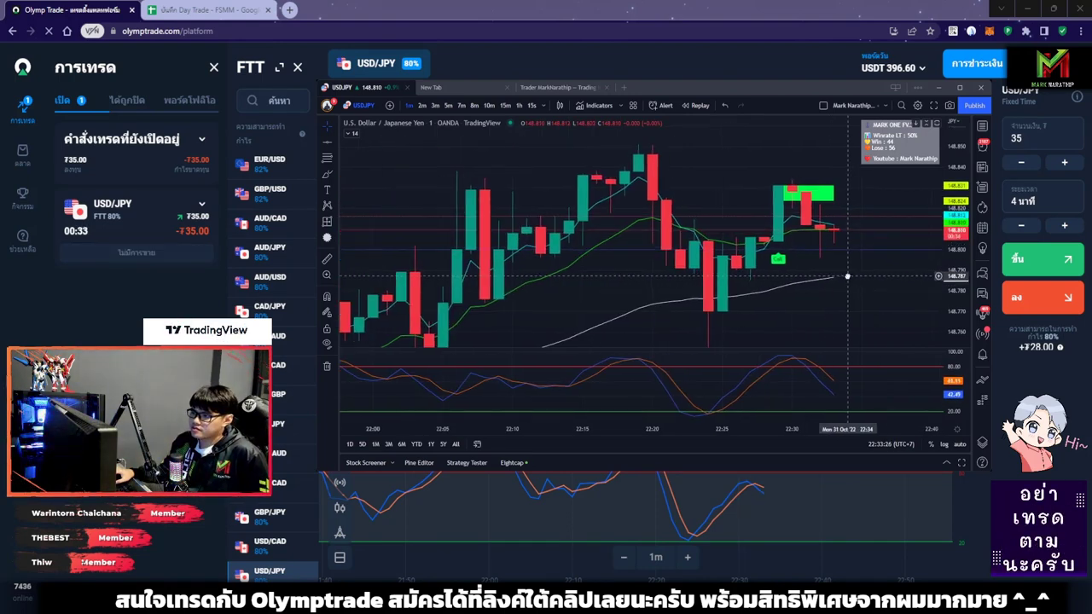
scroll(848, 275, "up", 3)
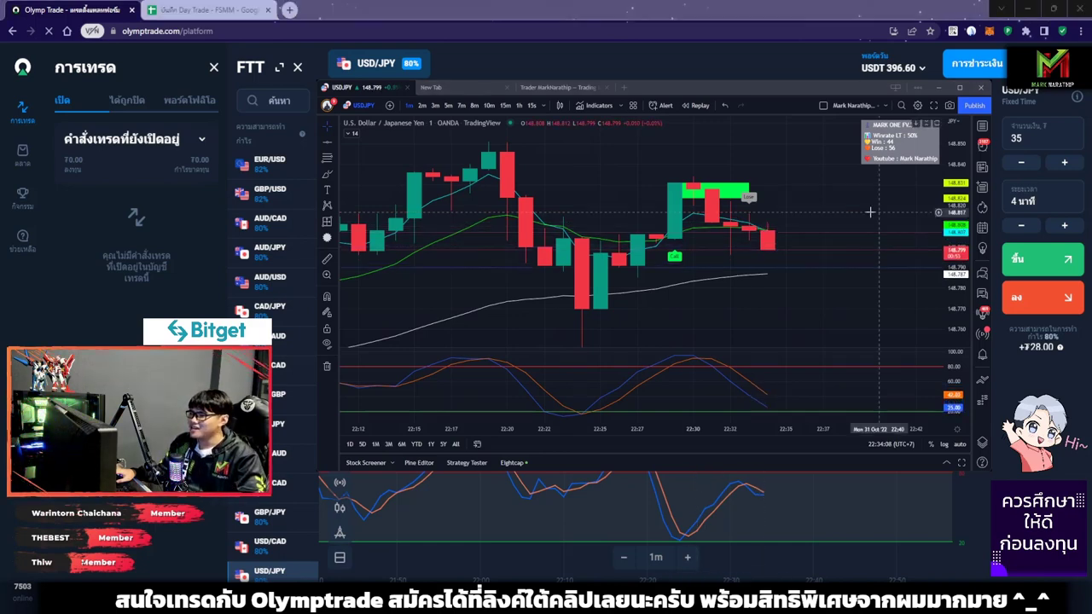
- Switch to the day-trade log in Google Sheets and record the fifth trade's result as -100%
left_click(205, 10)
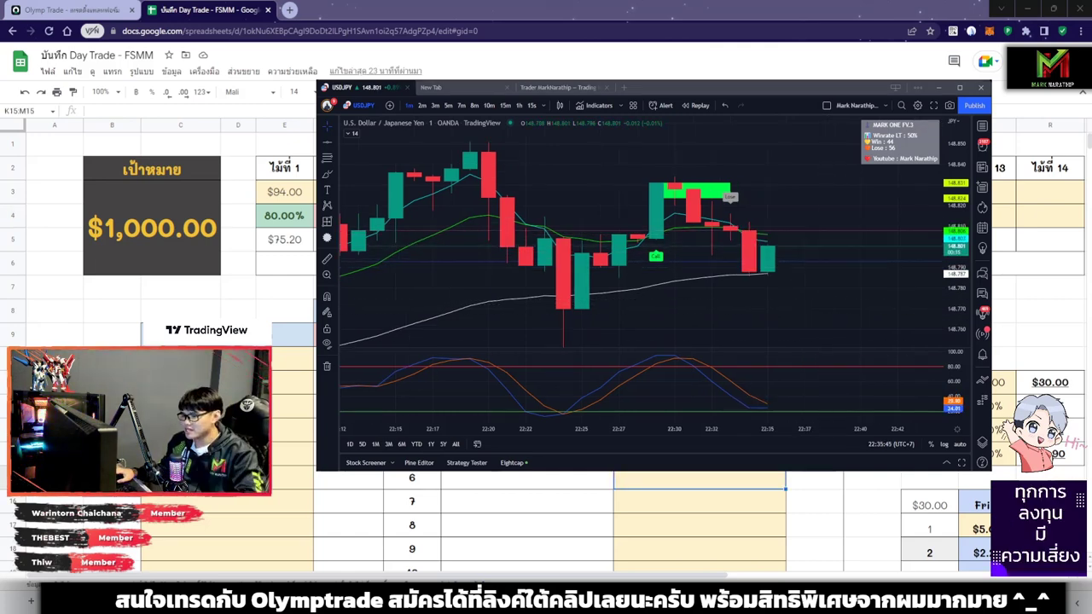
key("alt+Tab")
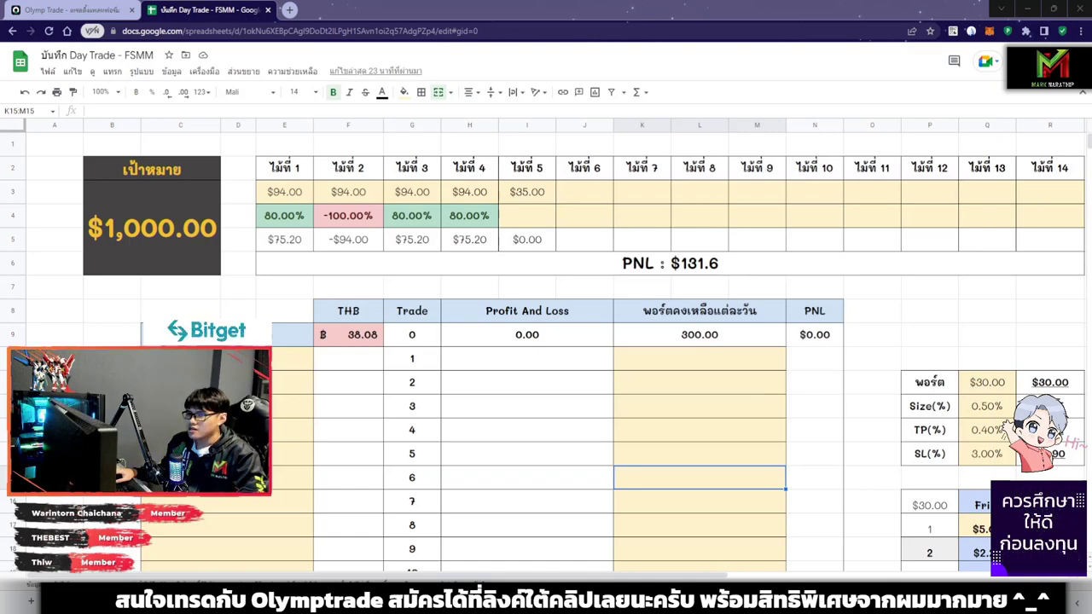
left_click(533, 215)
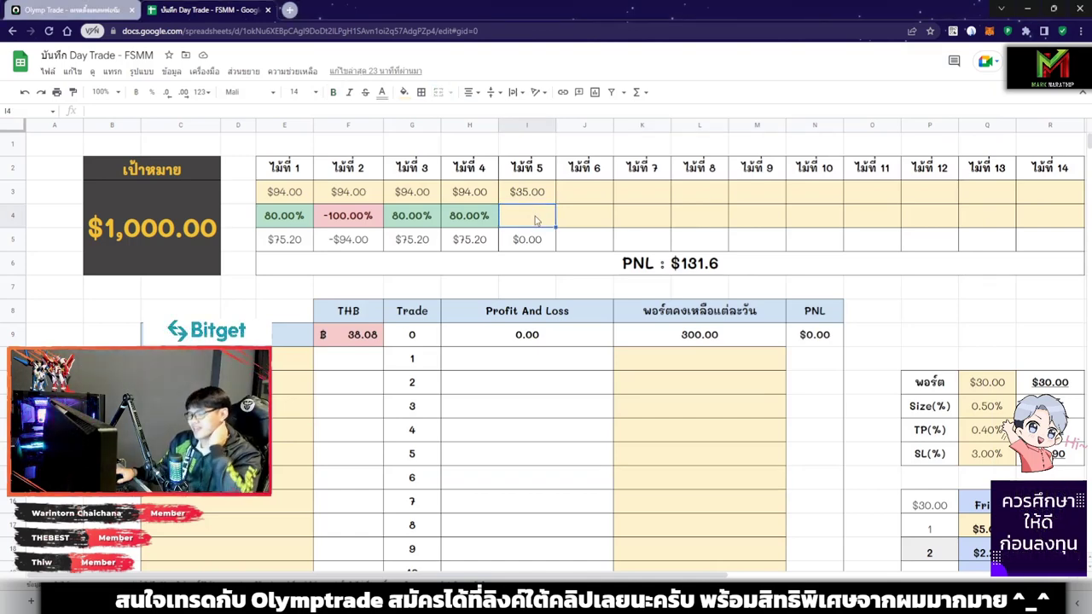
type("-100")
key("Return")
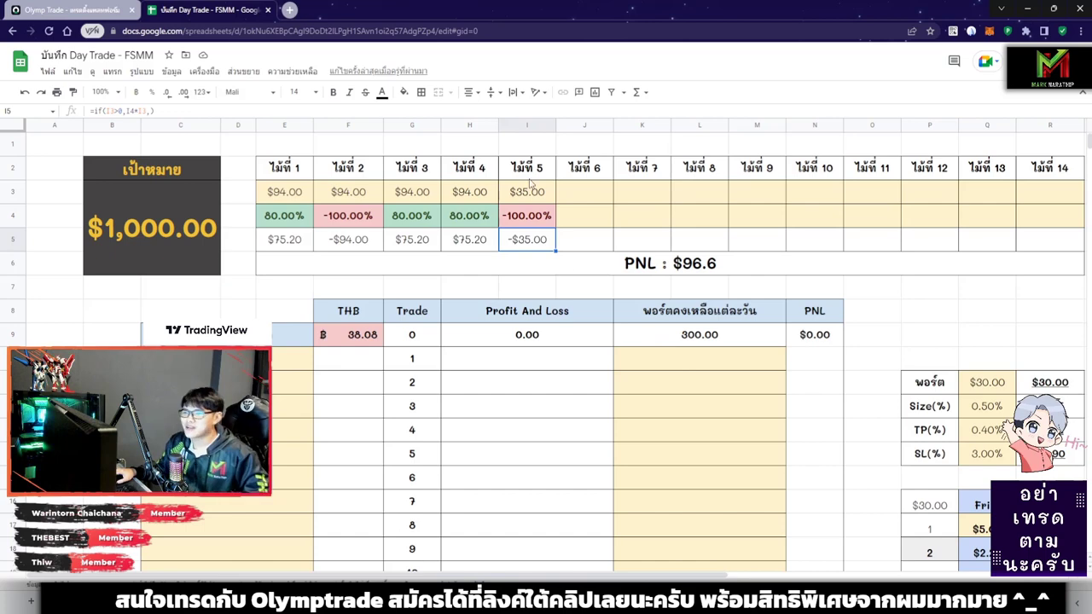
- Check the account balance in Olymp Trade and enter 396.60 as the remaining portfolio balance for Trade 1 in the day-trade log
left_click(94, 8)
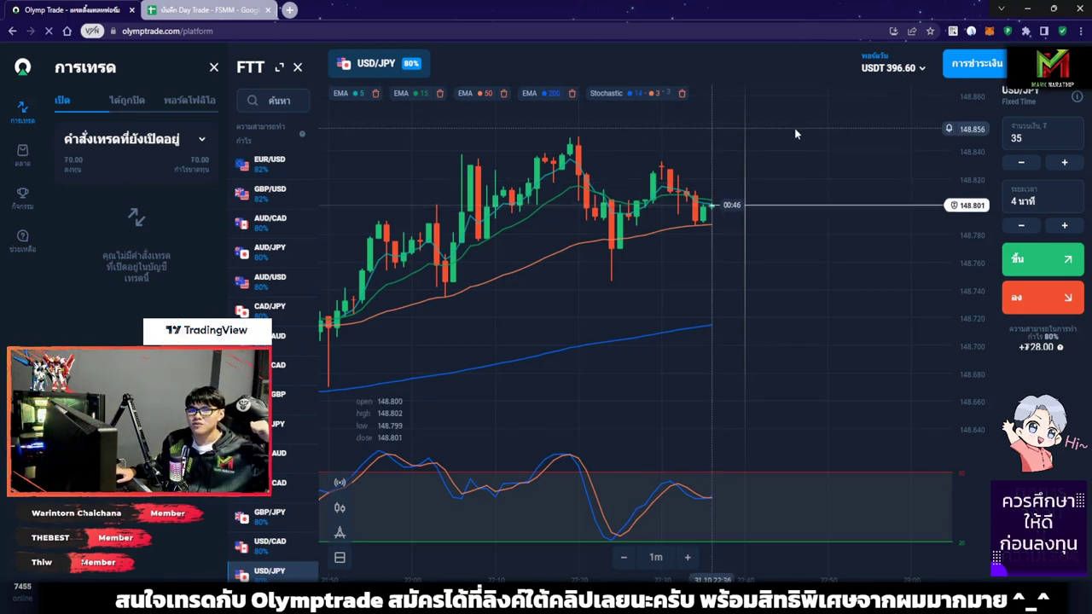
left_click(205, 10)
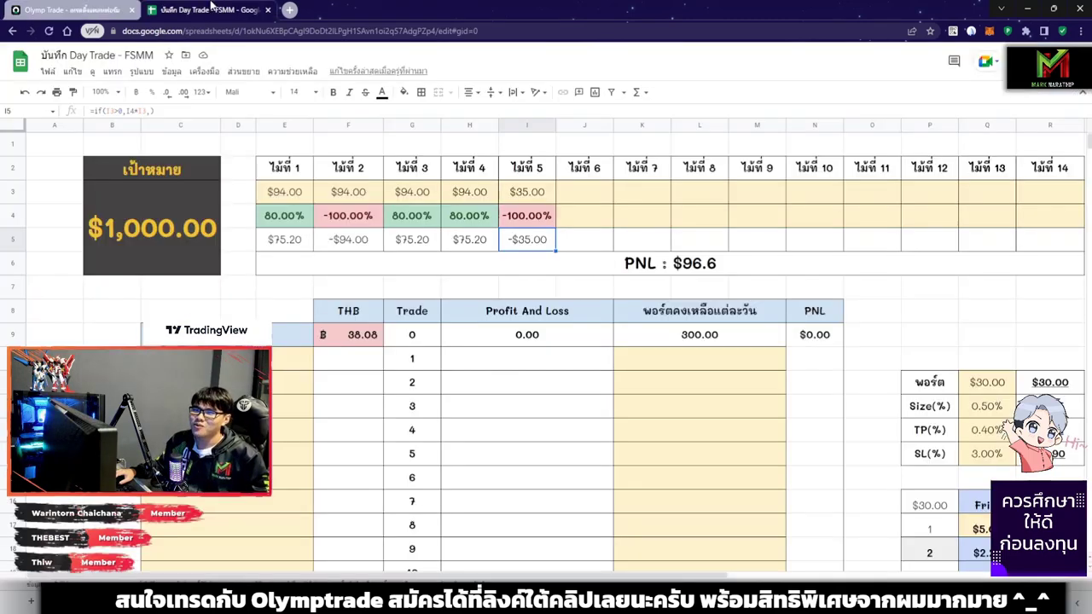
left_click(709, 262)
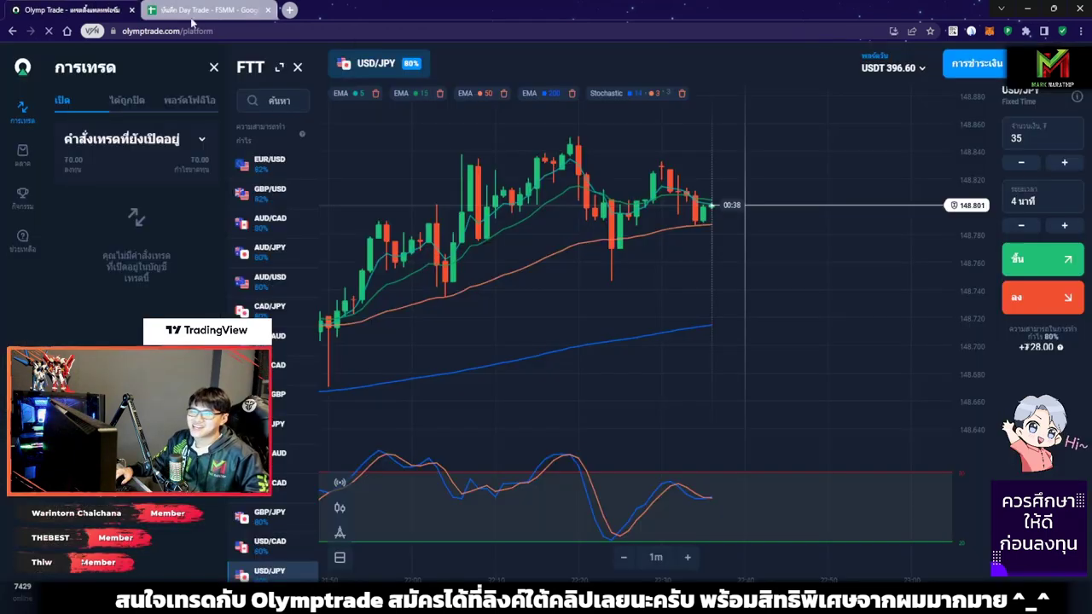
left_click(68, 10)
left_click(205, 10)
type("39")
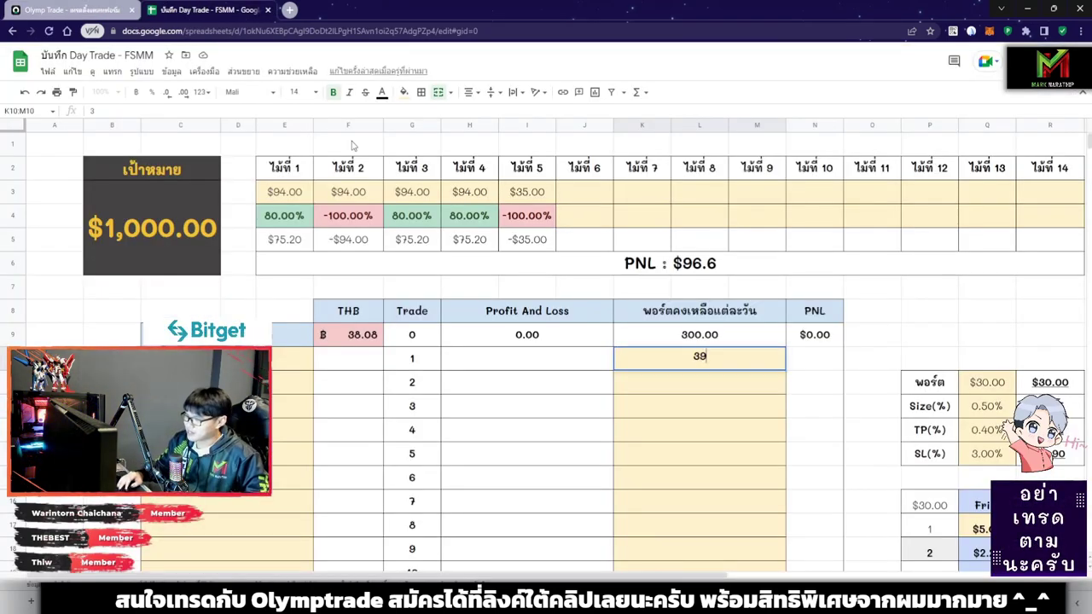
type("6.60")
key("Return")
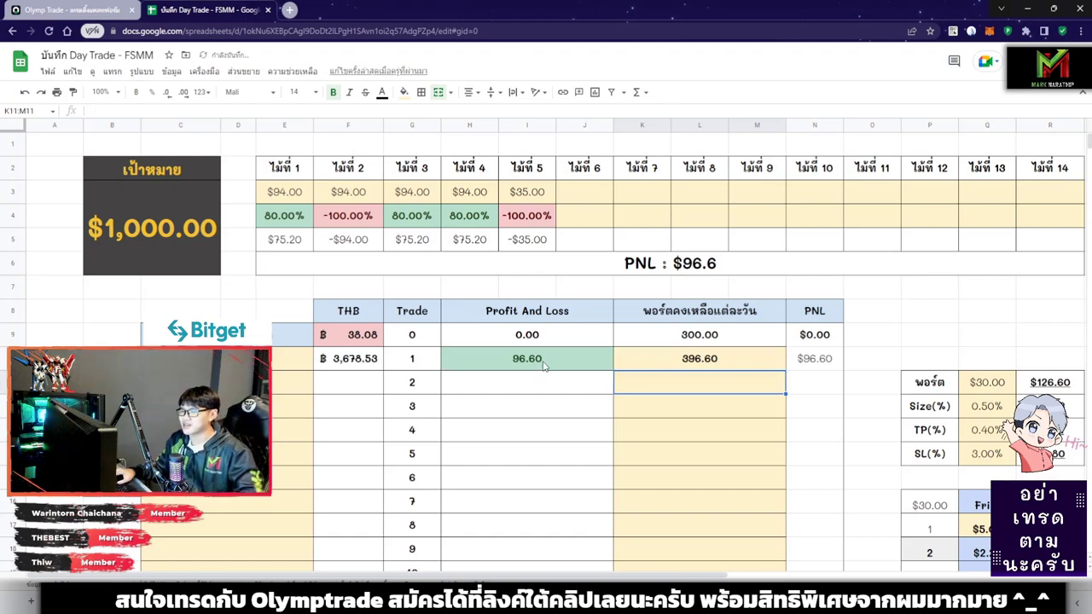
- Compare Trade 1's Profit And Loss value with the PNL total of the five trades
left_click(545, 365)
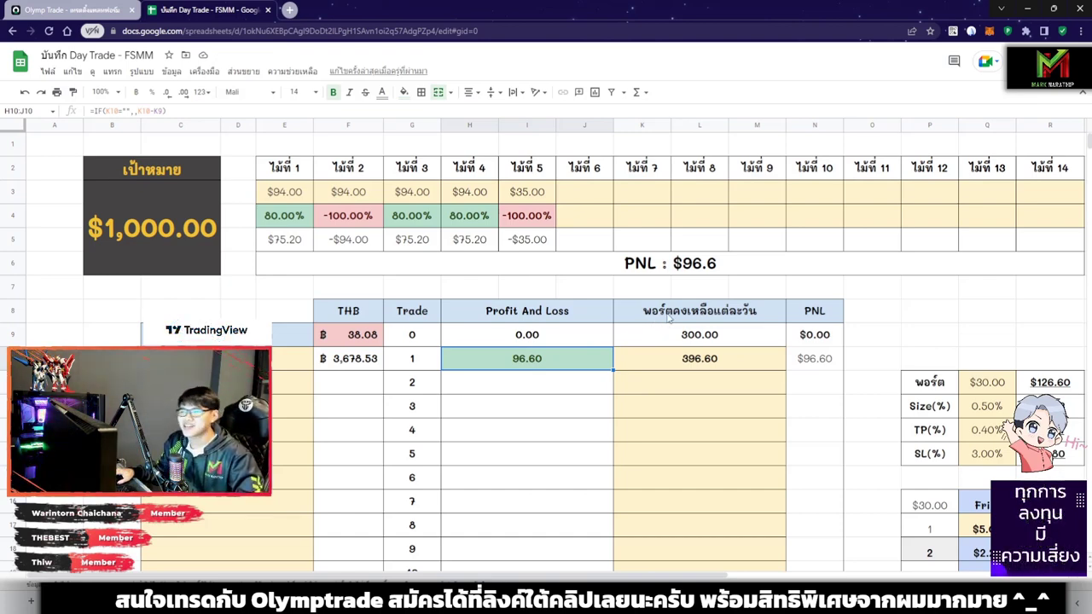
left_click(687, 271)
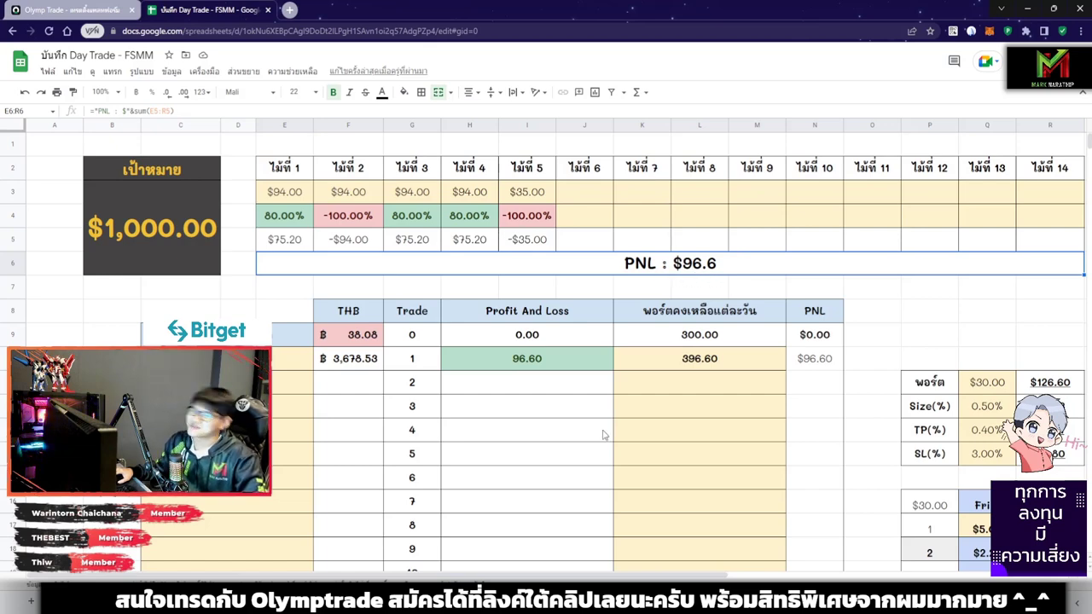
left_click(672, 382)
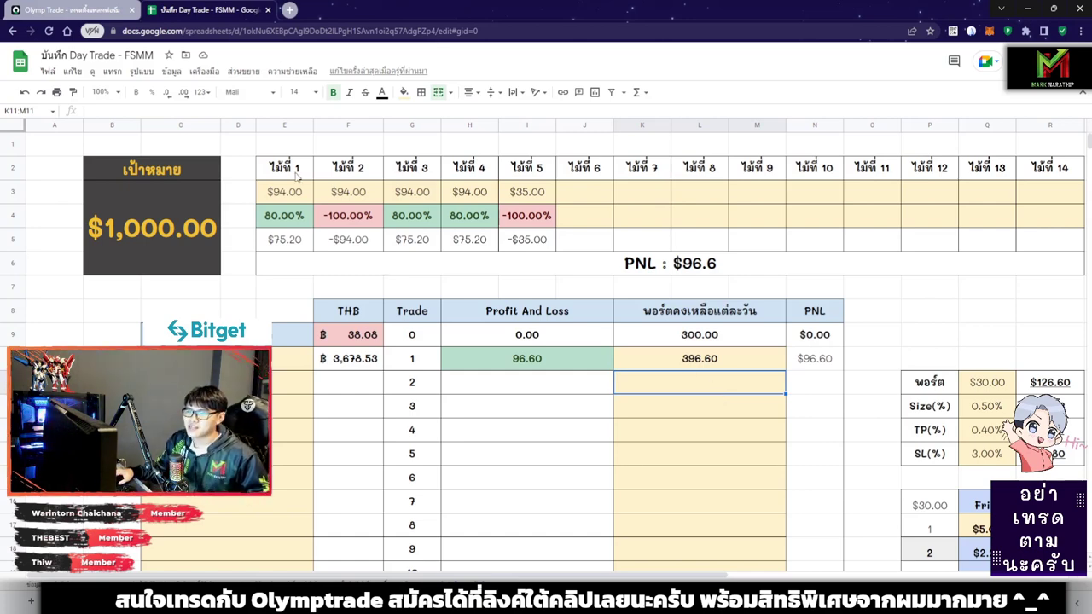
- Review the stakes, percentage results and profit or loss of the five logged trades, then the fifth trade's column
left_click_drag(294, 170, 488, 244)
left_click(516, 241)
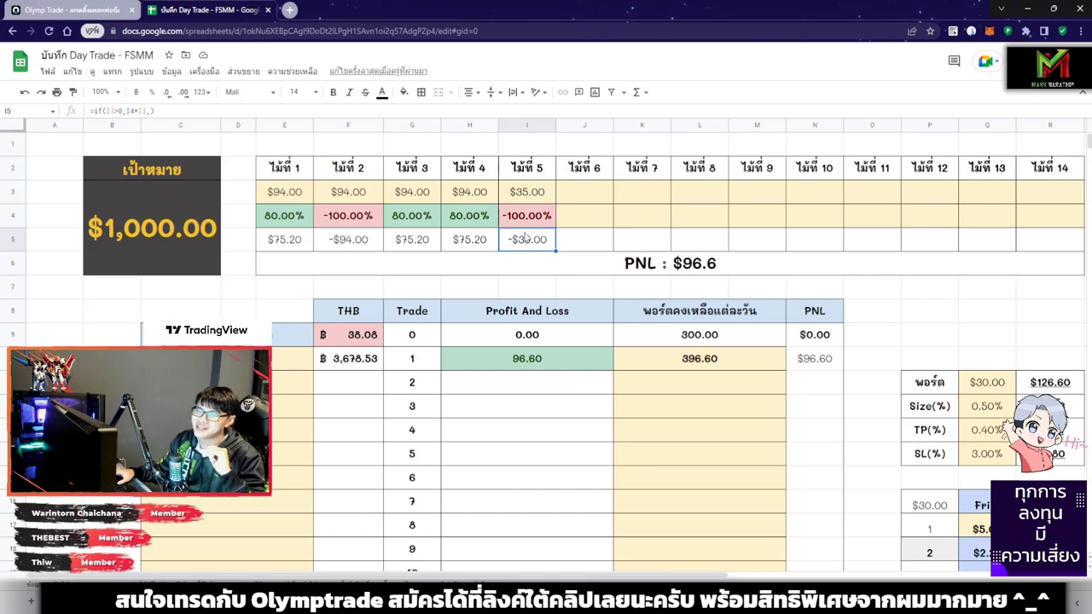
left_click_drag(539, 175, 539, 234)
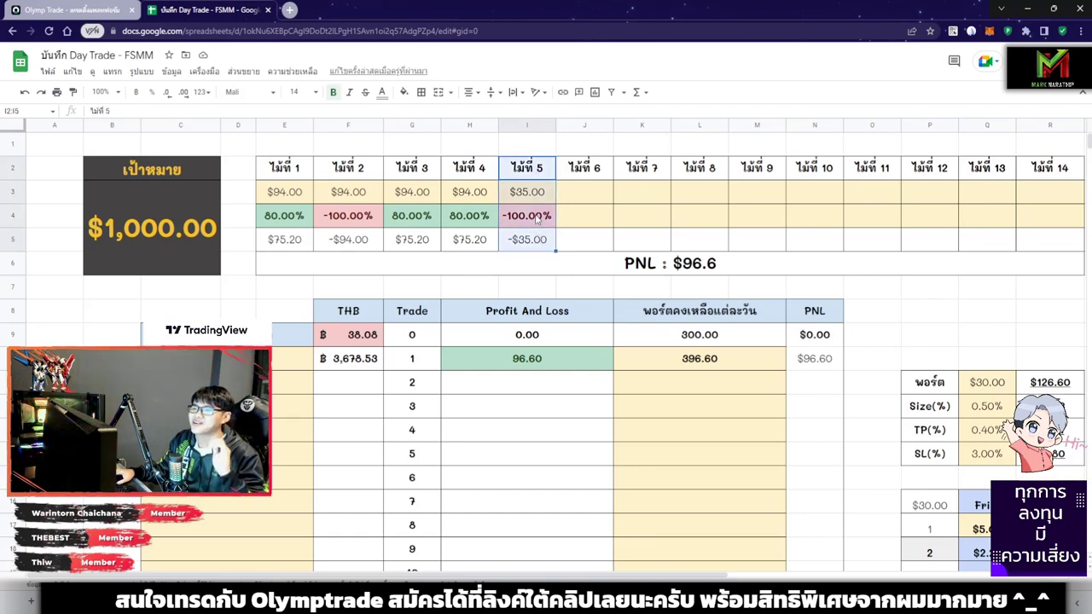
- Try a stake of 94 for the fifth trade, check its effect on the PNL total, and undo the change
left_click(535, 201)
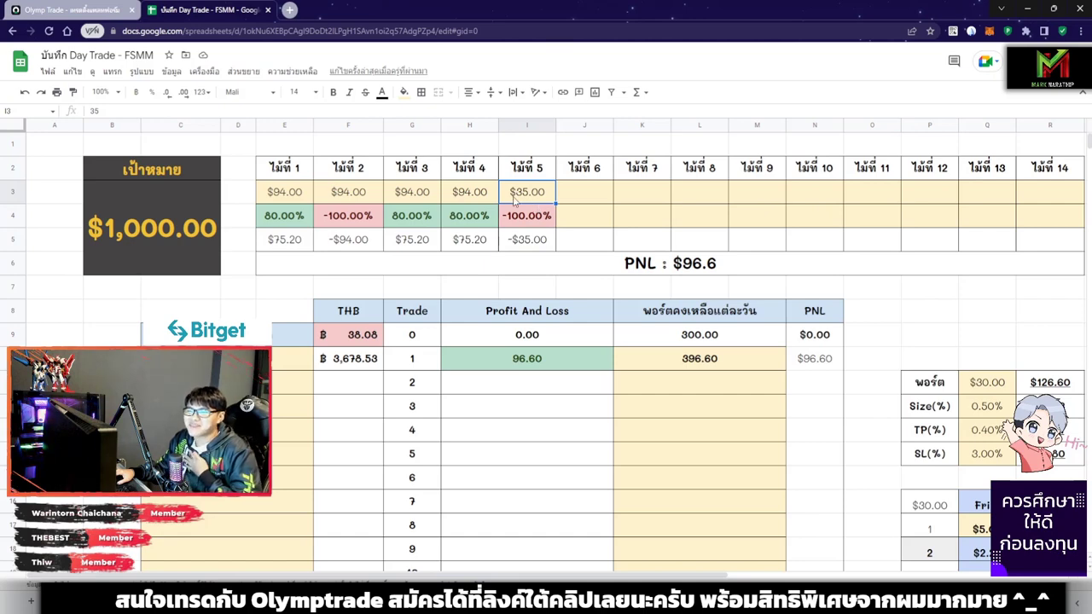
type("94")
key("Return")
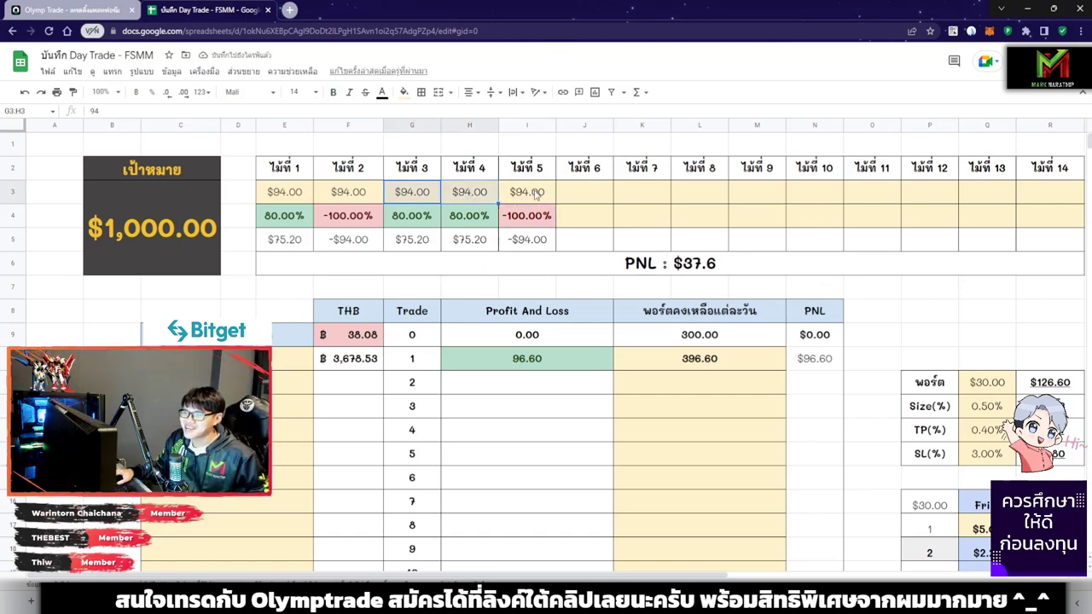
left_click(537, 196)
left_click(692, 273)
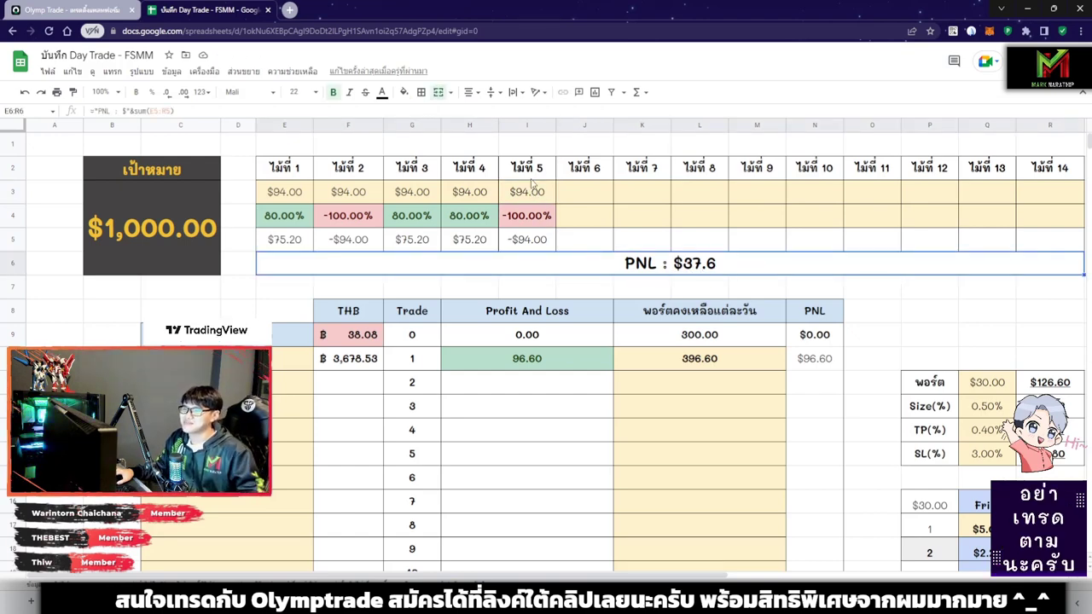
left_click_drag(531, 171, 529, 235)
key("ctrl+z")
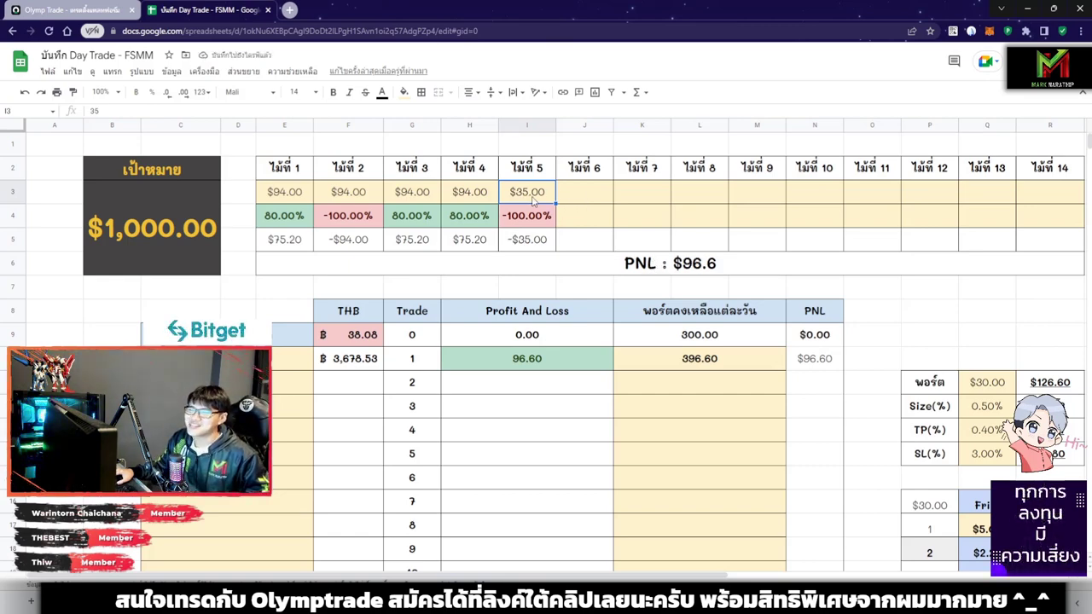
- Compare the starting and Trade 1 portfolio balances in the day-trade log with the account balance in Olymp Trade
left_click(698, 395)
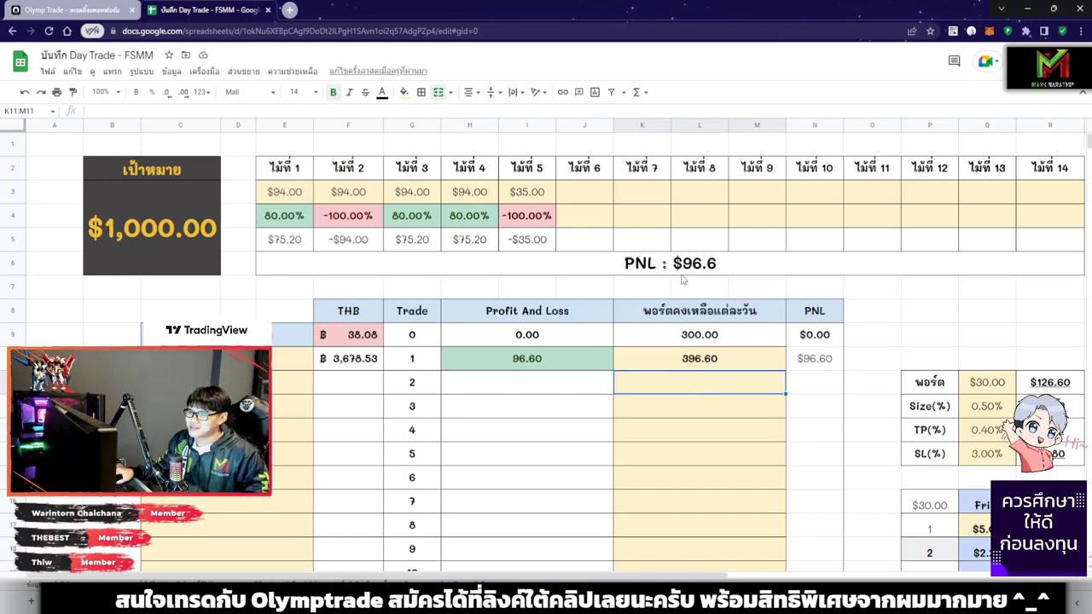
scroll(689, 390, "down", 2)
key("Up")
key("Up")
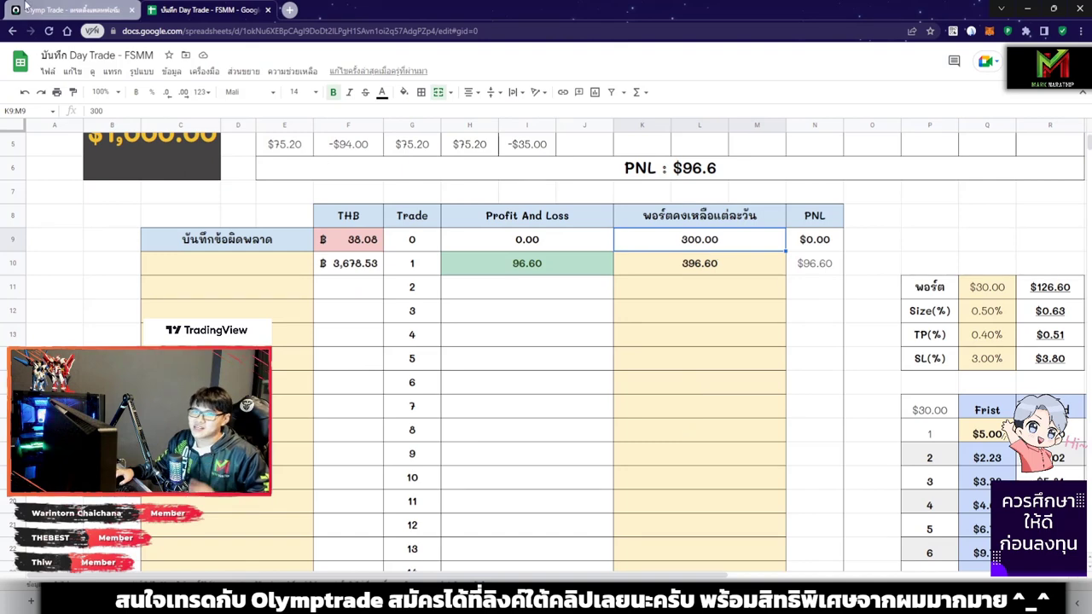
left_click(68, 9)
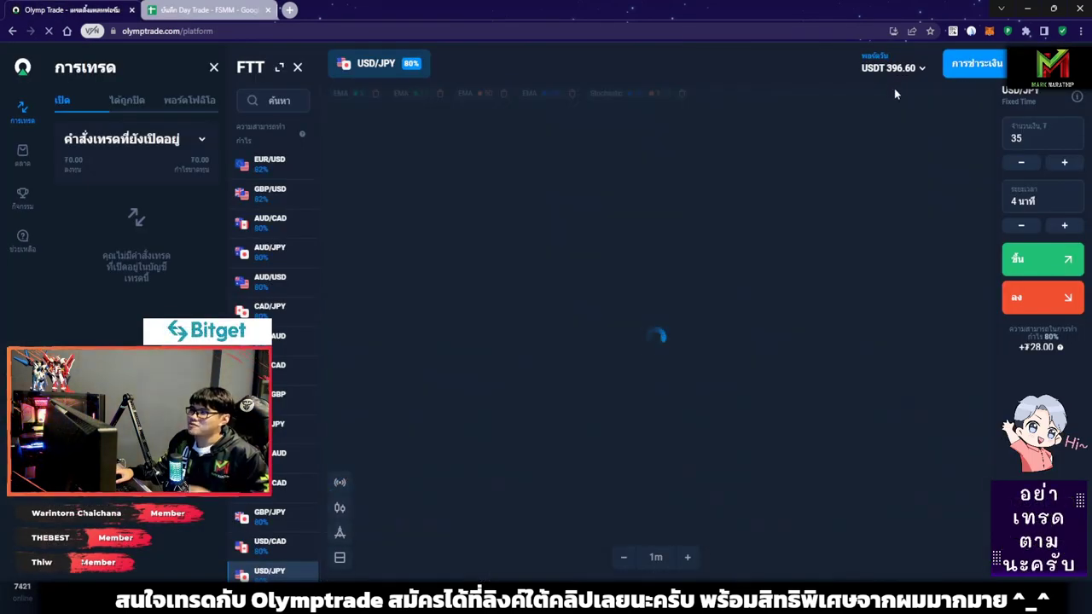
key("ctrl+Tab")
left_click(738, 275)
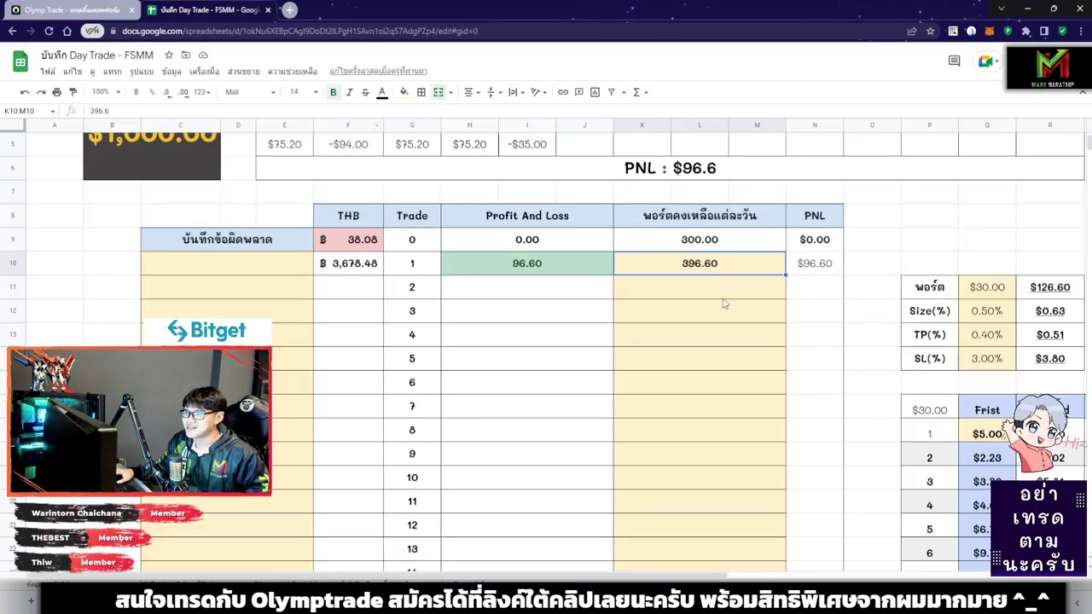
scroll(725, 315, "up", 2)
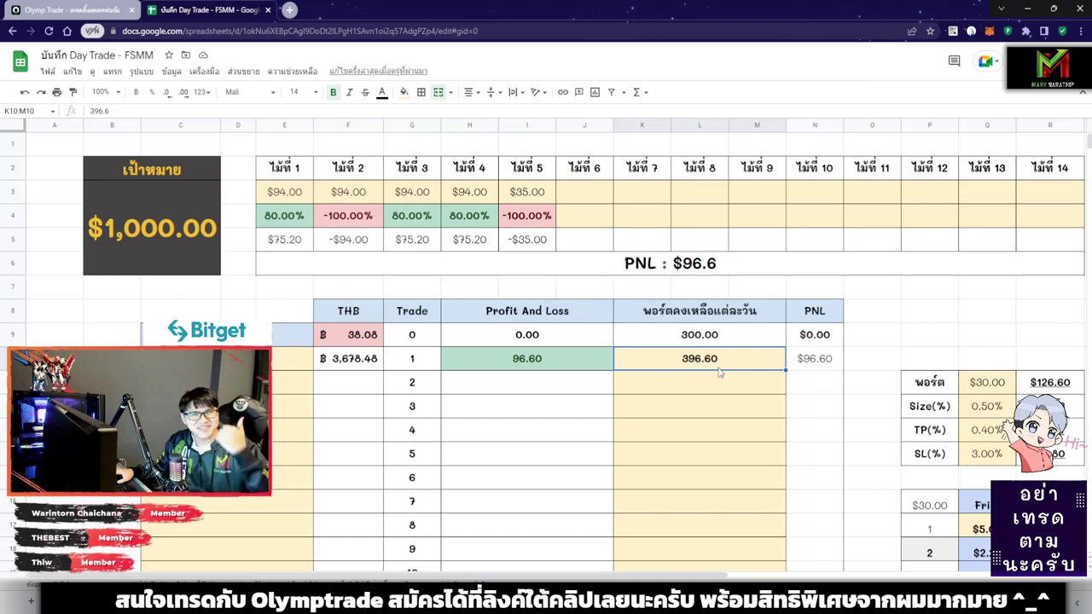
left_click(719, 385)
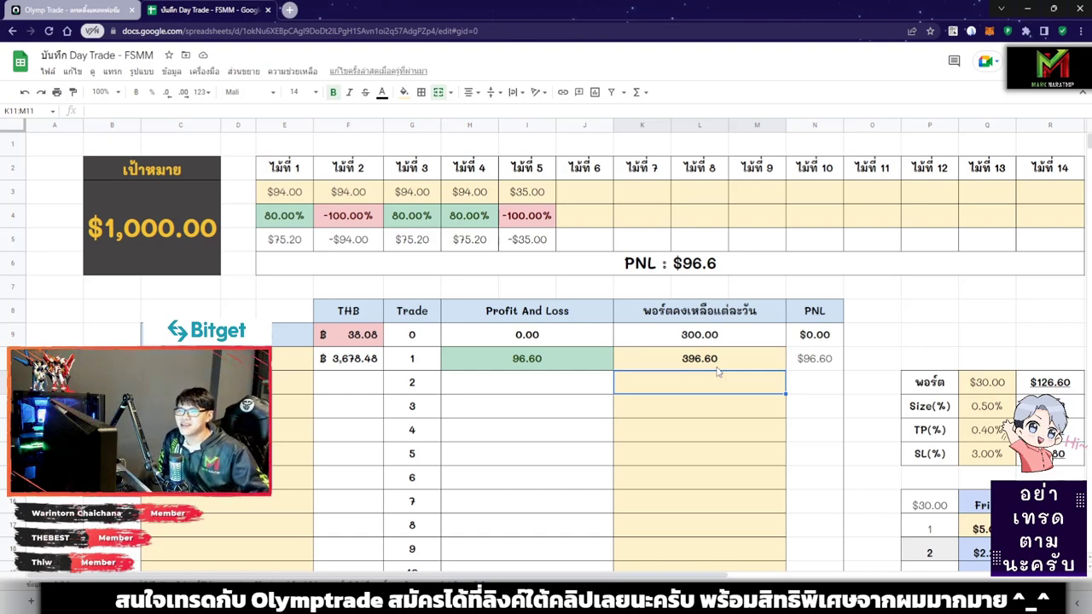
left_click(431, 200)
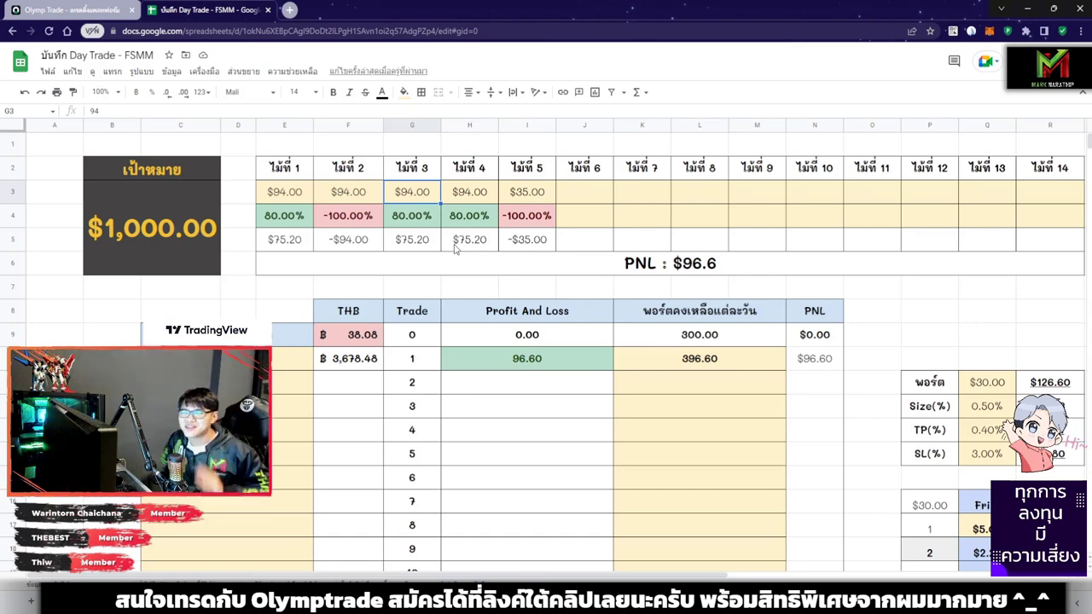
left_click(576, 225)
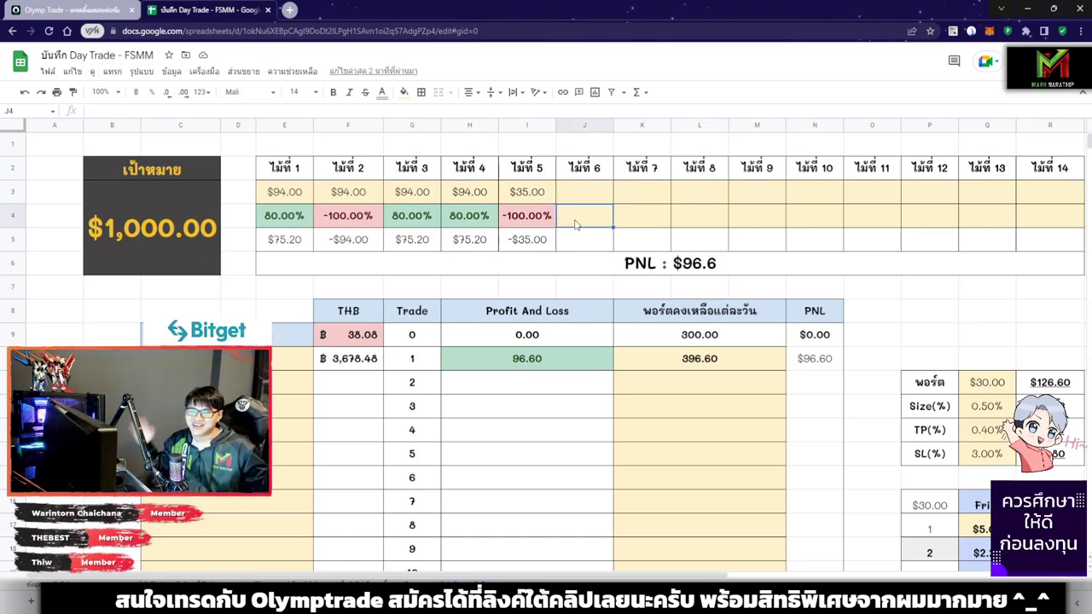